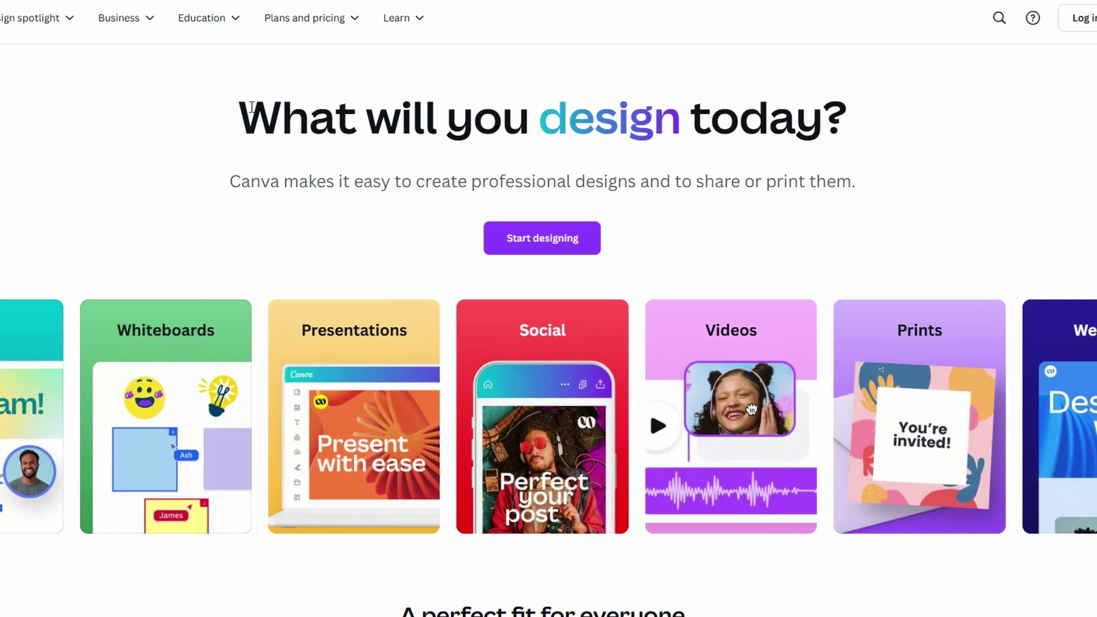
scroll(359, 163, "down", 2)
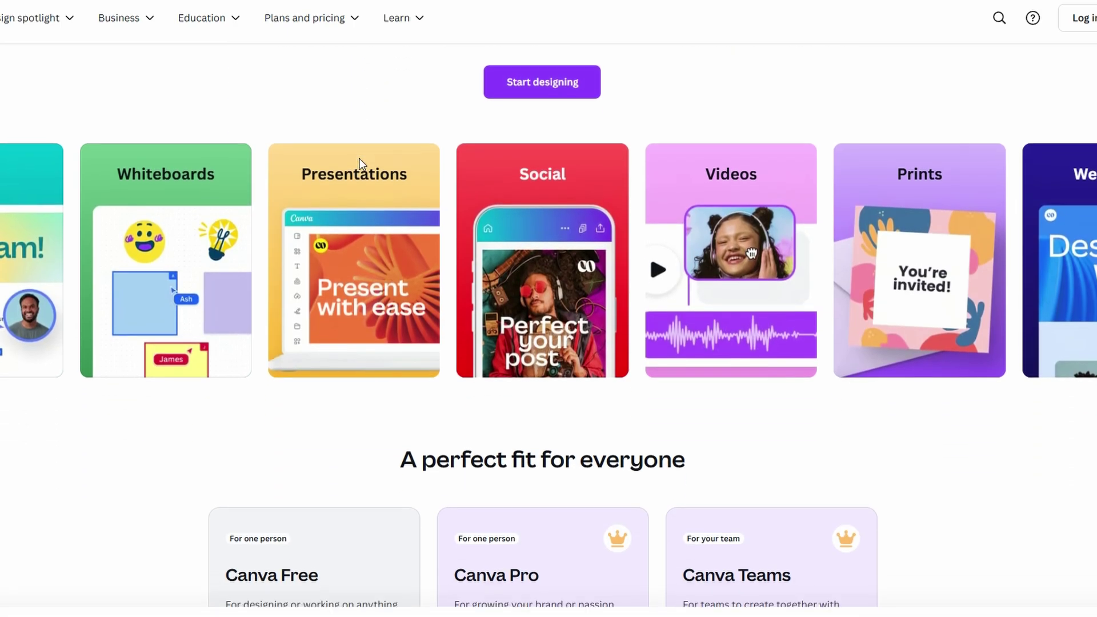
scroll(359, 163, "down", 1)
scroll(359, 163, "down", 2)
scroll(359, 163, "up", 2)
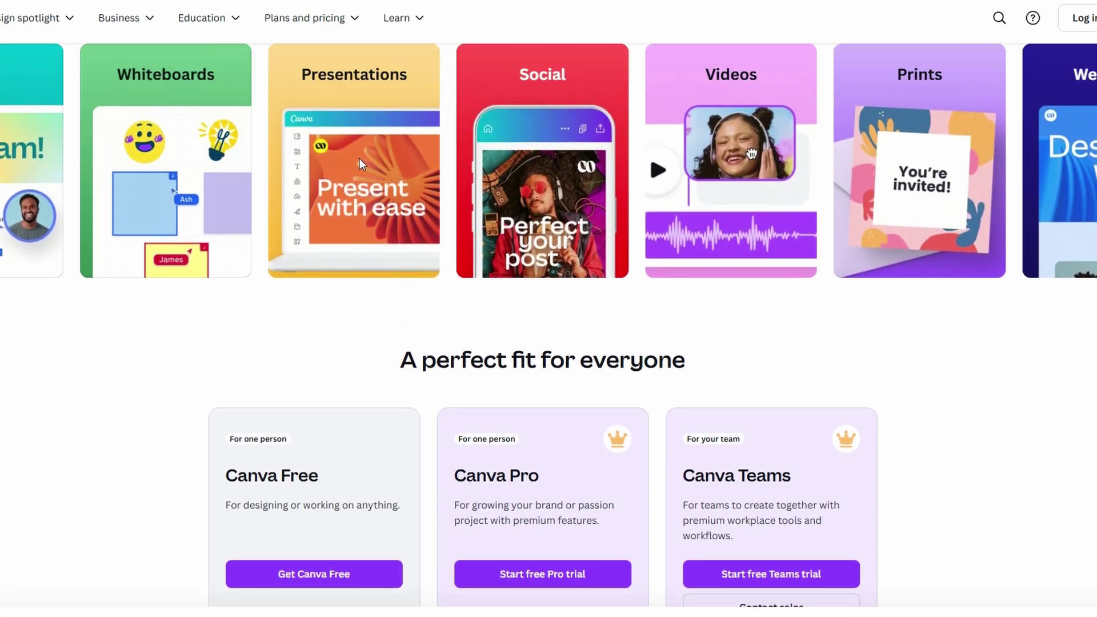
scroll(359, 163, "up", 2)
- Start a new design, then dismiss the log-in prompt and the 'Try Canva Pro for free' offer
left_click(540, 248)
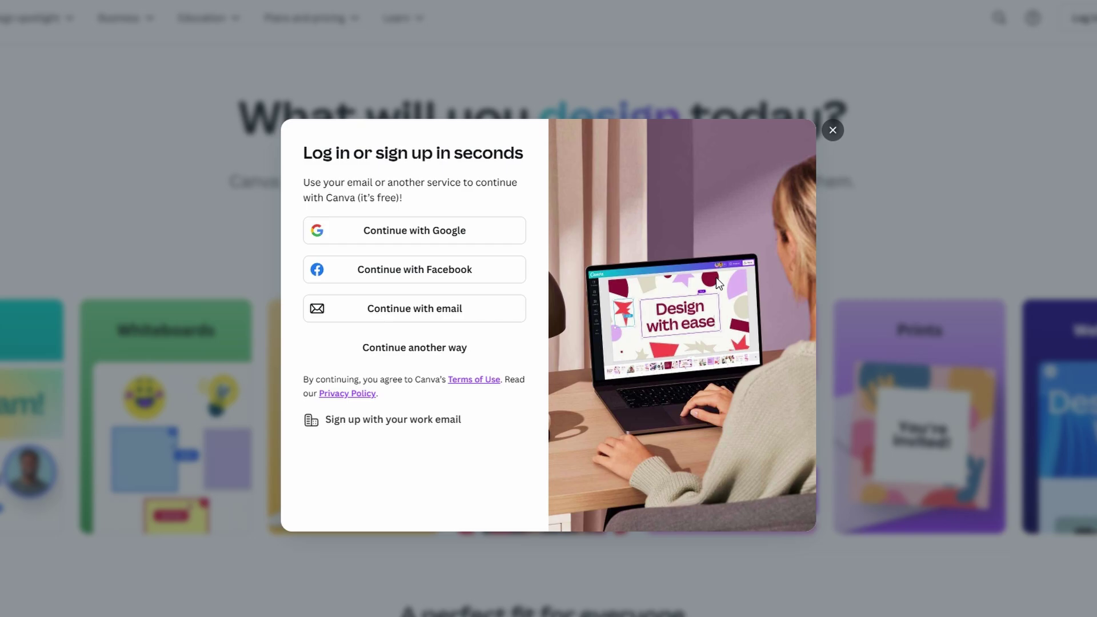
left_click(832, 130)
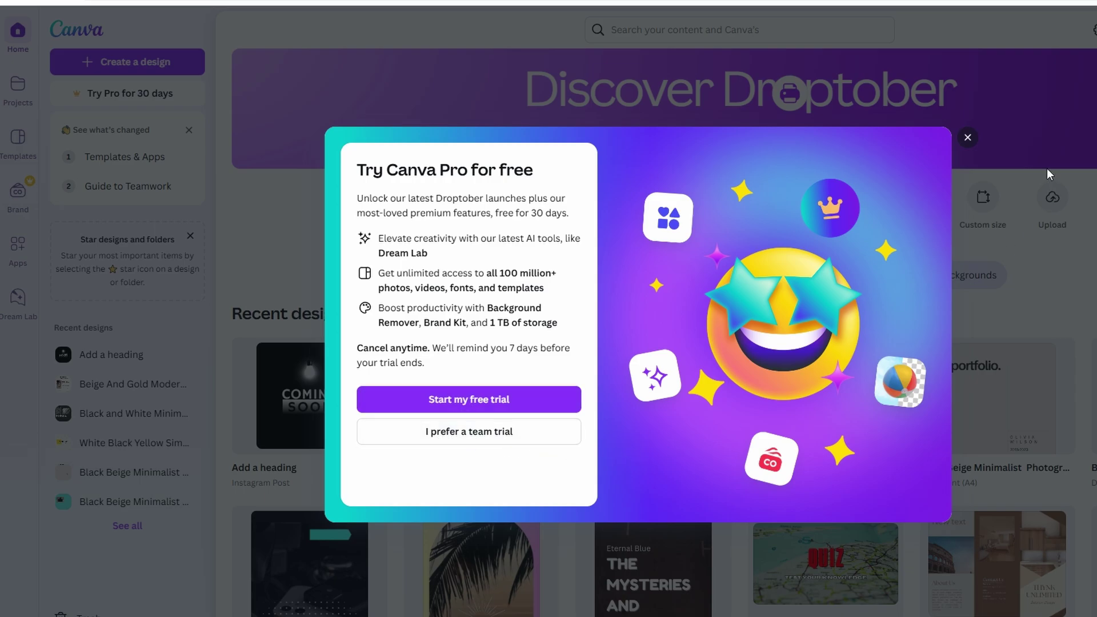
left_click(968, 138)
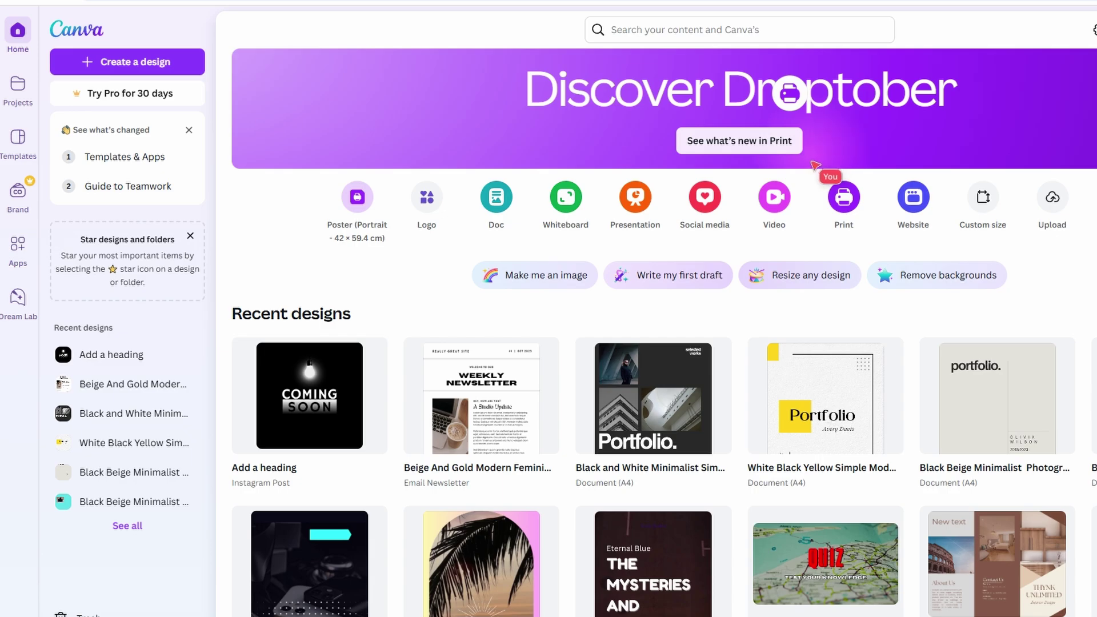
mouse_move(427, 210)
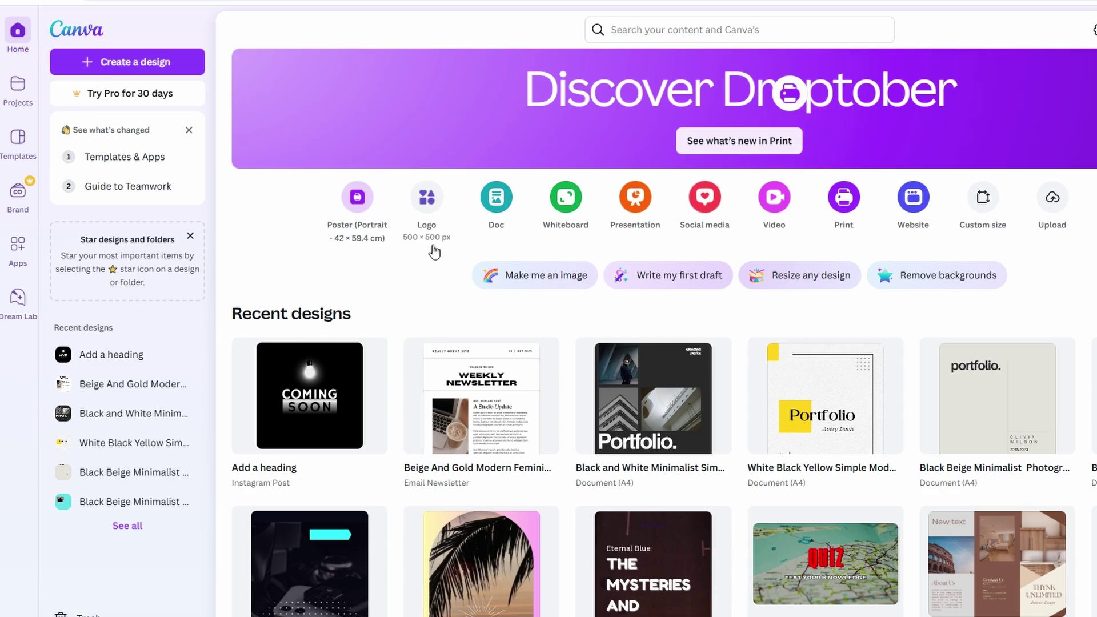
scroll(511, 270, "down", 2)
scroll(512, 270, "down", 2)
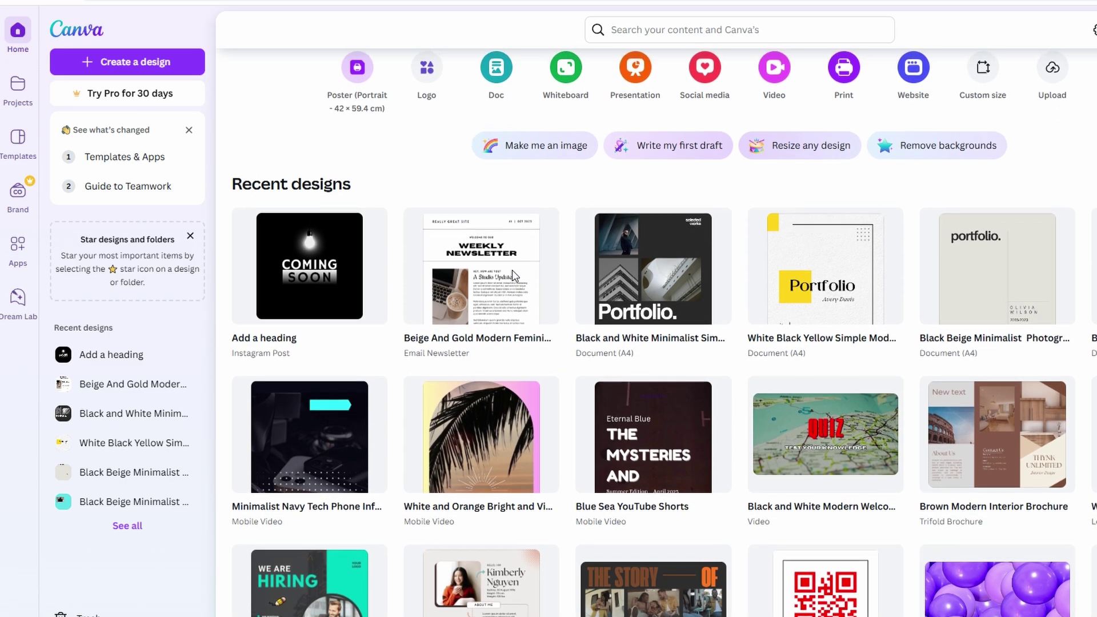
scroll(511, 270, "up", 4)
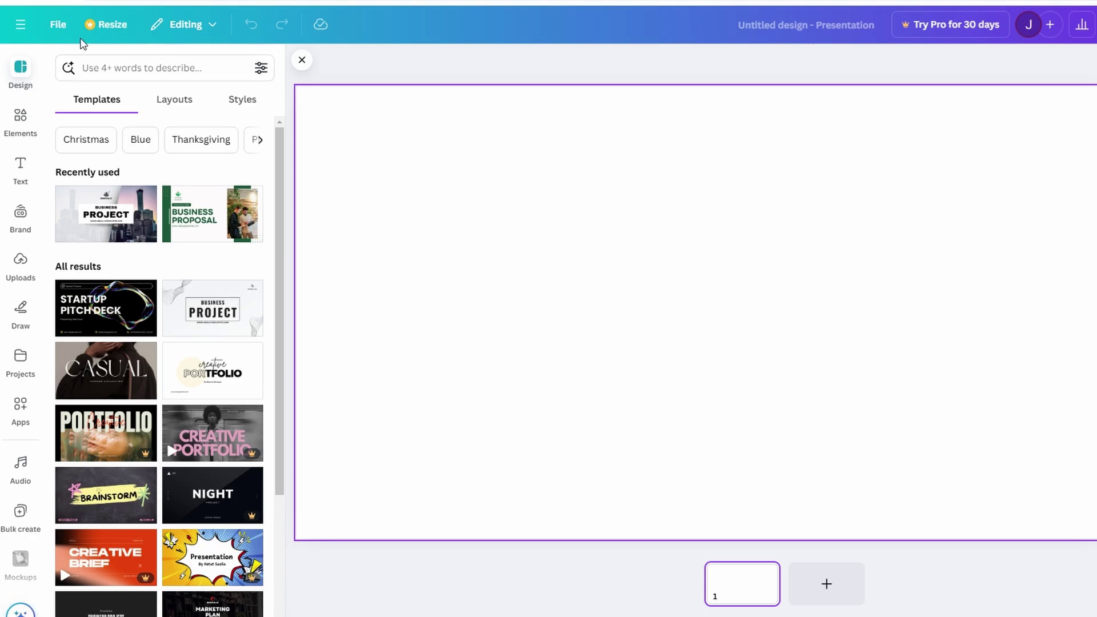
- Return to Home from the side menu and open the Create a design chooser with C
left_click(20, 26)
left_click(18, 38)
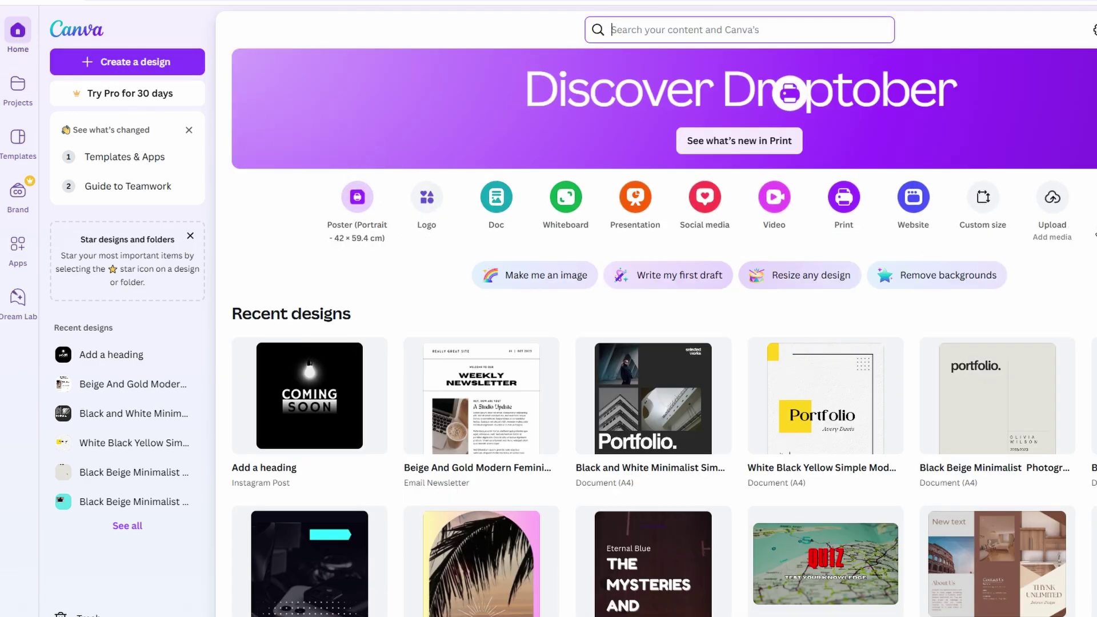
key("c")
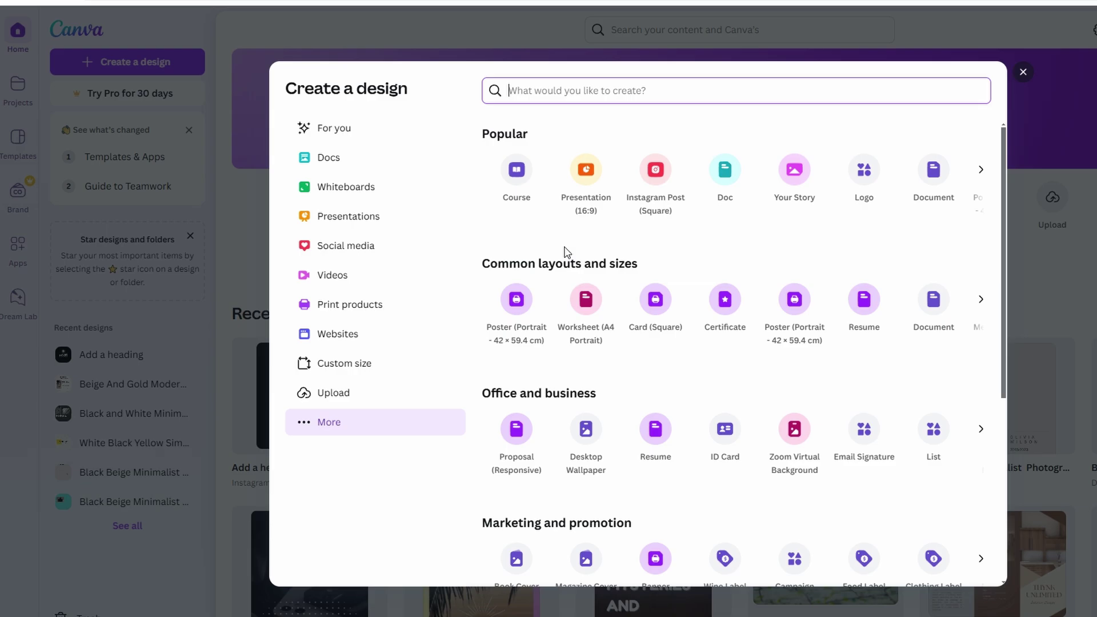
scroll(577, 248, "down", 1)
scroll(575, 247, "down", 2)
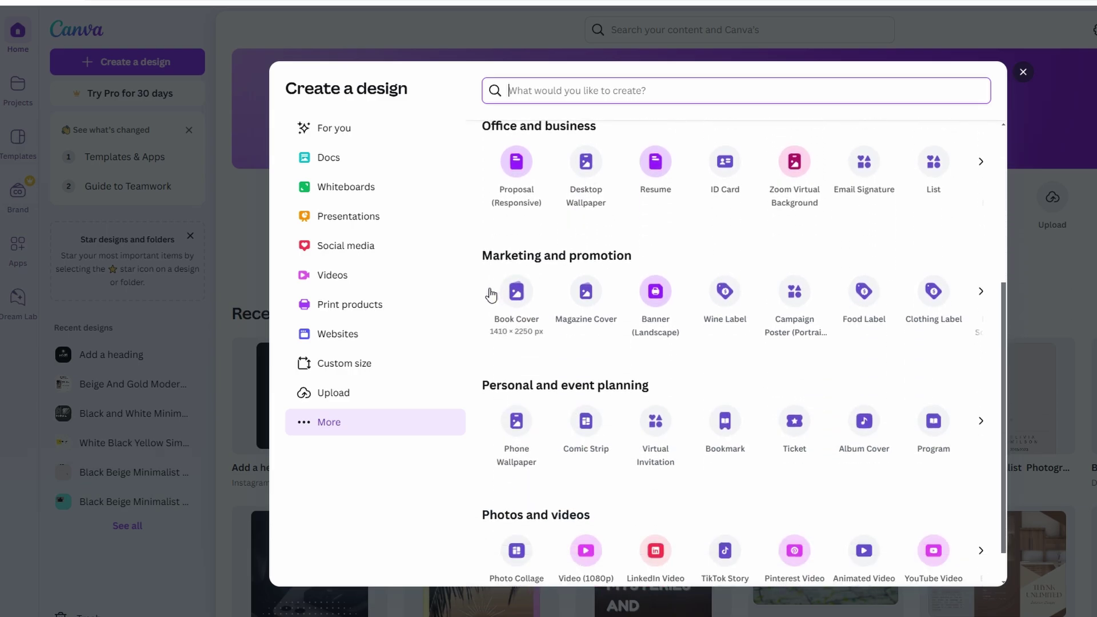
scroll(496, 294, "down", 1)
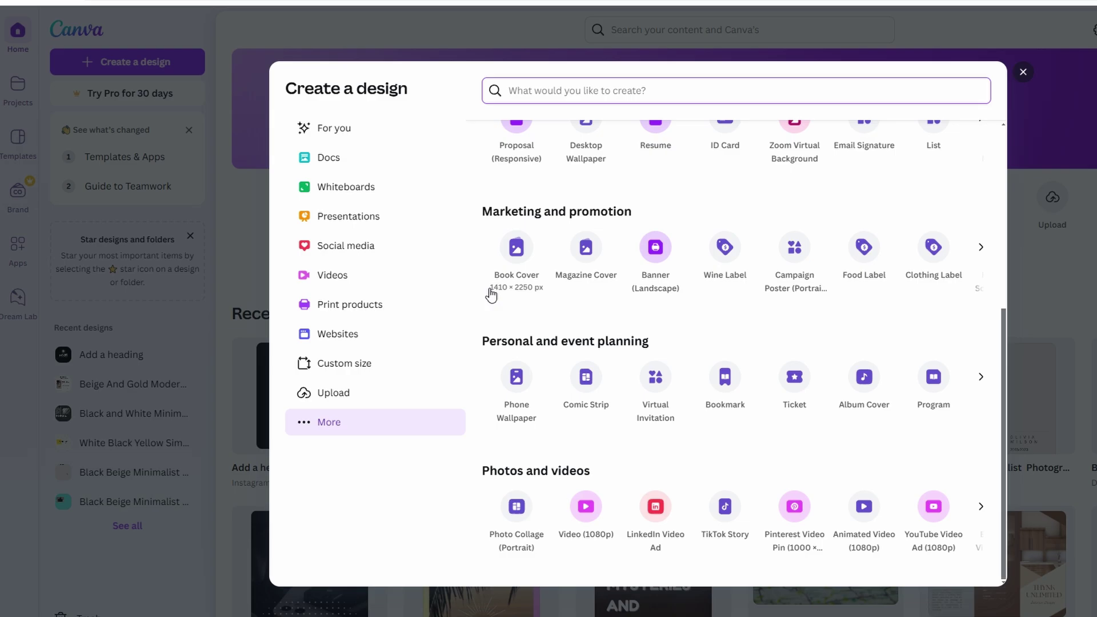
scroll(488, 296, "up", 2)
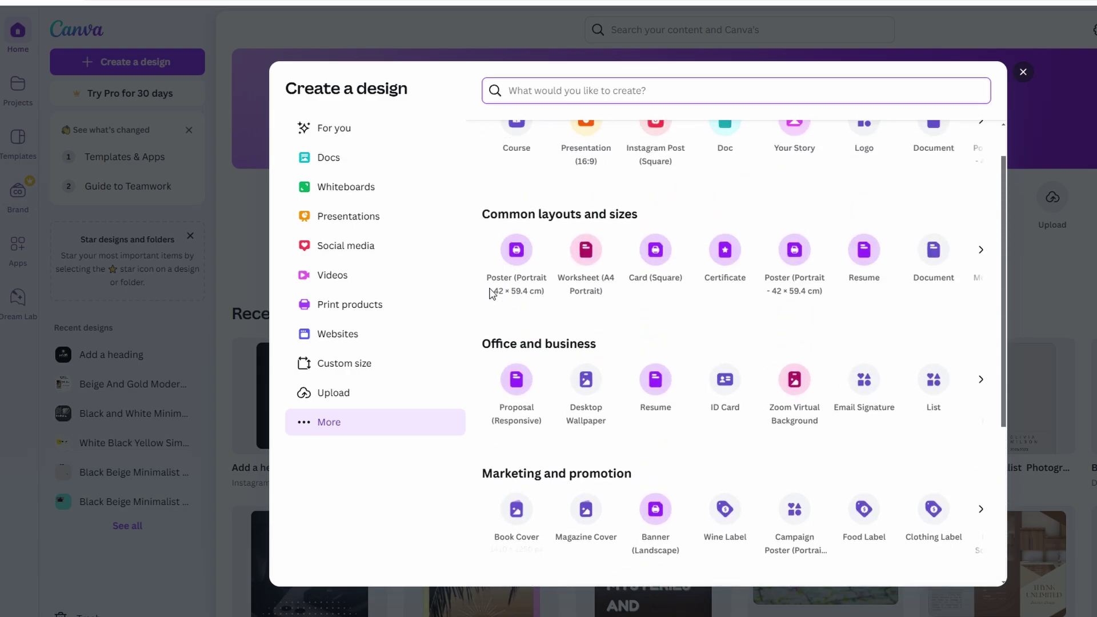
scroll(490, 295, "up", 1)
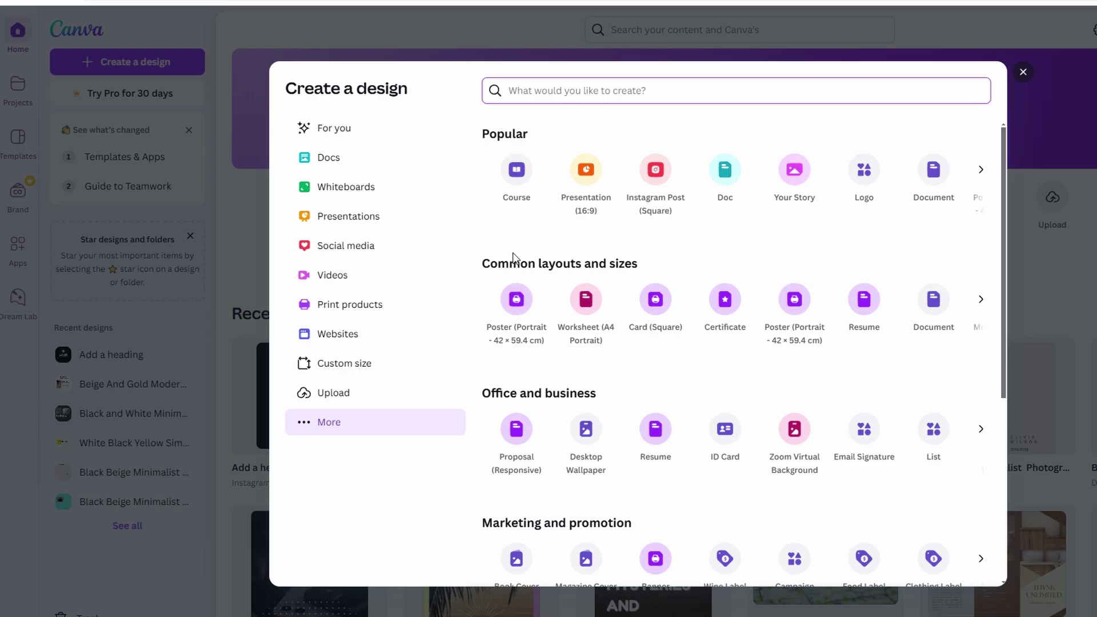
mouse_move(516, 185)
type("Landing Page")
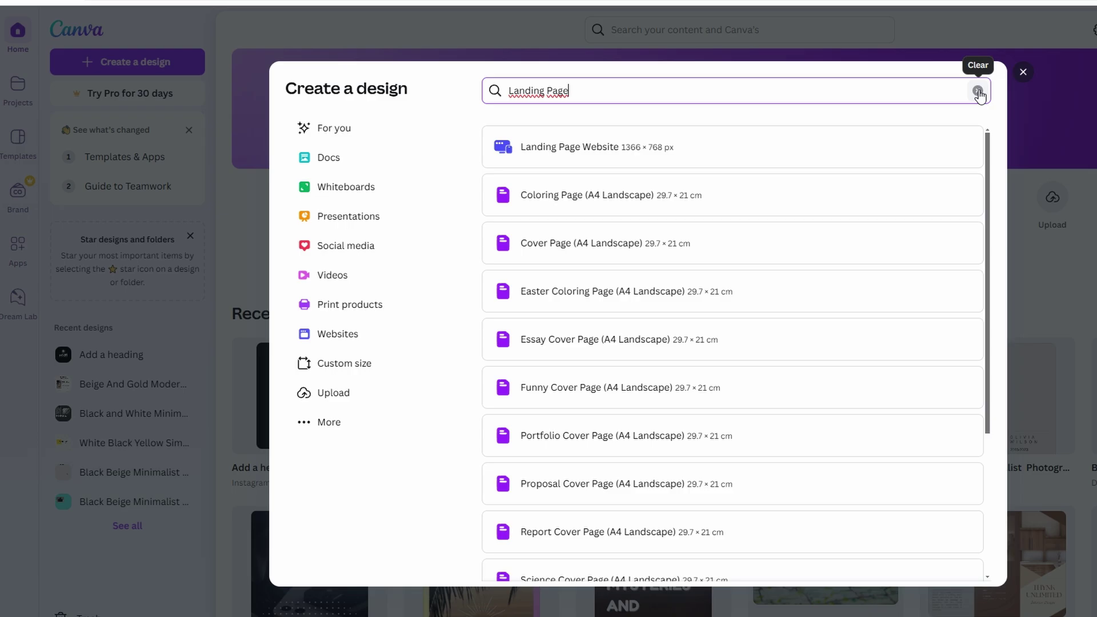
left_click(978, 92)
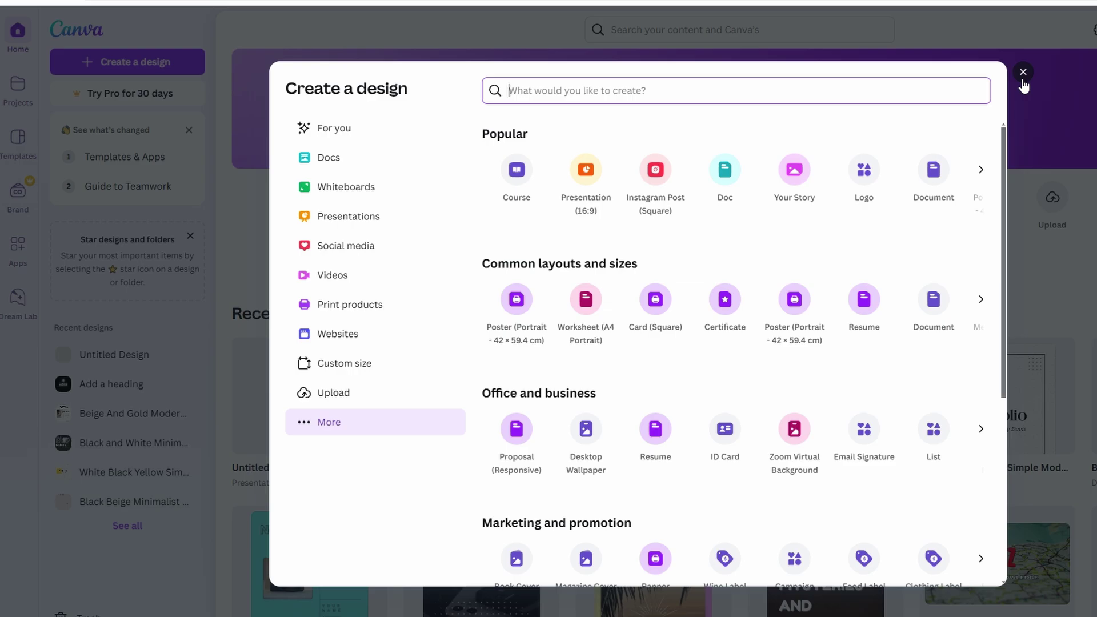
- Close the Create a design dialog and reopen it from the Create a design button
left_click(1022, 73)
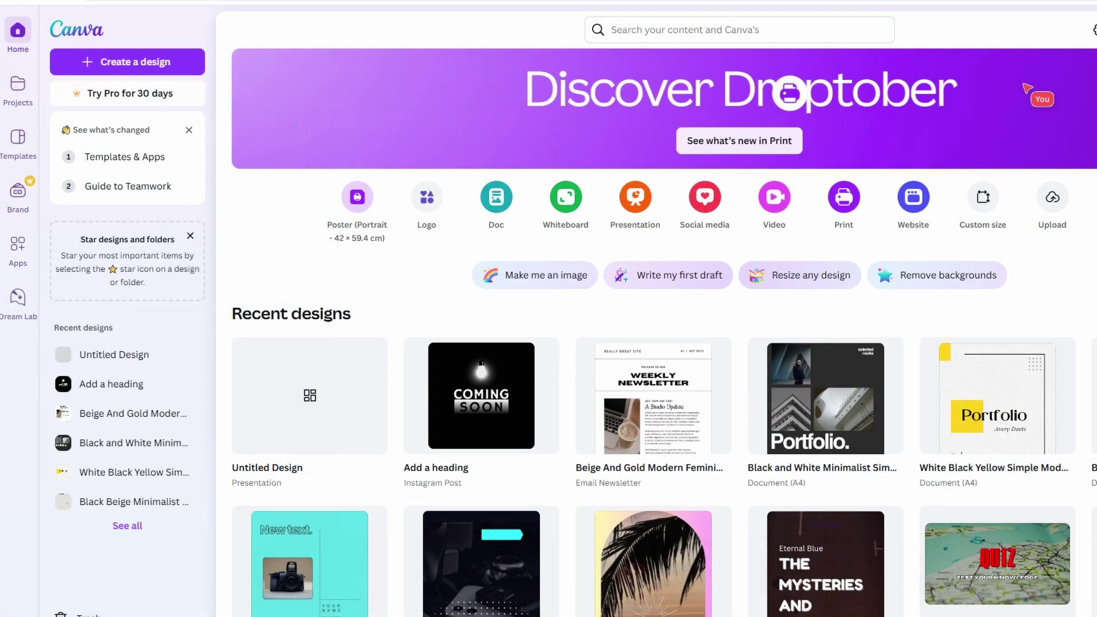
left_click(130, 62)
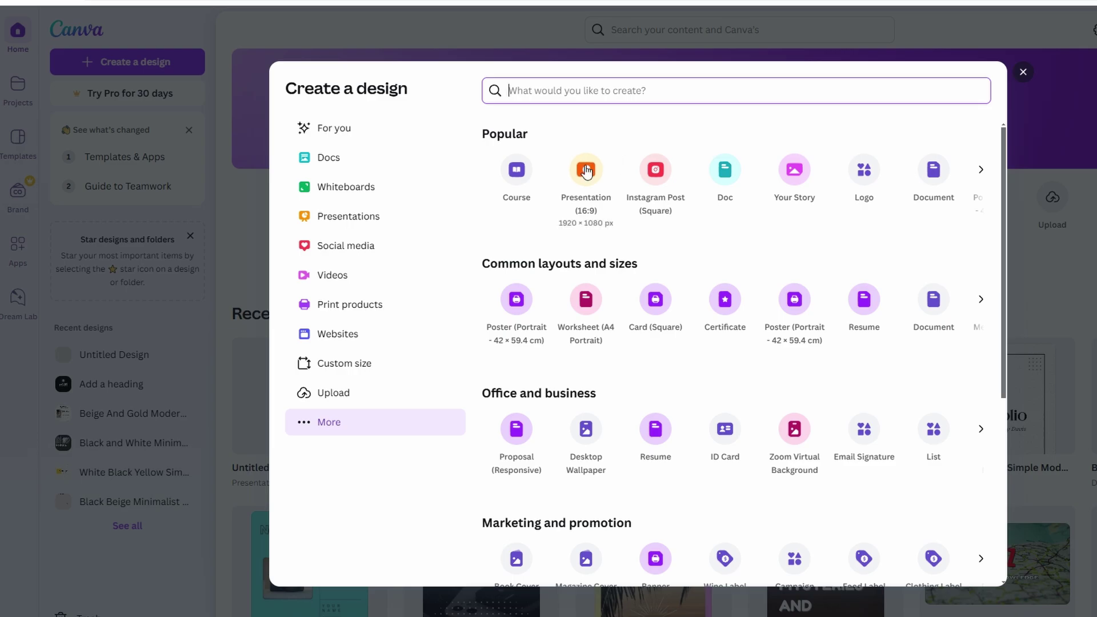
- Search Canva for 'Landing Page' and open the Organic Fashion Landing Page template
left_click(1021, 73)
left_click(631, 26)
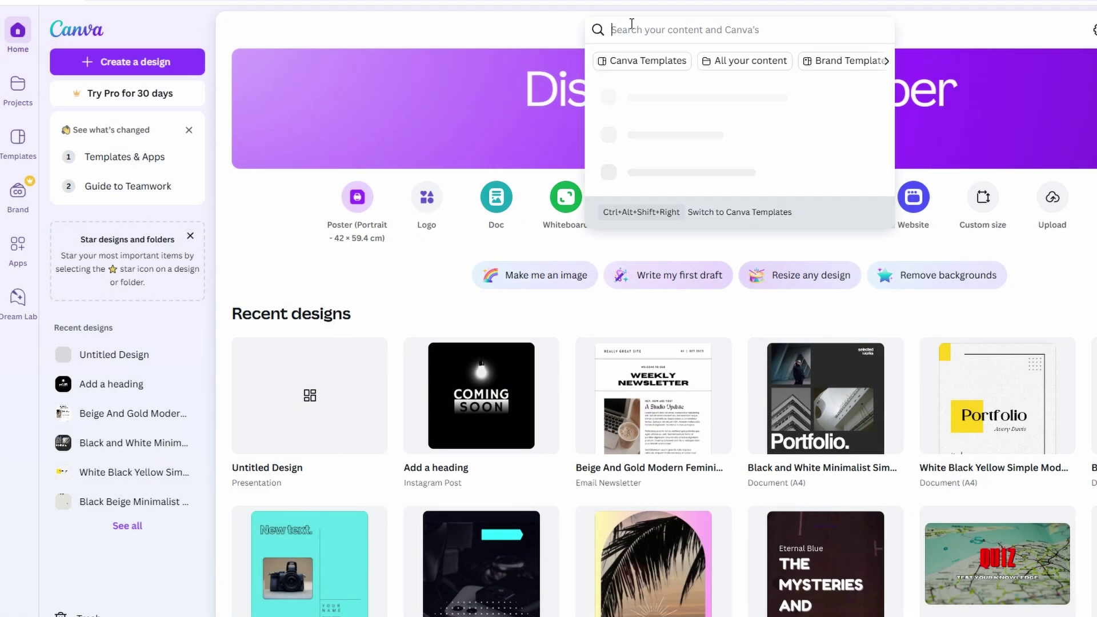
type("Landing Page")
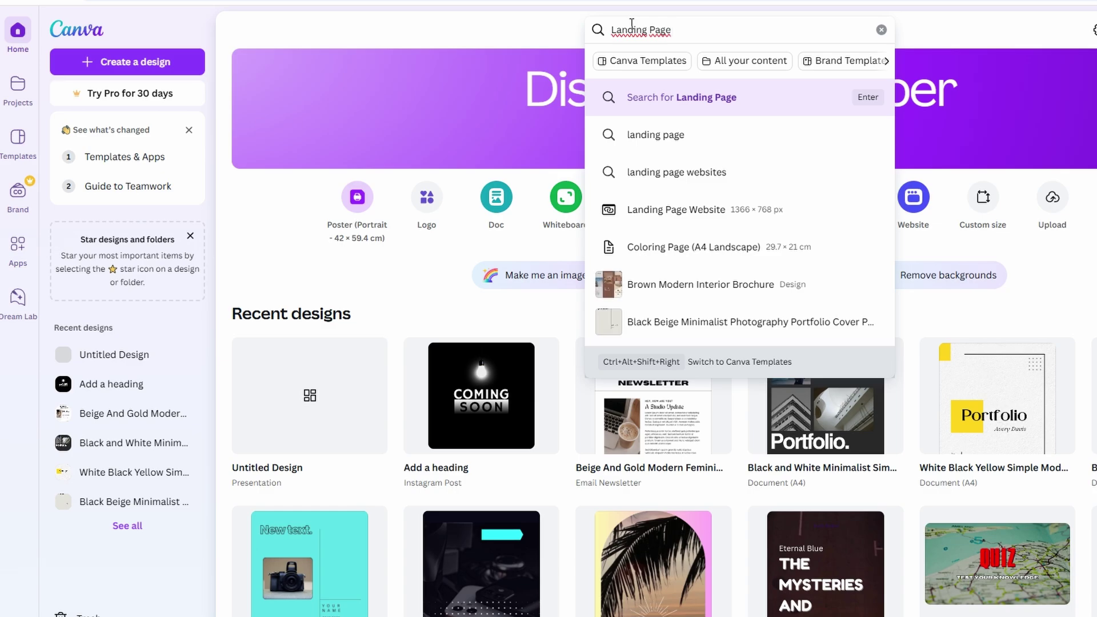
key("Return")
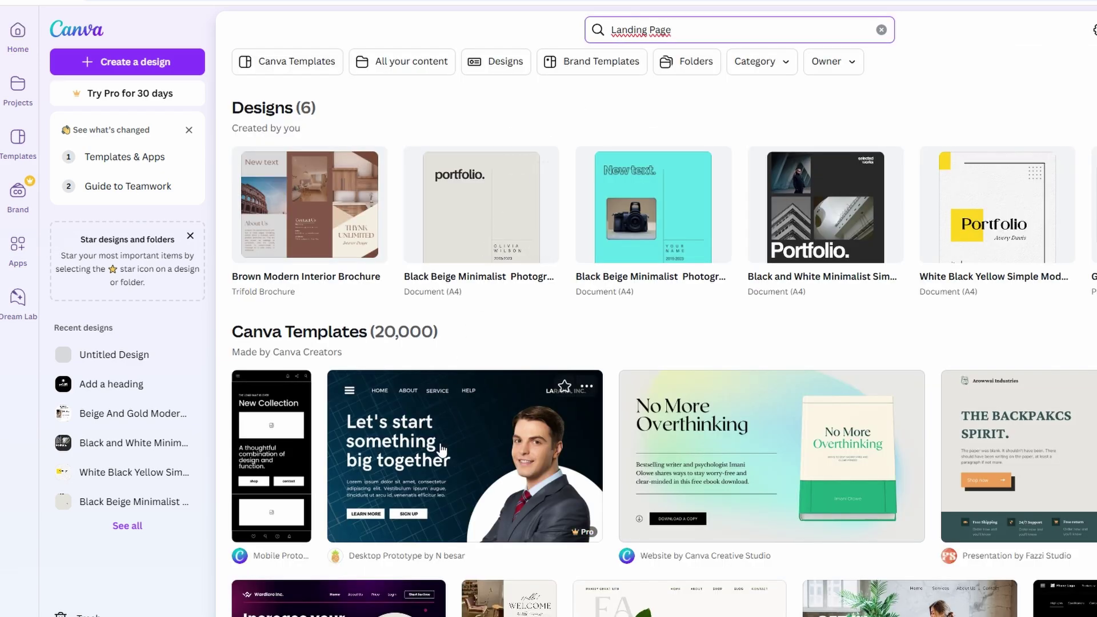
scroll(443, 430, "down", 3)
left_click(673, 440)
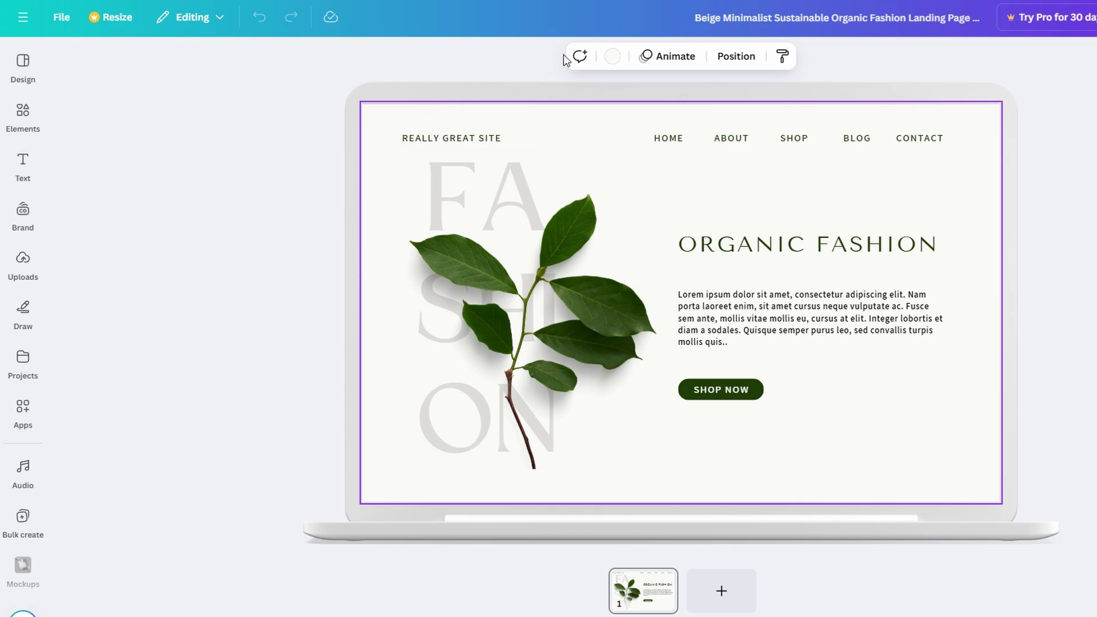
- Set the page background to the custom soft beige #FFF1E4
left_click(615, 58)
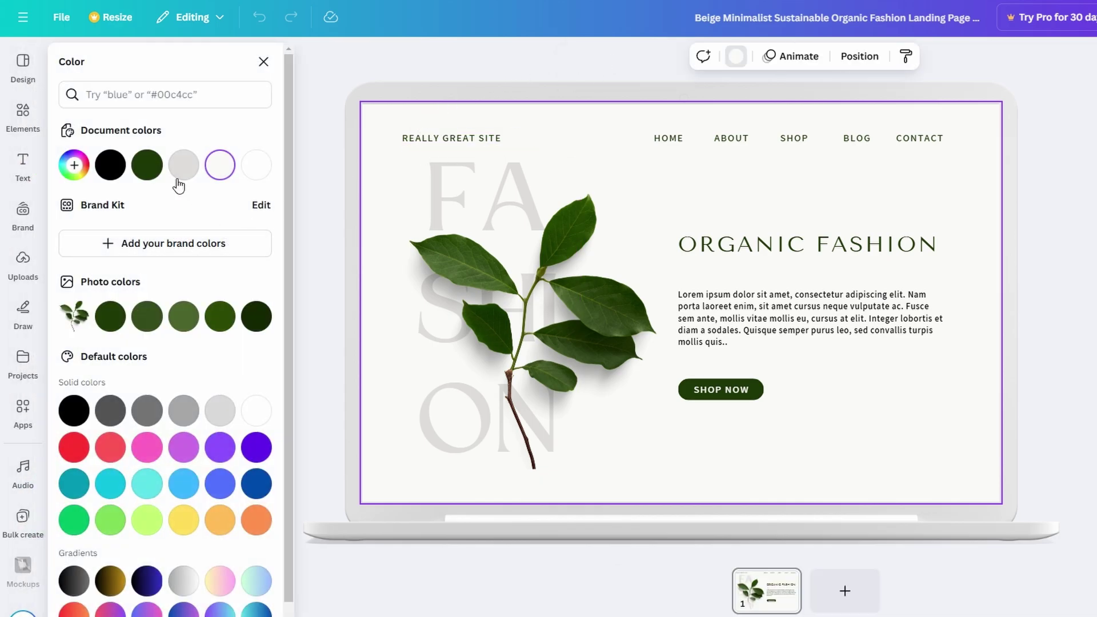
left_click(214, 164)
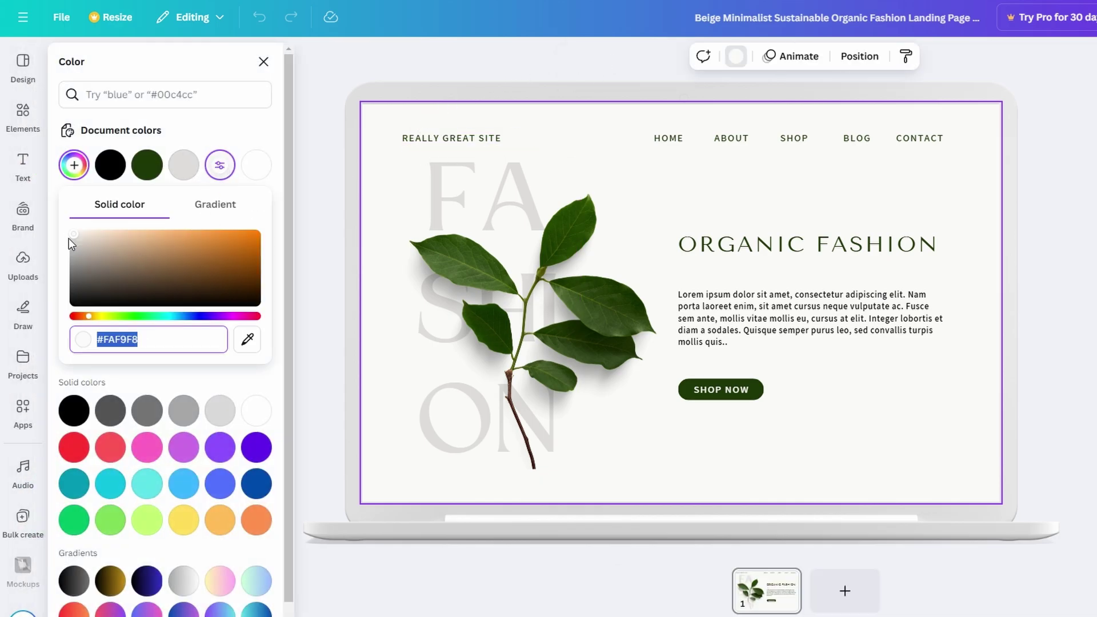
mouse_move(89, 236)
left_mouse_down()
mouse_move(66, 241)
mouse_move(90, 234)
left_mouse_up()
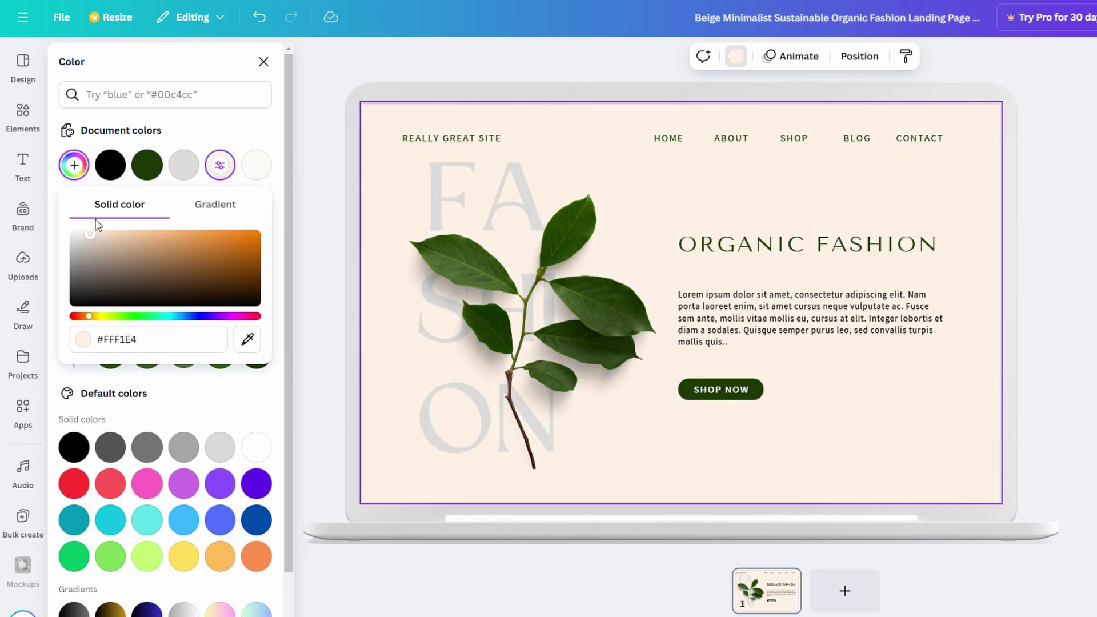
left_click(23, 164)
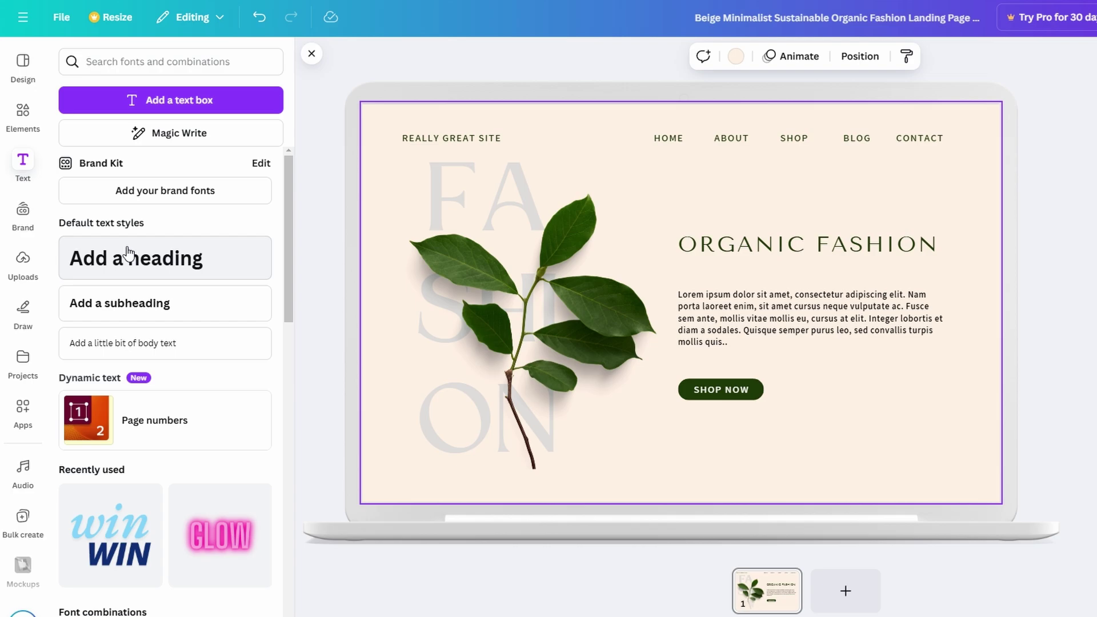
- Add an 'Add a heading' text box to the page and shrink it
left_click(126, 251)
left_click(660, 293)
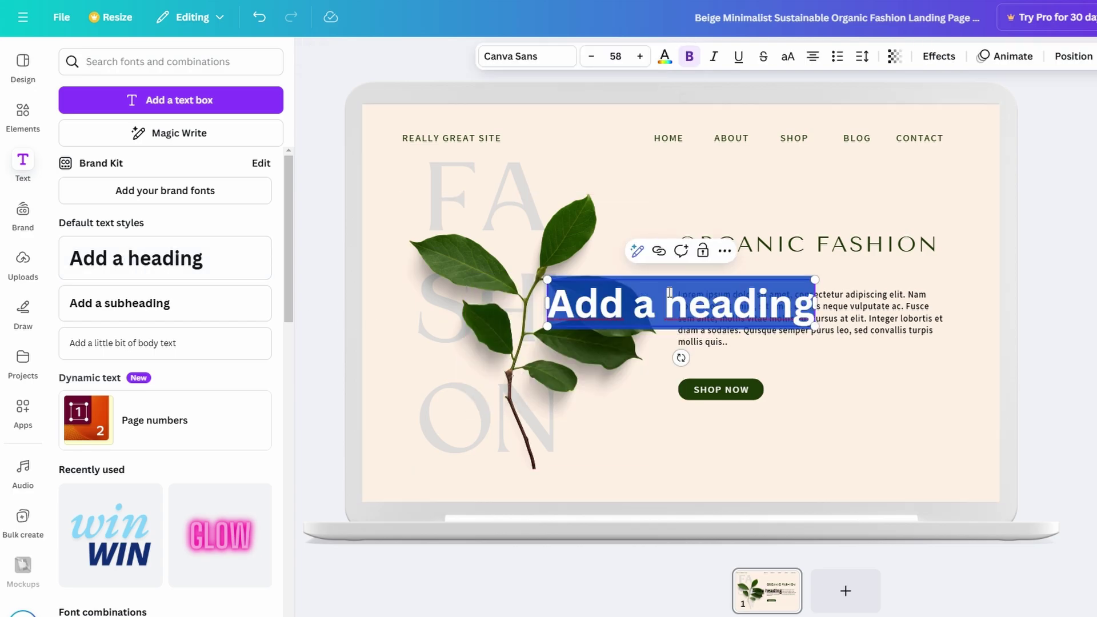
left_click_drag(546, 326, 635, 310)
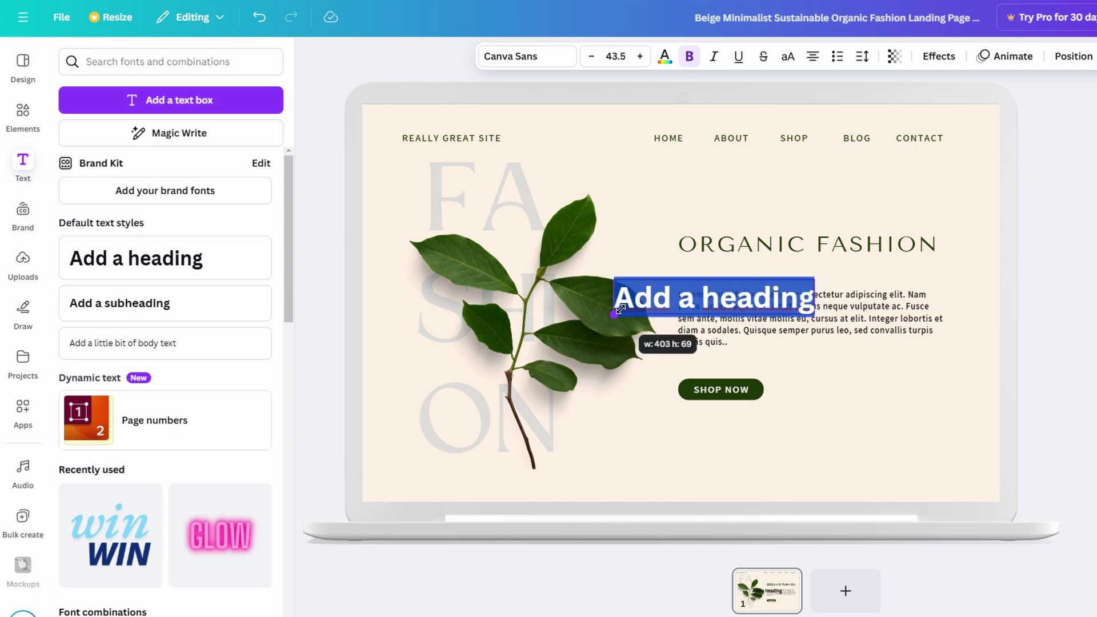
- Move the heading just above ORGANIC FASHION, keeping the box selected
left_click(720, 298)
left_click_drag(736, 343, 745, 244)
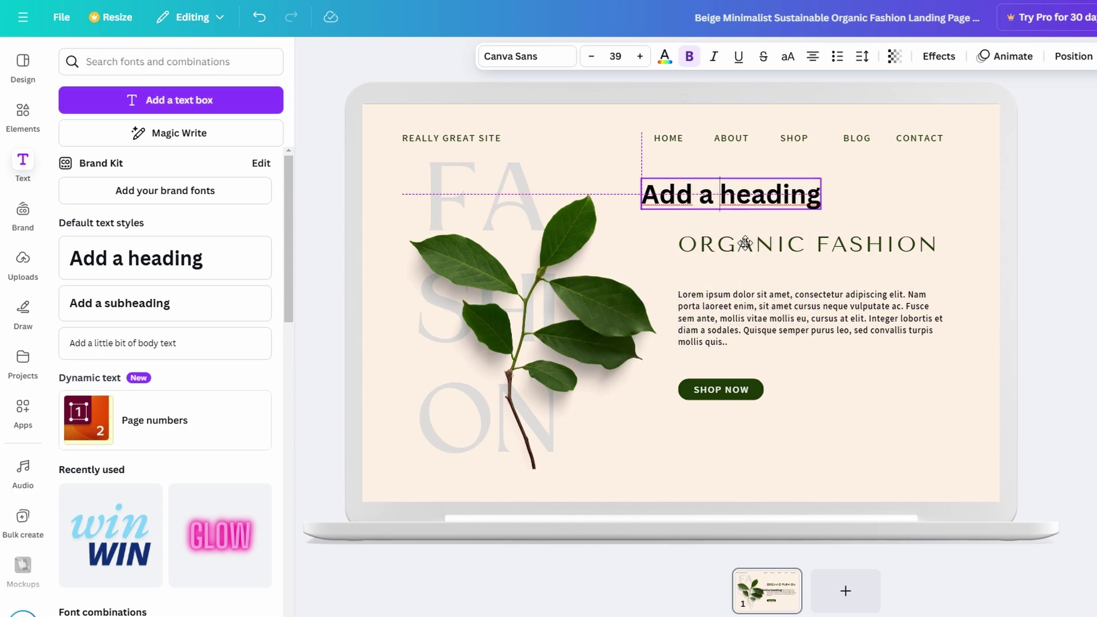
triple_click(742, 197)
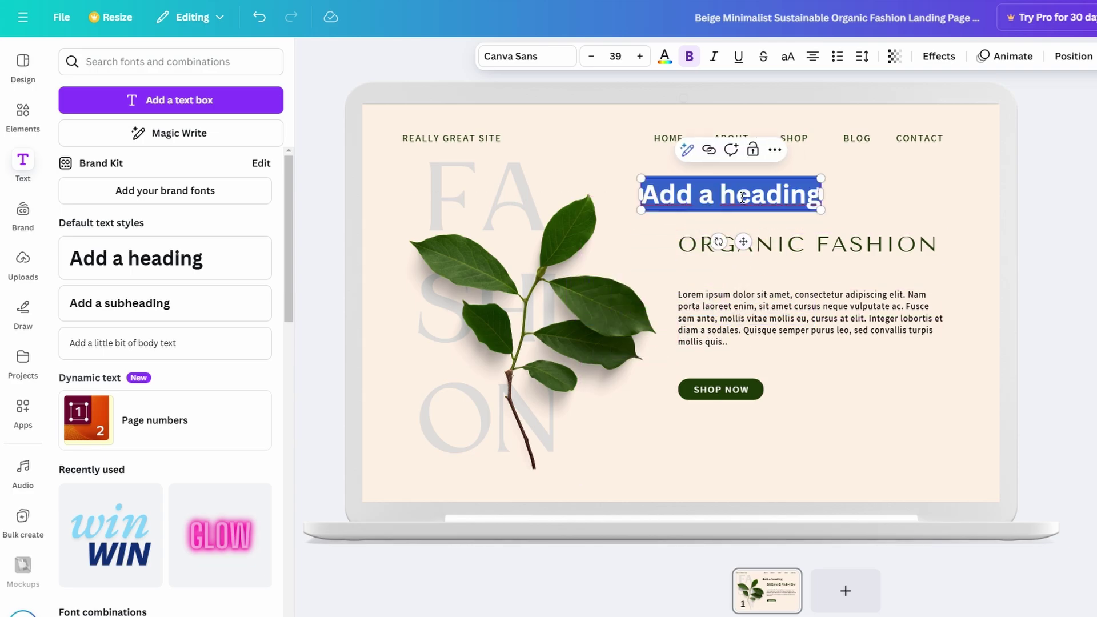
left_click(743, 198)
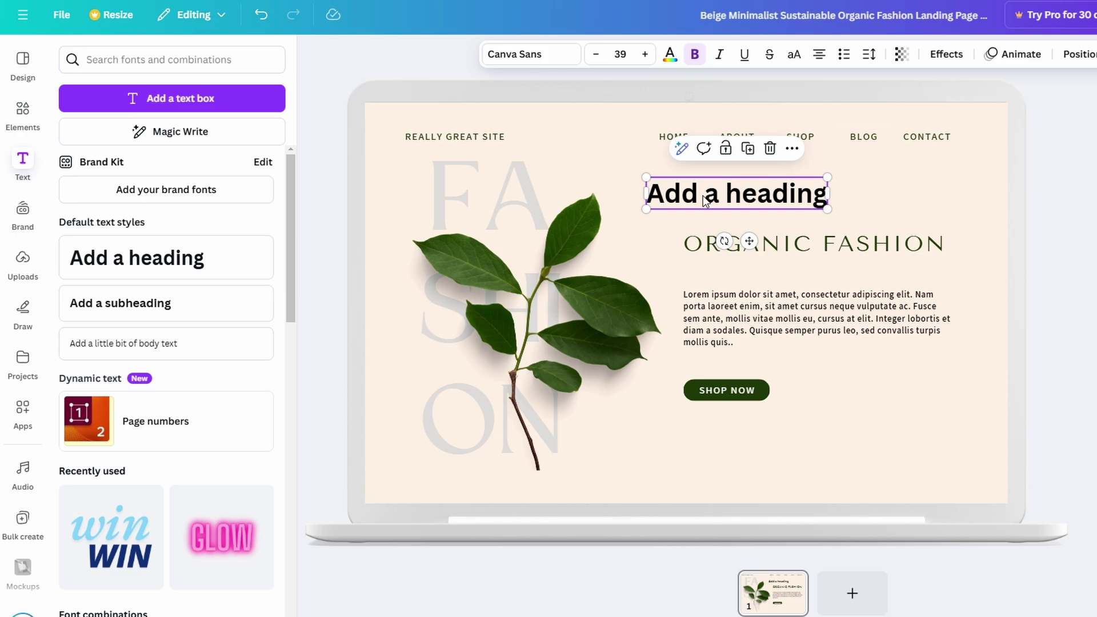
key("Escape")
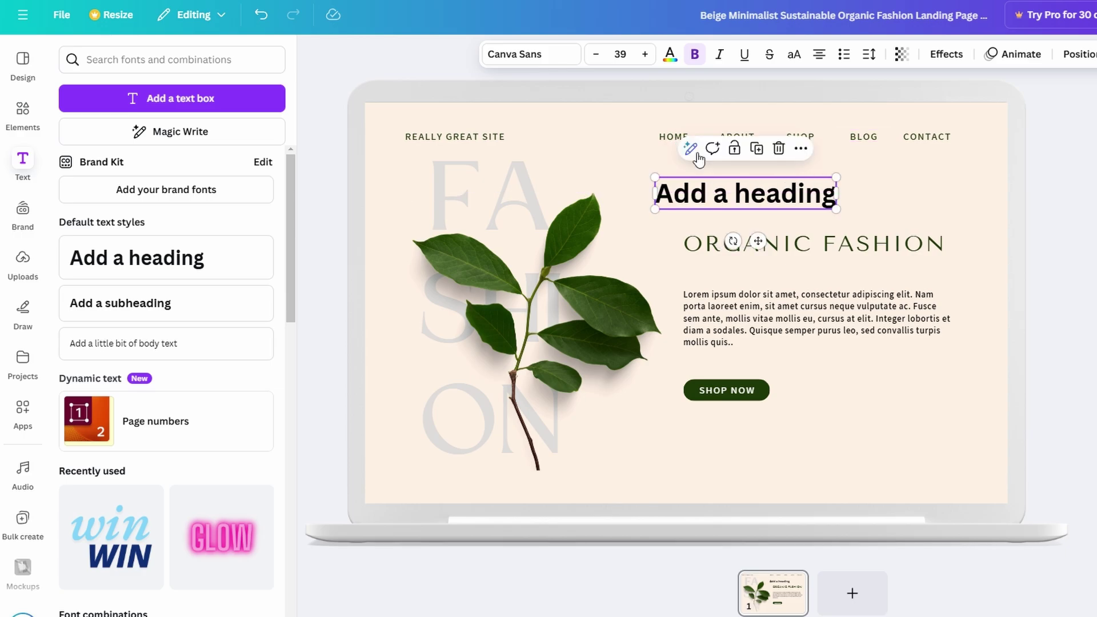
- Set the heading font to Eastman Grotesque and scale it up to size 49.6
left_click(524, 53)
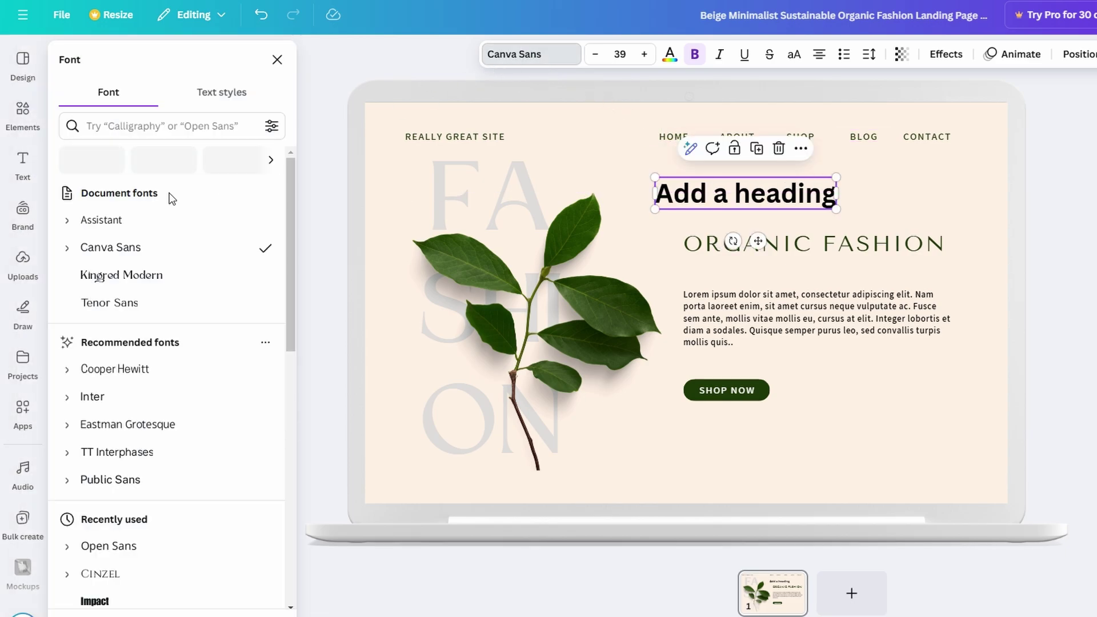
left_click(104, 282)
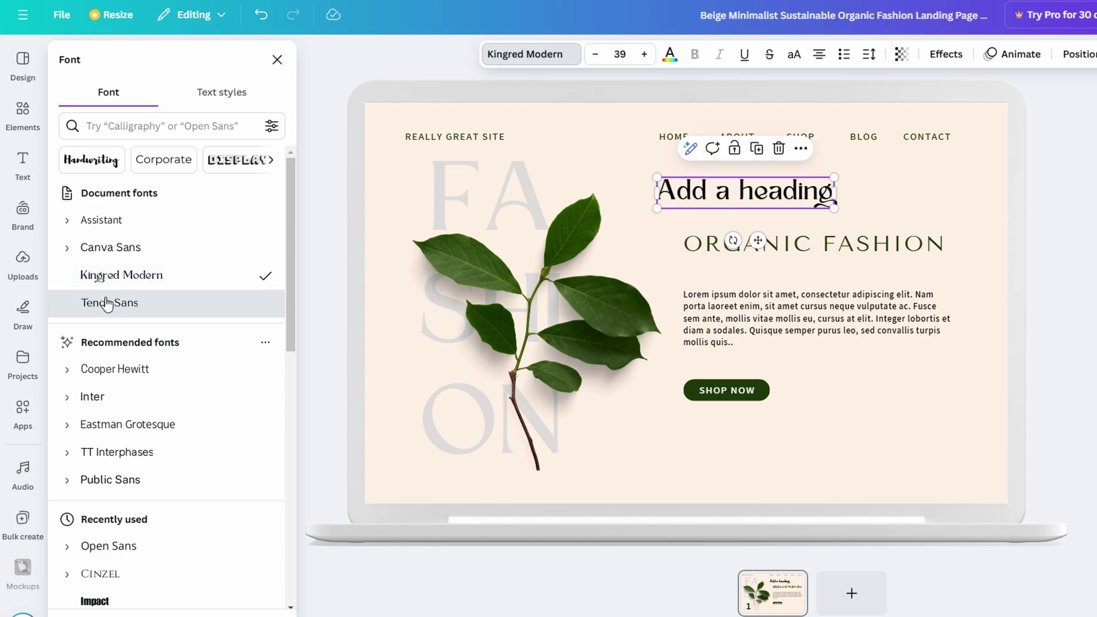
left_click(111, 302)
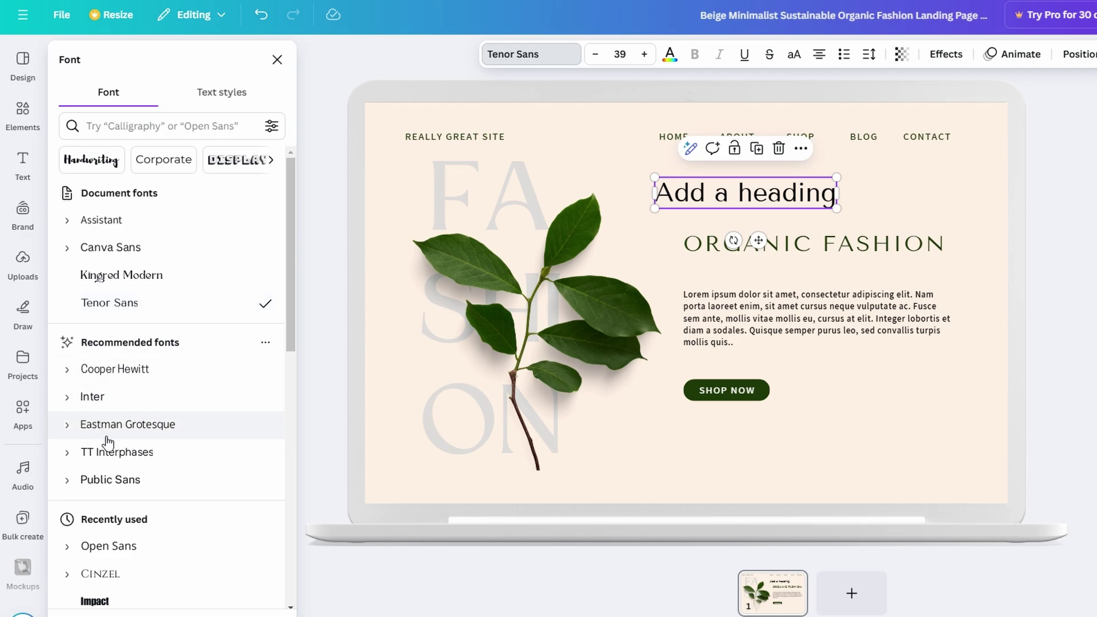
left_click(151, 400)
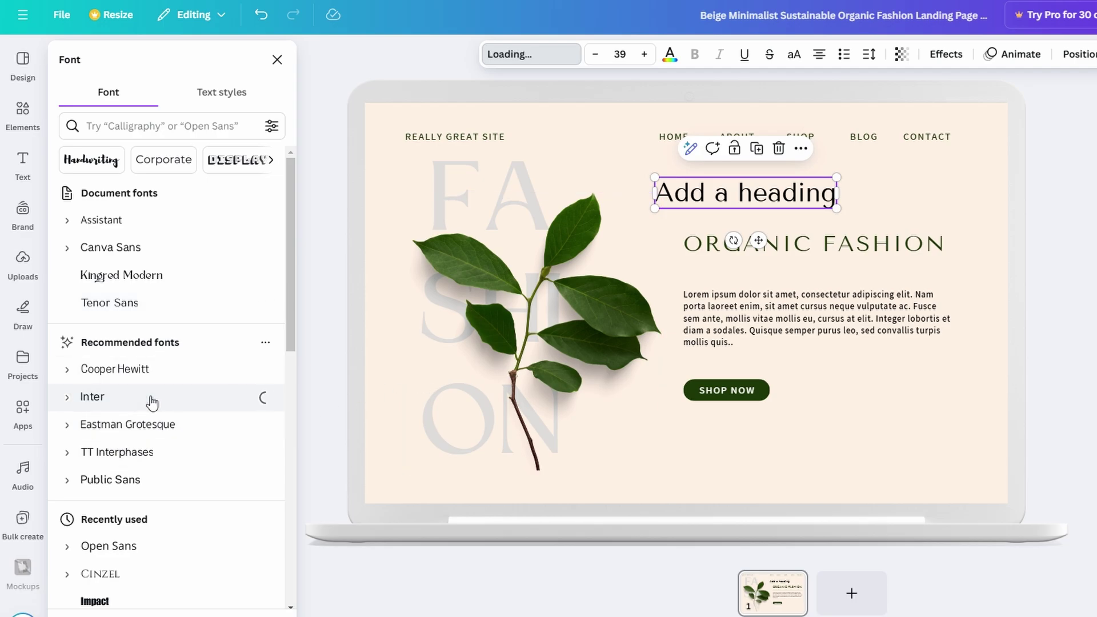
left_click(131, 431)
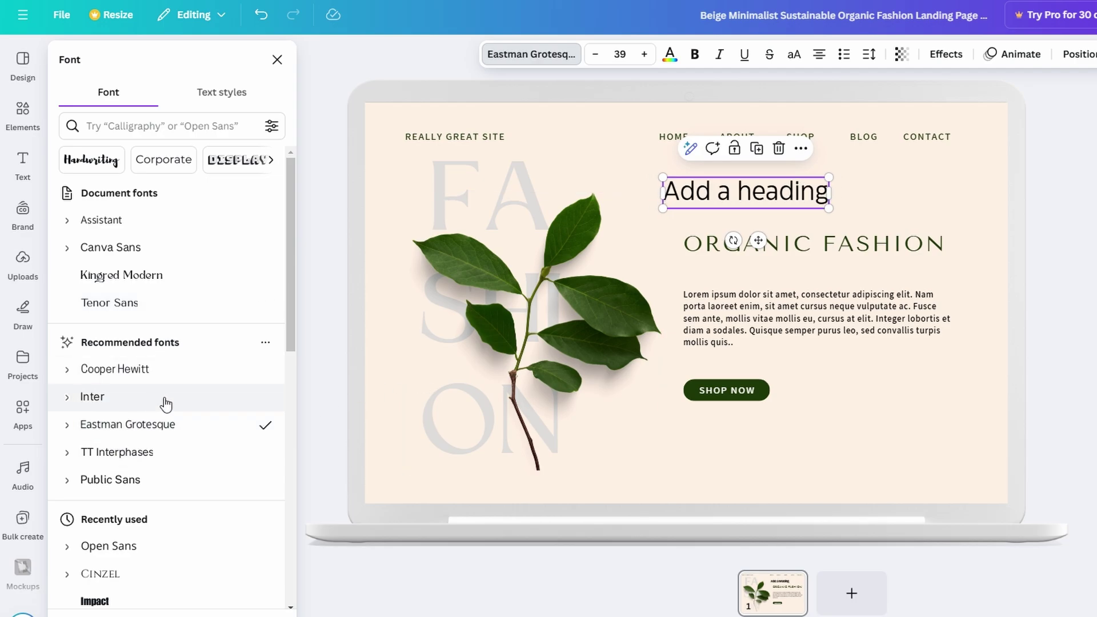
left_click_drag(828, 177, 873, 169)
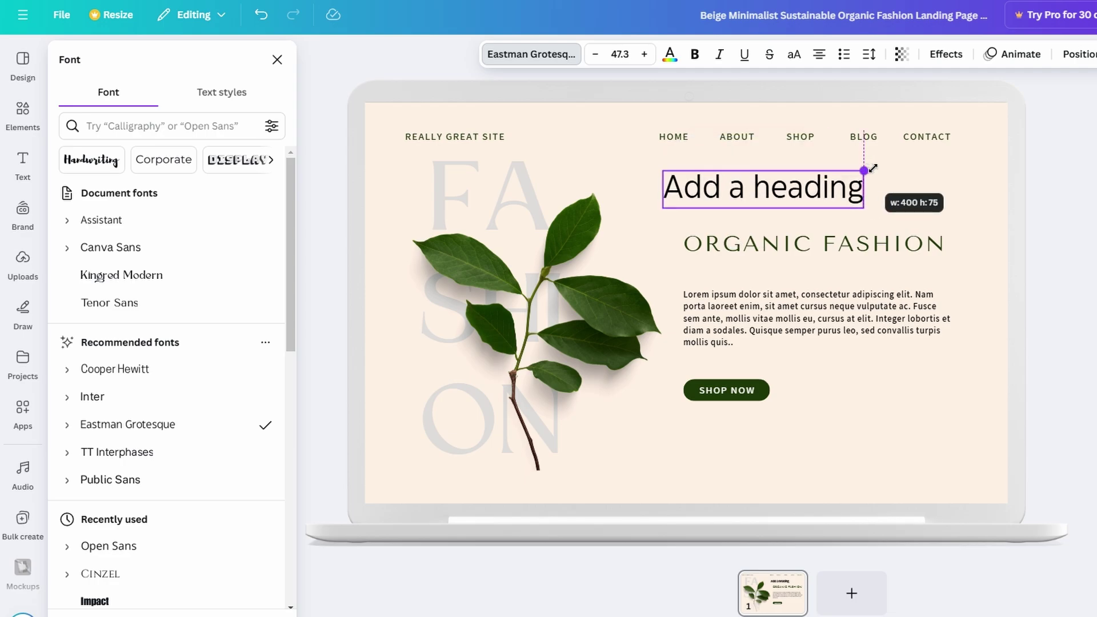
- Shift the heading right so it sits over the text column
left_click(670, 54)
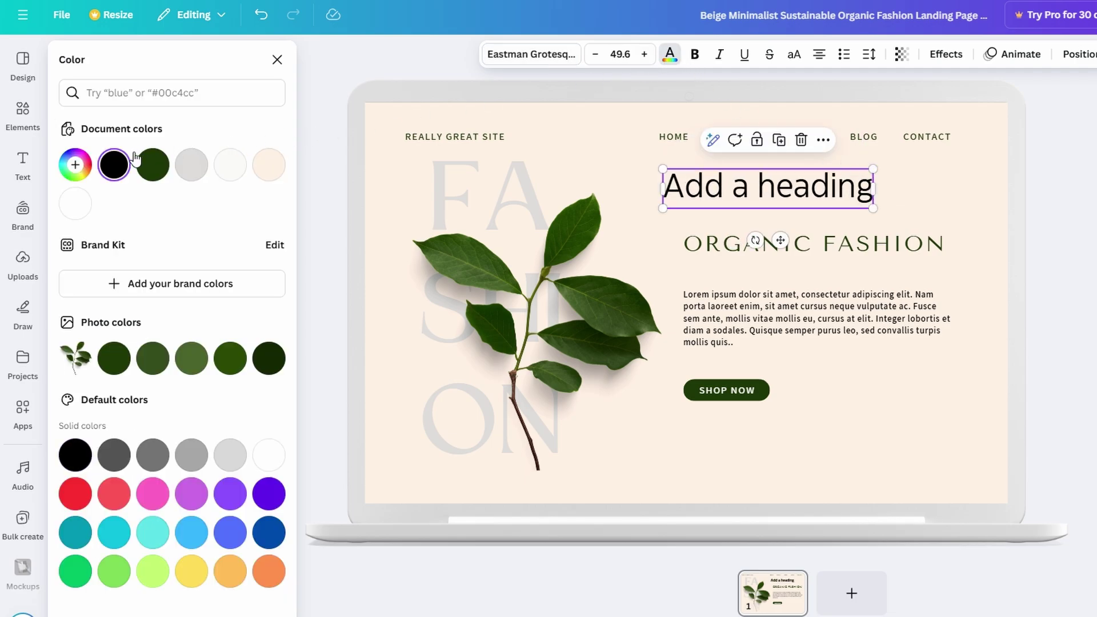
left_click(76, 166)
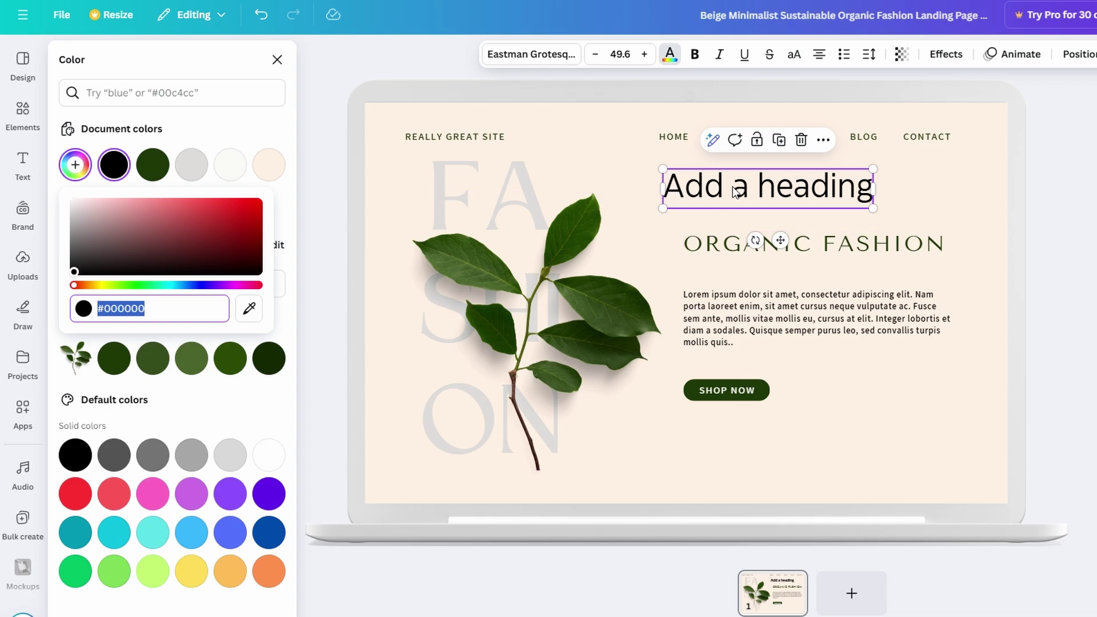
left_click_drag(736, 183, 781, 187)
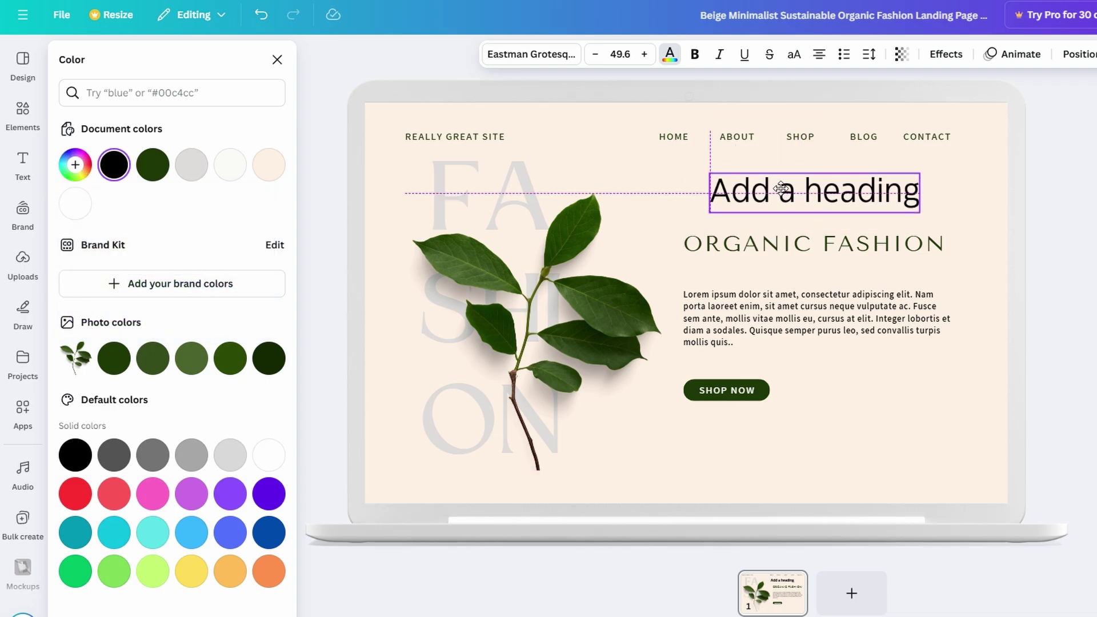
left_click_drag(781, 187, 783, 191)
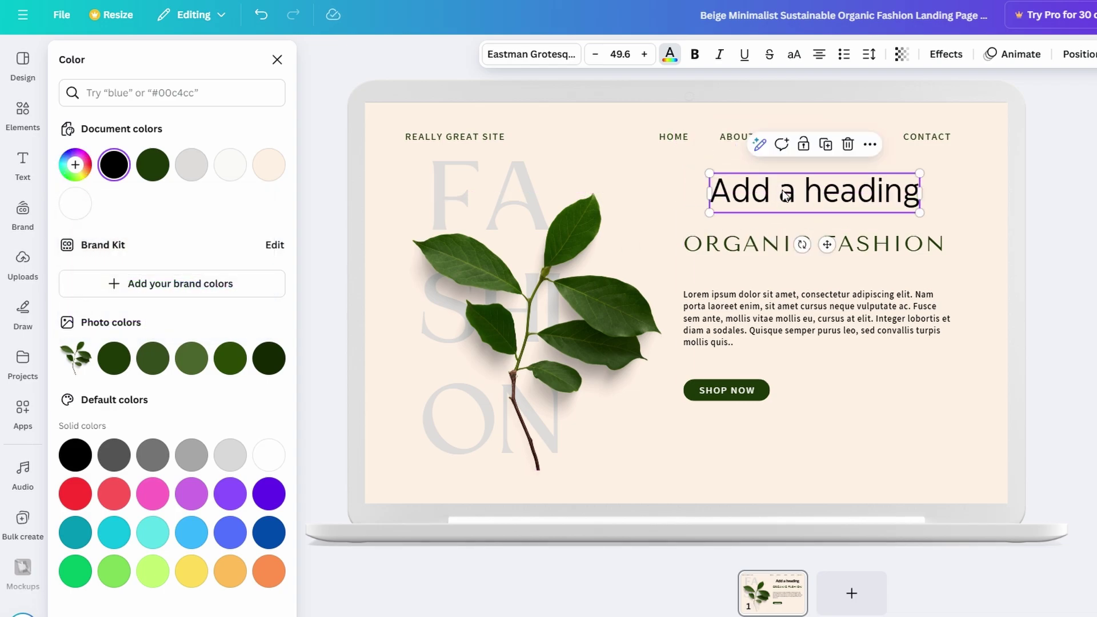
- Make the heading all uppercase and keep its alignment centred
left_click(793, 54)
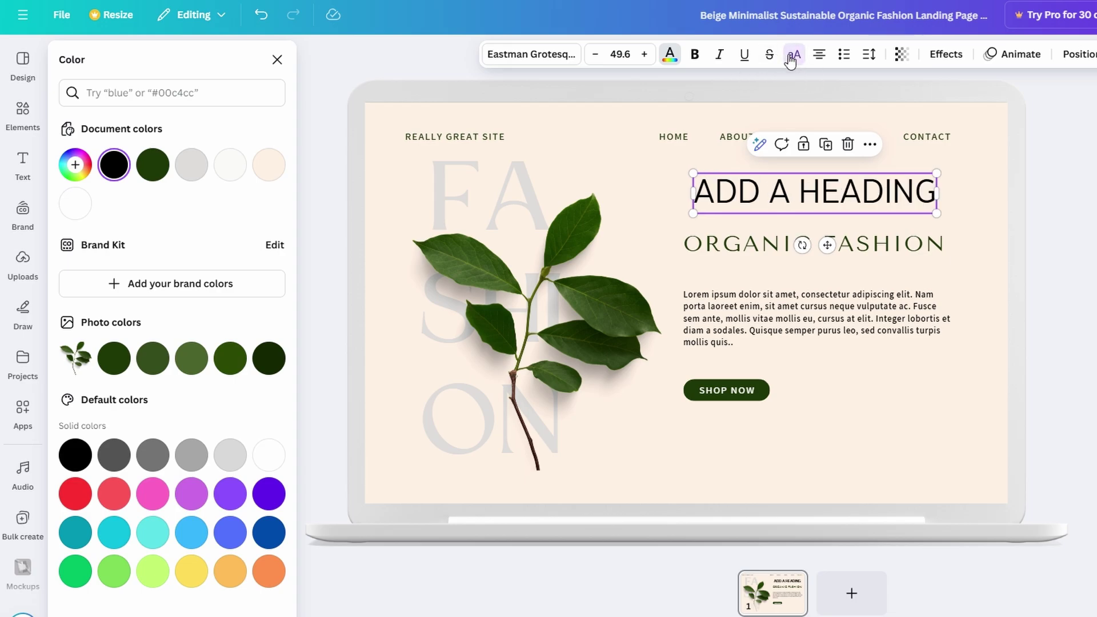
left_click(819, 56)
left_click(819, 55)
left_click(819, 55)
- Check the Uploads panel, then switch to the Elements library
left_click(12, 261)
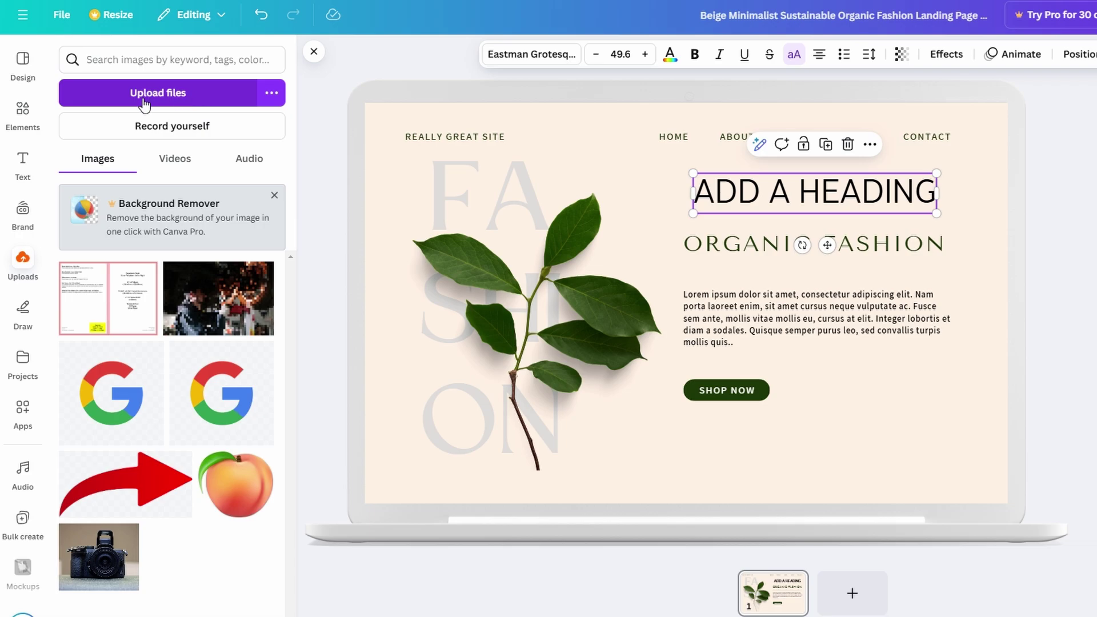
left_click(15, 118)
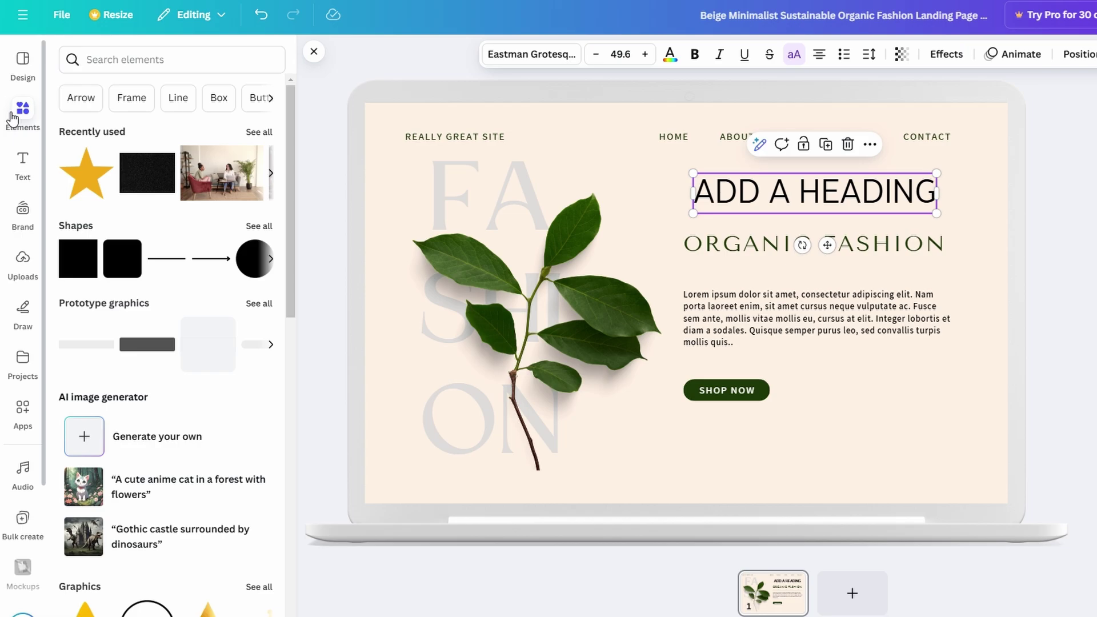
- Search Elements for 'nature' and show all Photos results
left_click(121, 62)
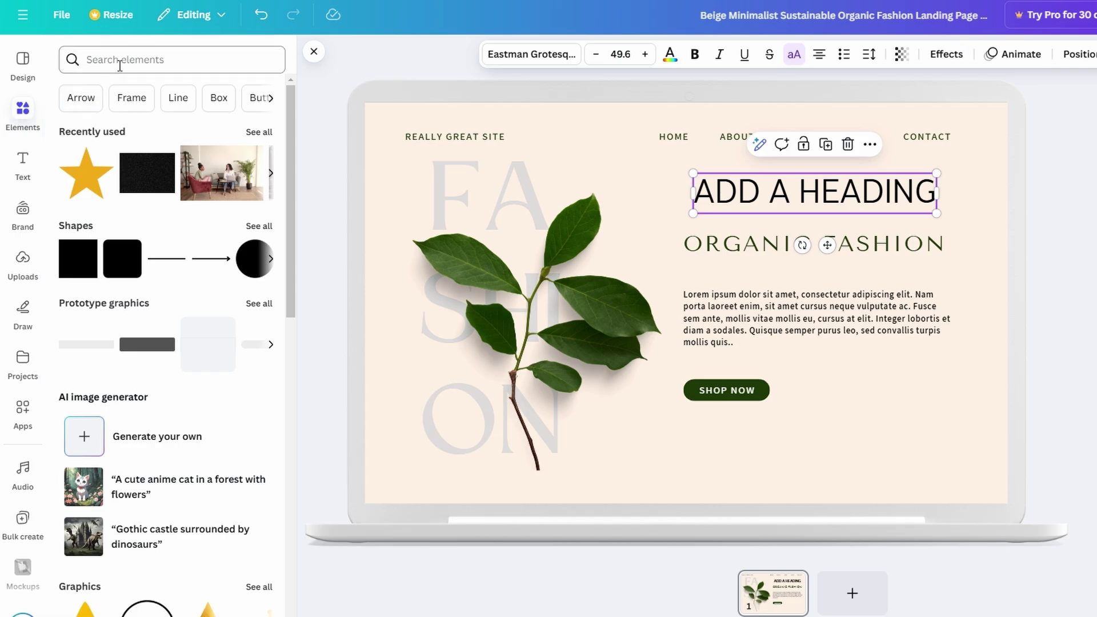
type("n")
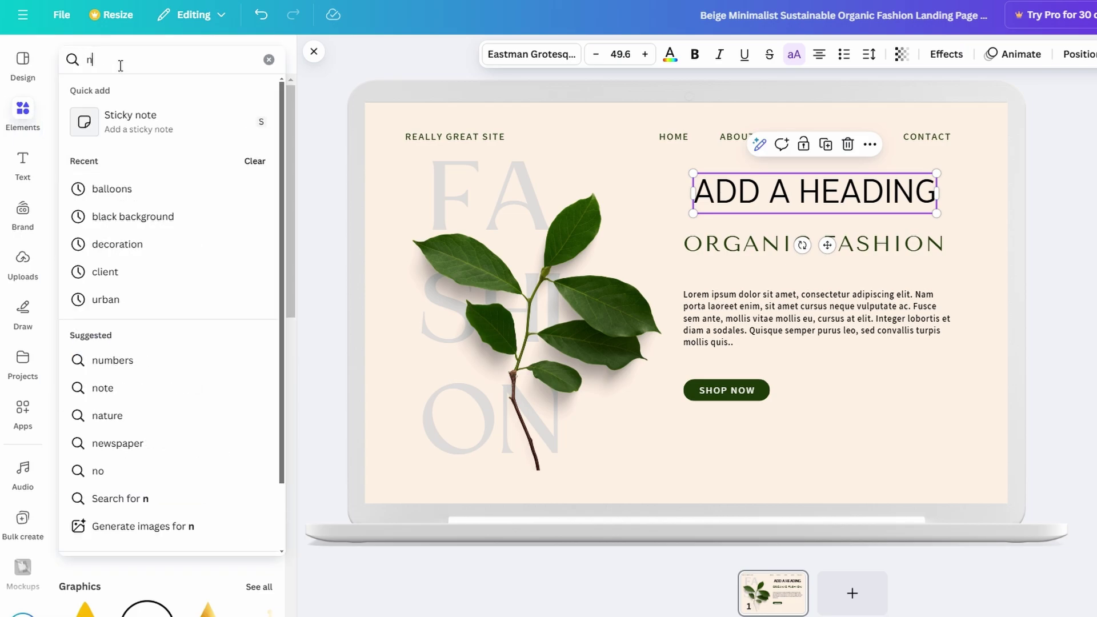
type("aturel")
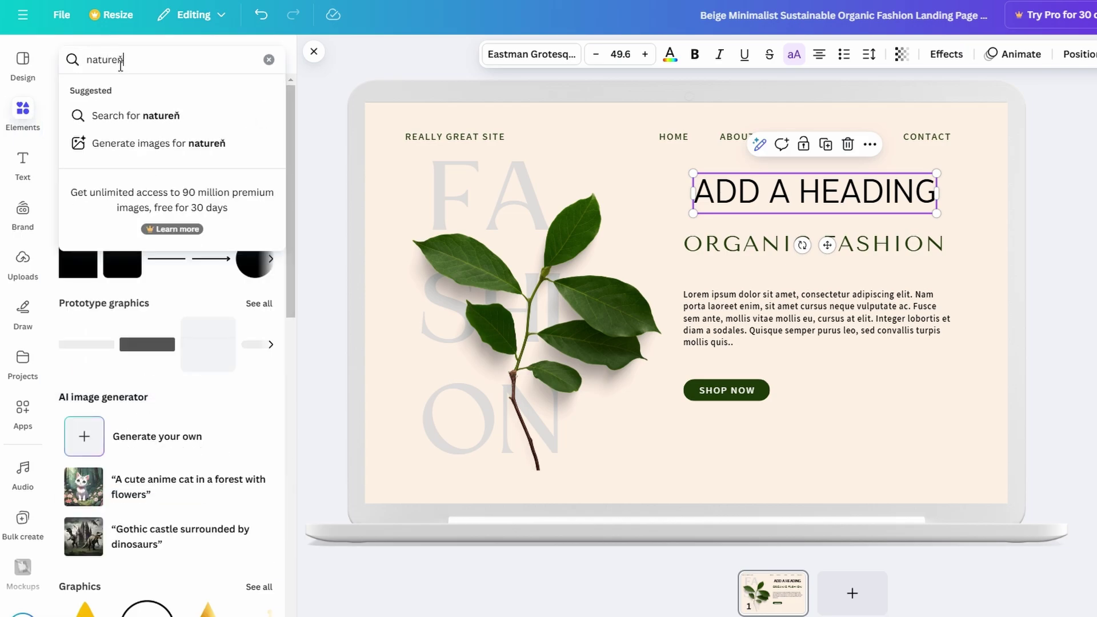
key("BackSpace")
key("Return")
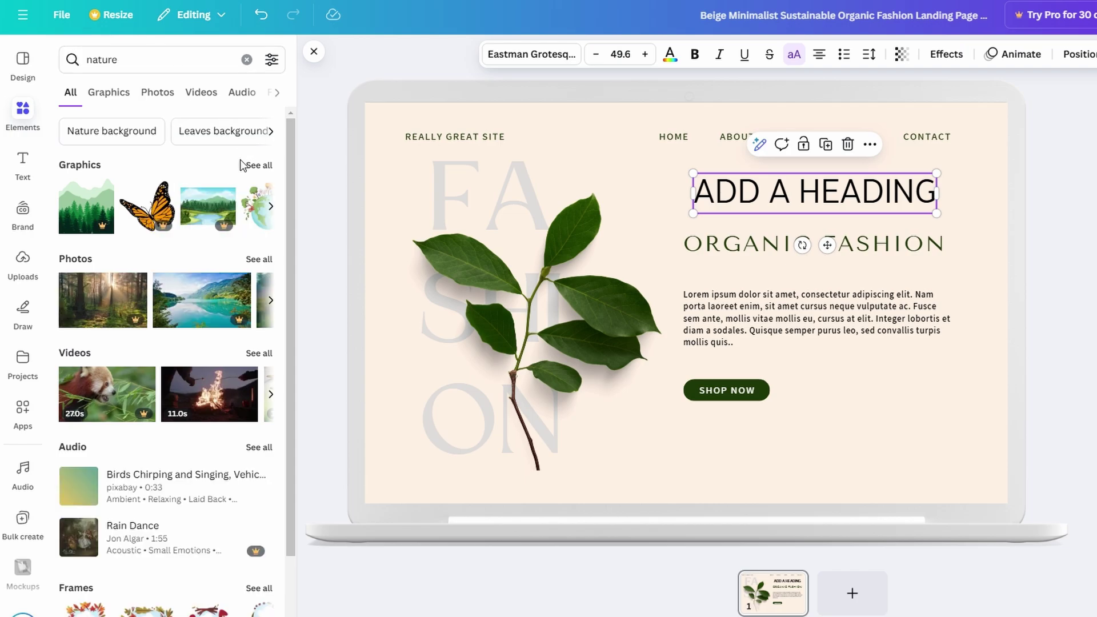
left_click(258, 259)
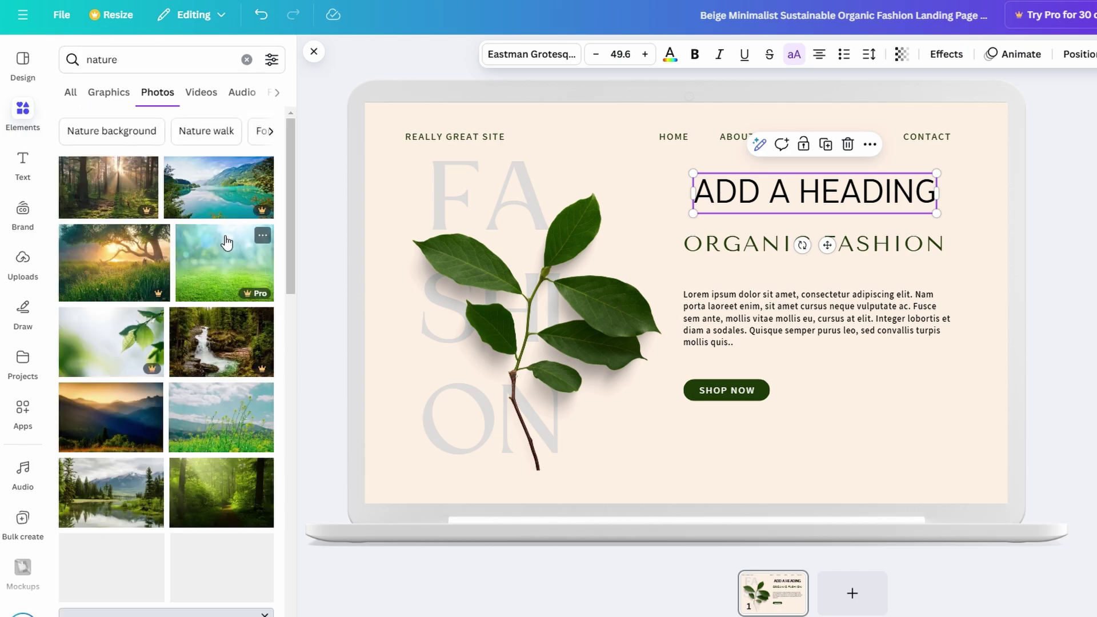
scroll(164, 245, "down", 2)
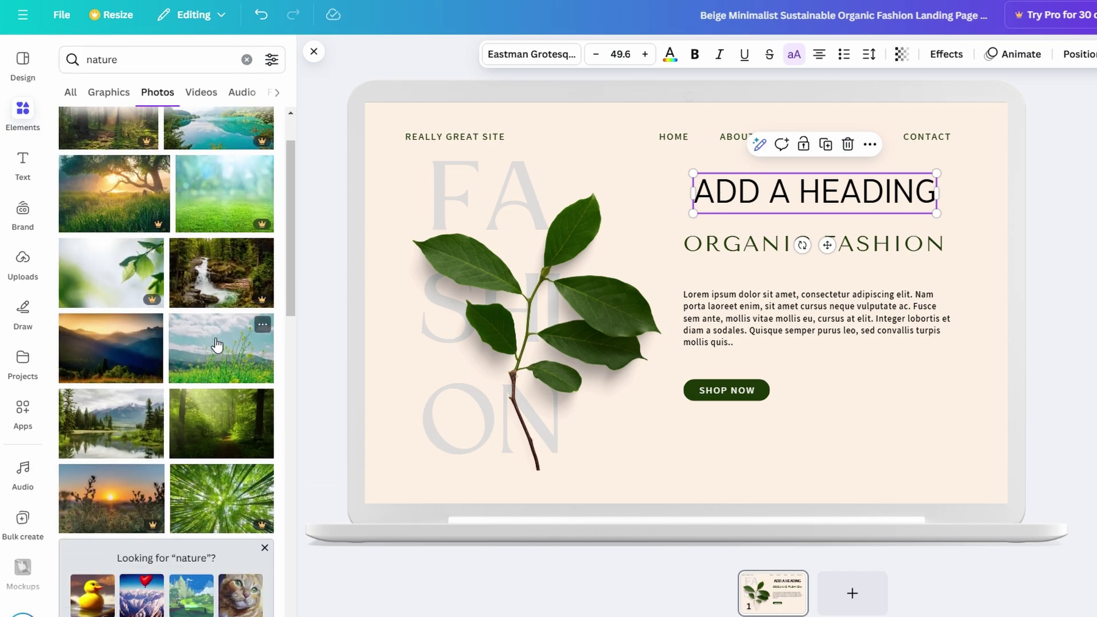
- Insert the wildflower meadow photo and shrink it to a small image beside SHOP NOW
left_click(221, 357)
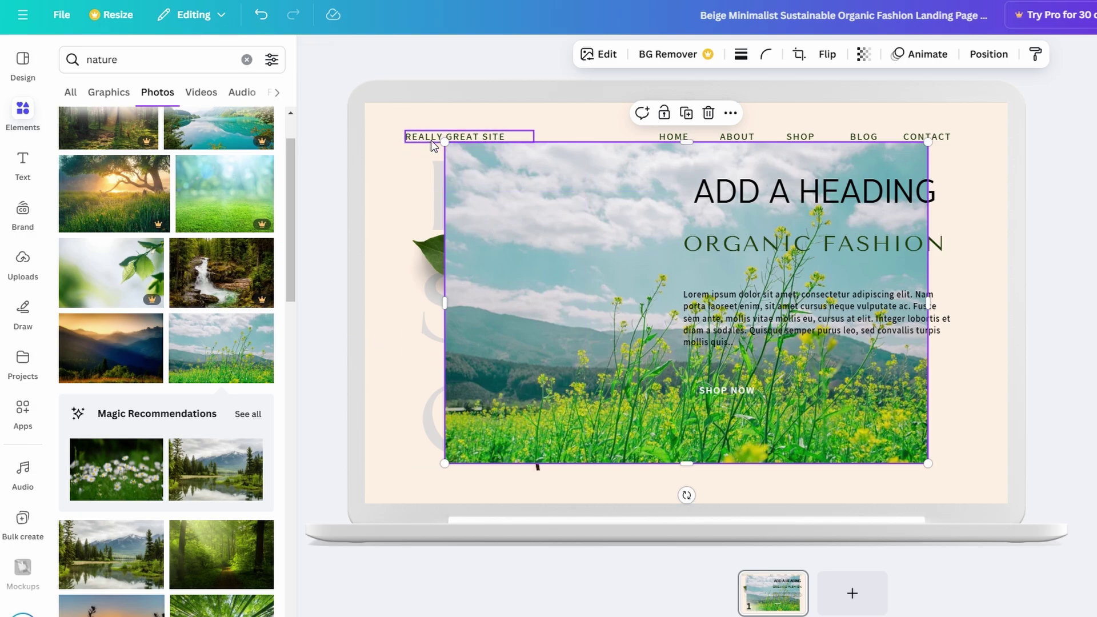
left_click_drag(445, 142, 797, 368)
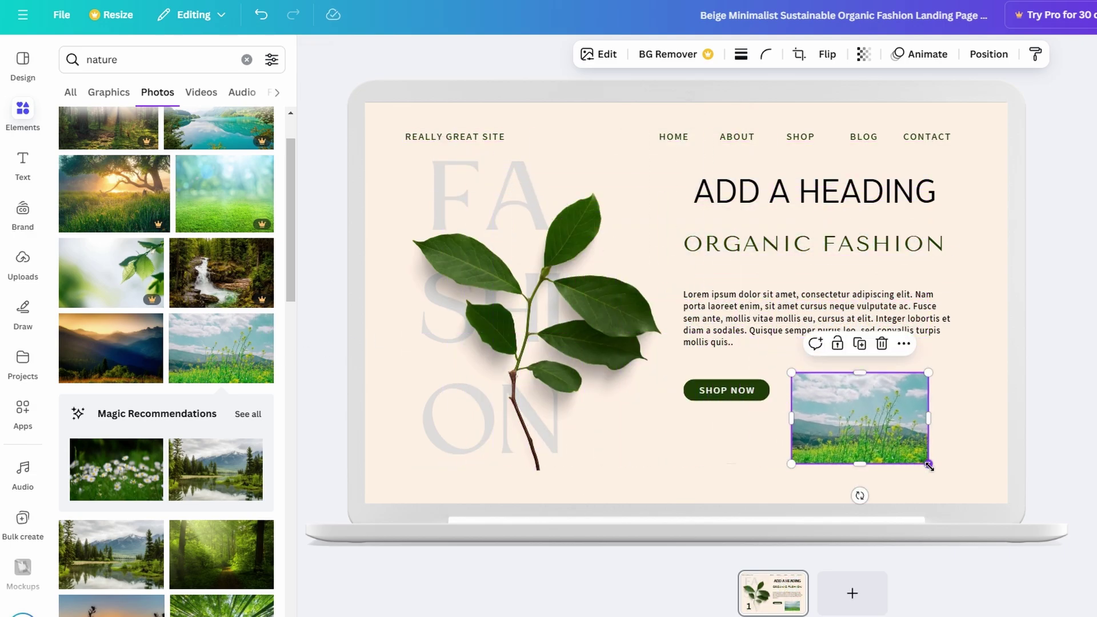
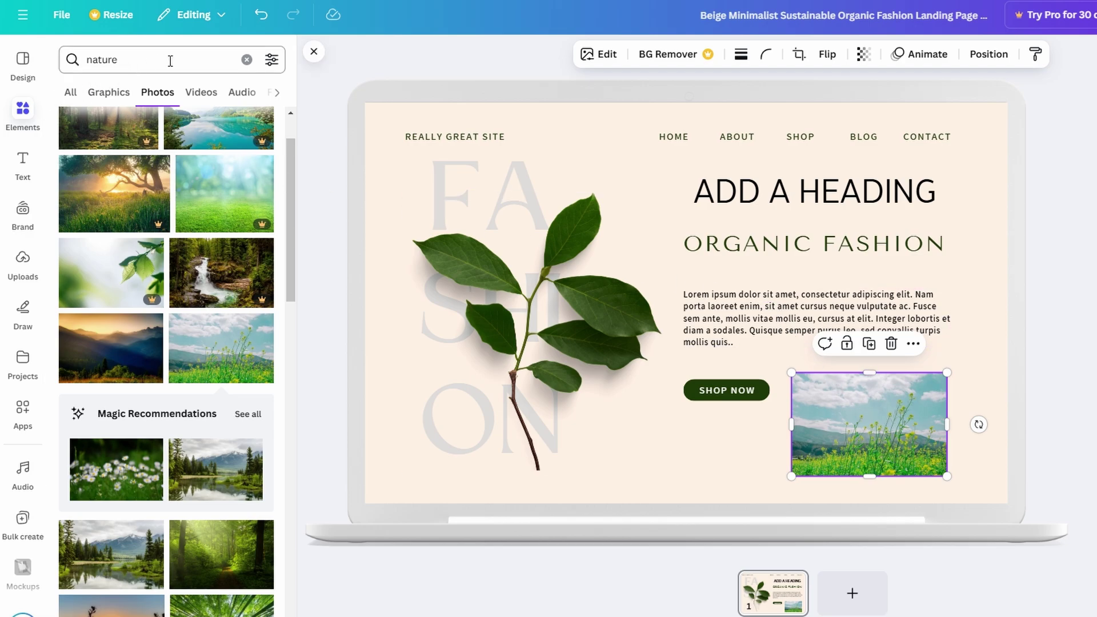
- Clear the 'nature' search and show all Basic shapes frames
left_click(246, 60)
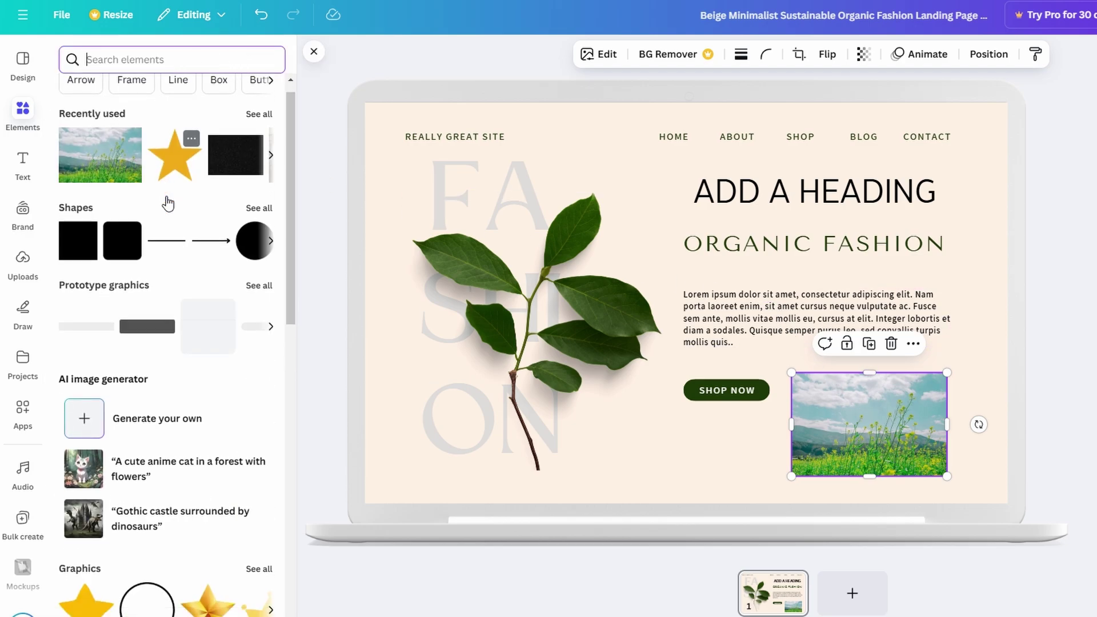
scroll(167, 203, "down", 3)
scroll(167, 204, "down", 3)
scroll(167, 203, "down", 3)
scroll(128, 274, "down", 2)
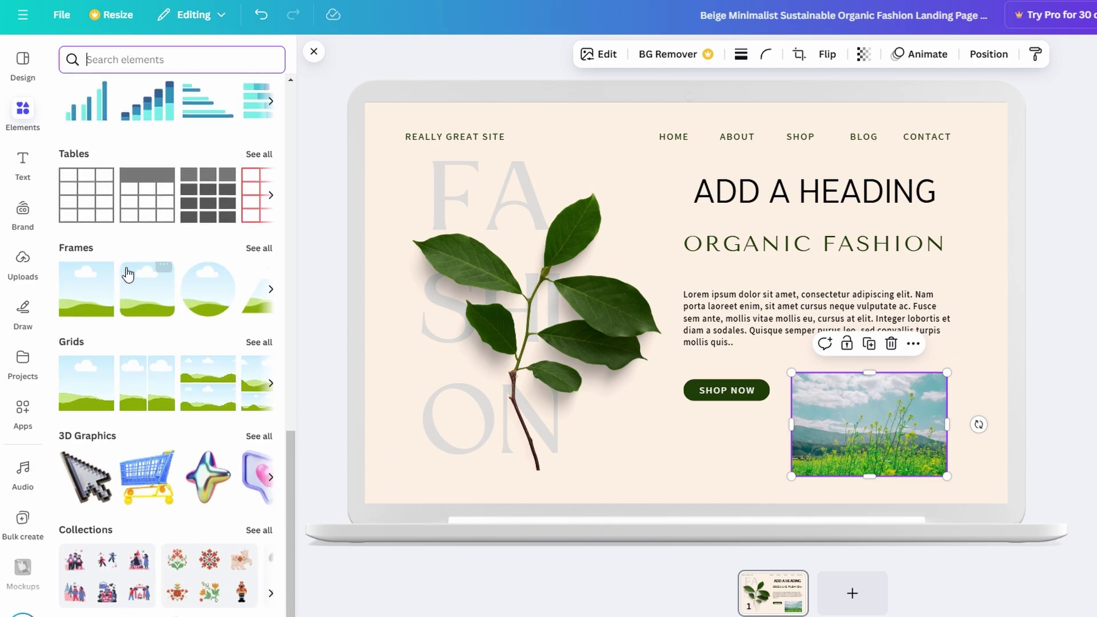
left_click(259, 247)
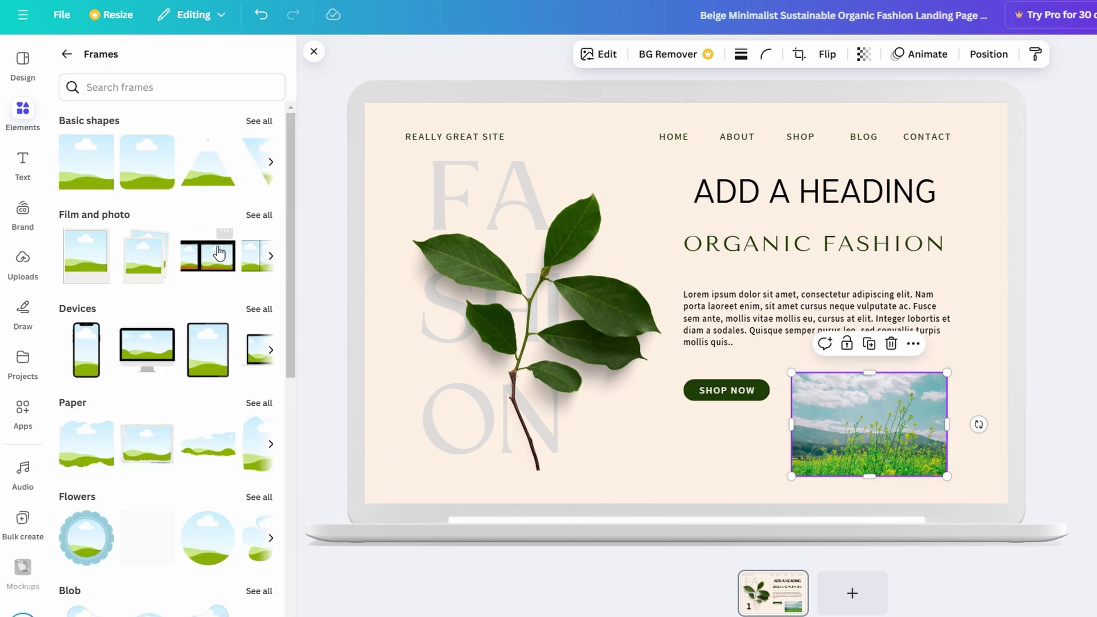
left_click(257, 123)
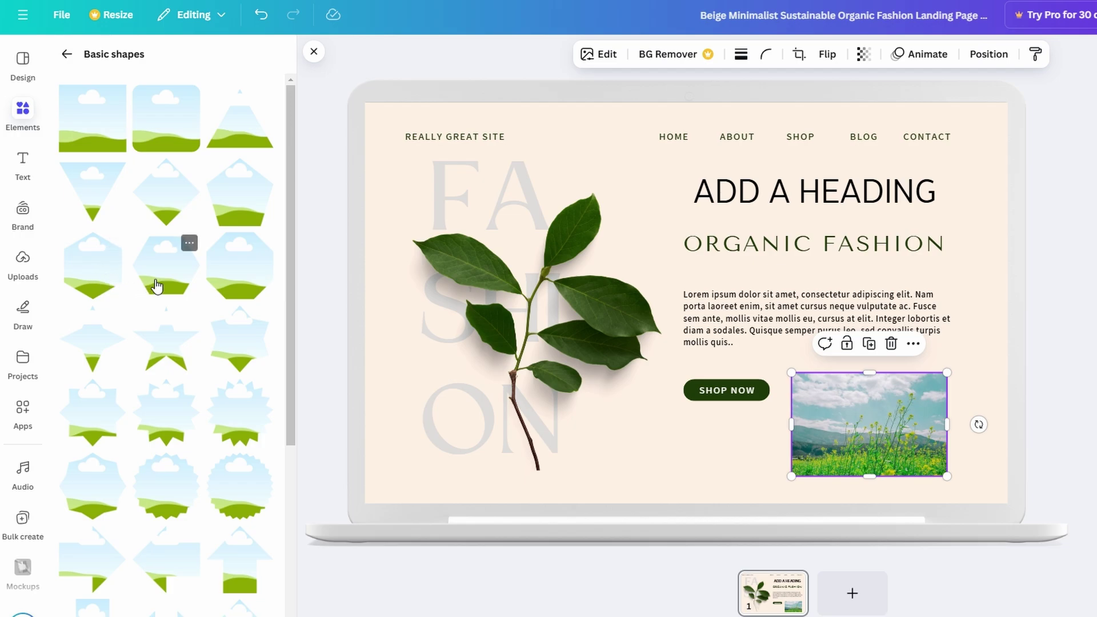
- Add a hexagon frame, shrink it and place it near the meadow photo
left_click(164, 283)
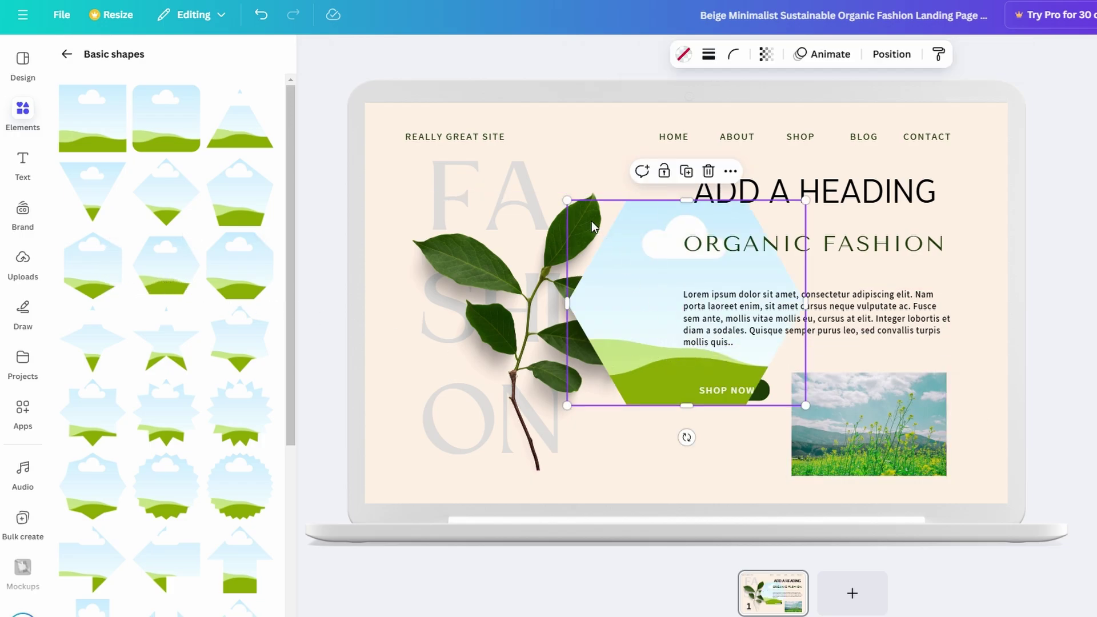
left_click_drag(567, 200, 657, 267)
left_click_drag(708, 347, 662, 420)
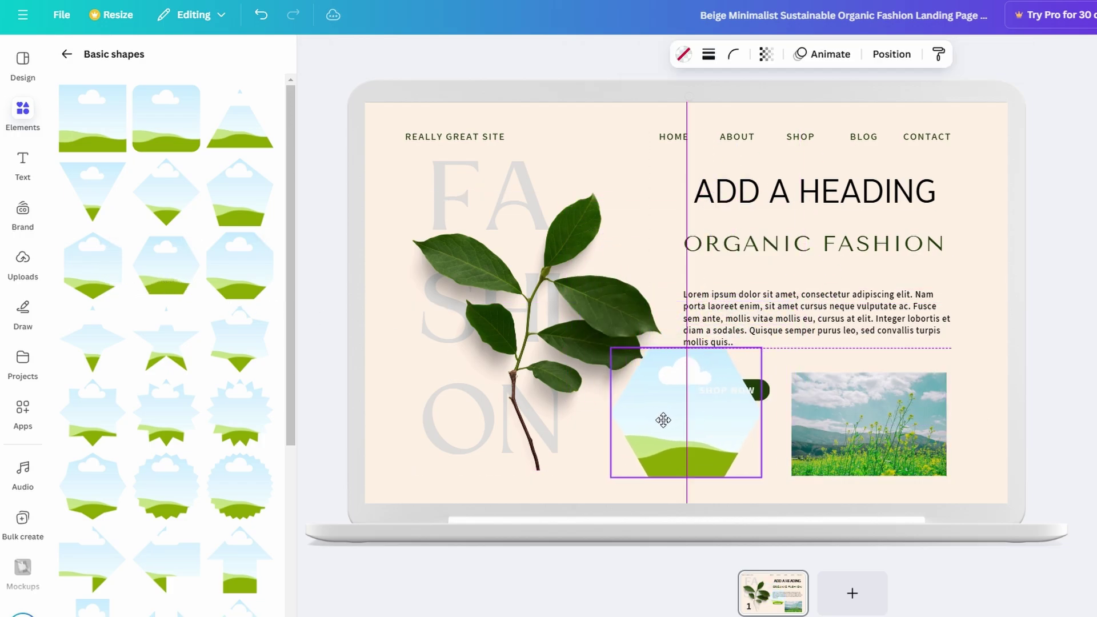
- Drop the meadow photo into the hexagon and shift it right within the frame
mouse_move(797, 422)
left_mouse_down()
mouse_move(688, 425)
mouse_move(871, 431)
left_mouse_up()
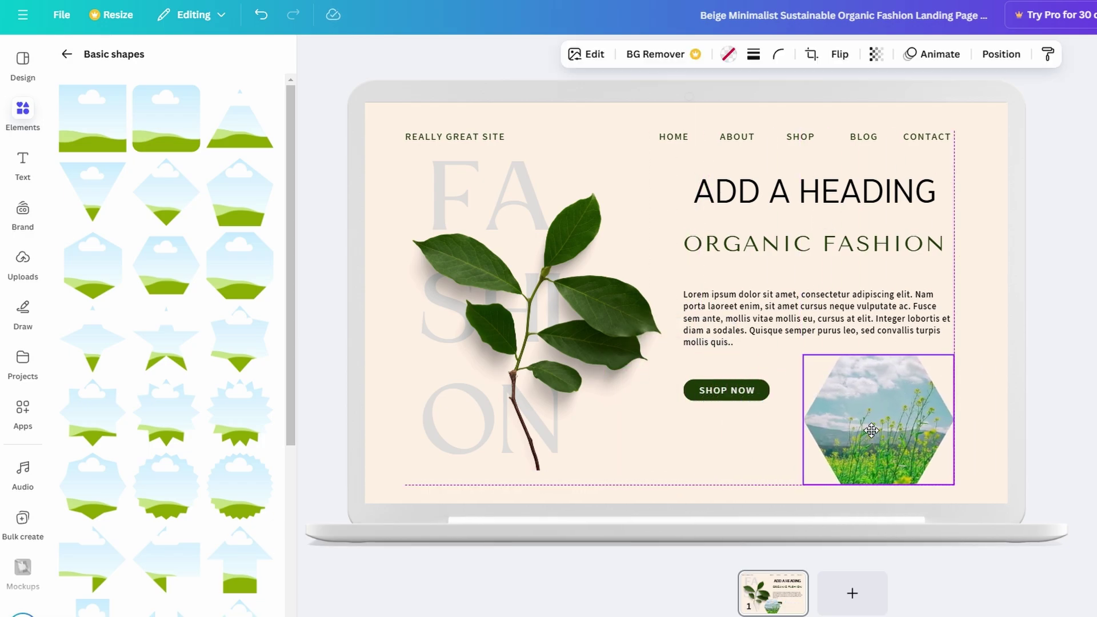
double_click(872, 431)
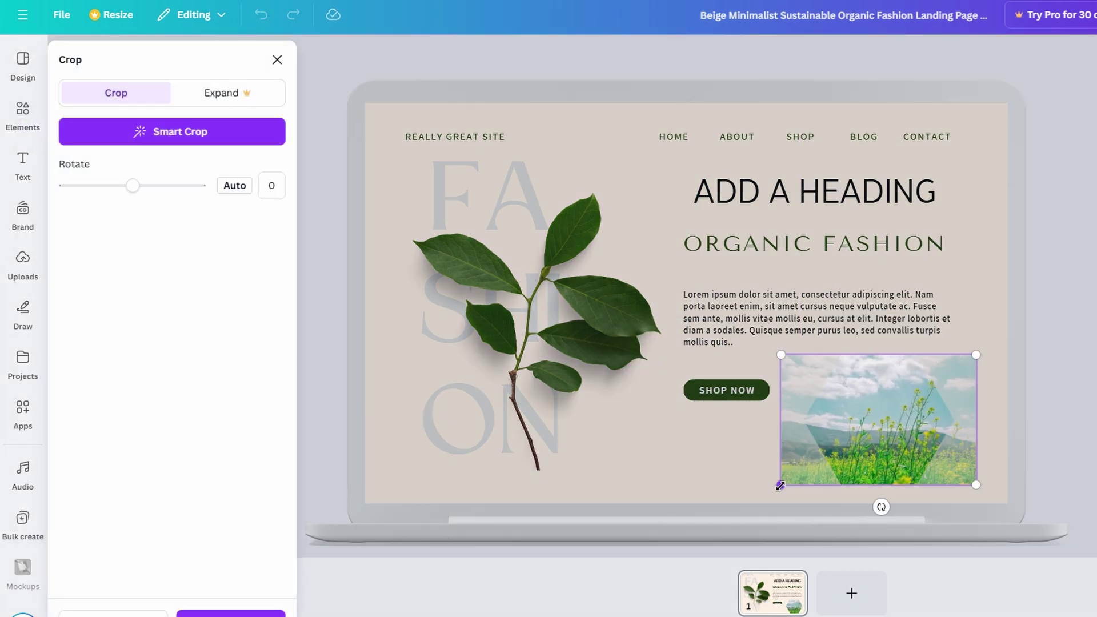
left_click_drag(838, 436, 861, 437)
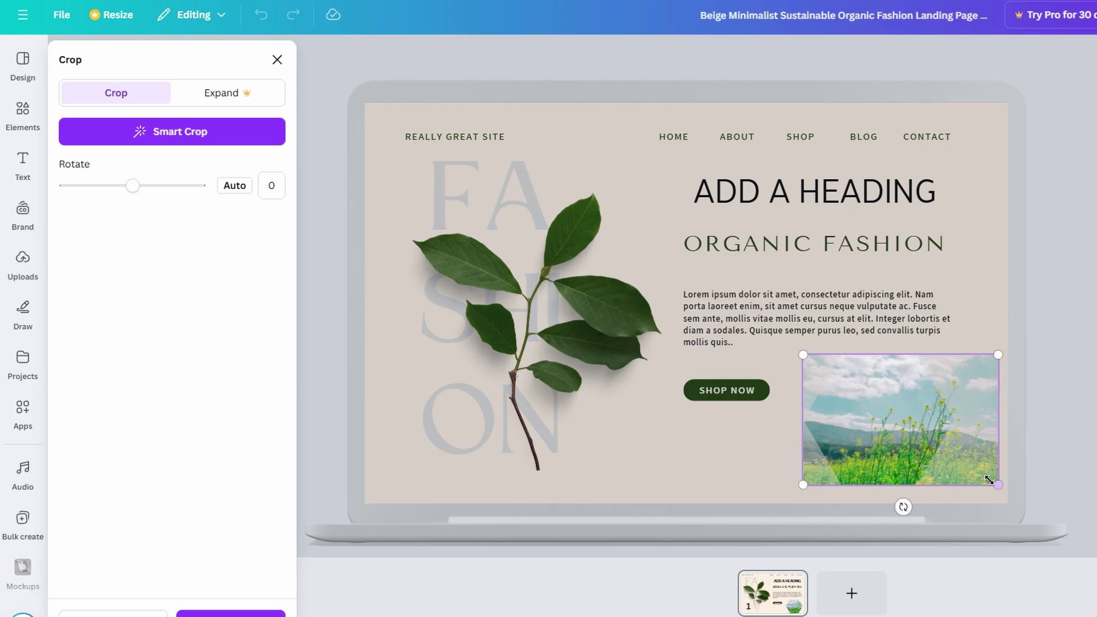
left_click_drag(988, 479, 985, 482)
left_click(261, 613)
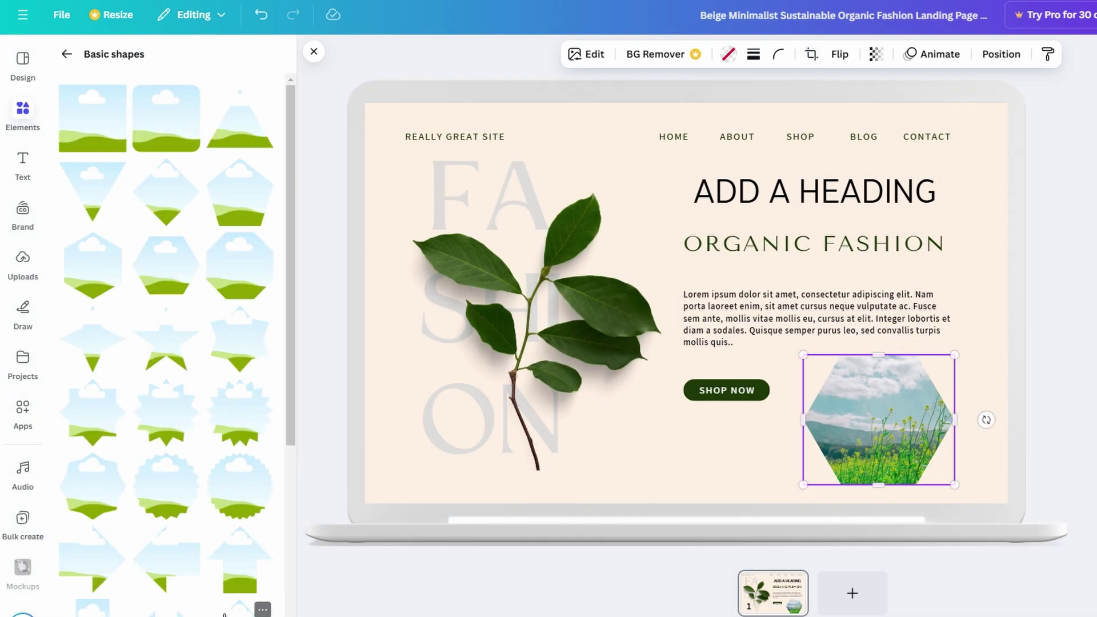
left_click(775, 461)
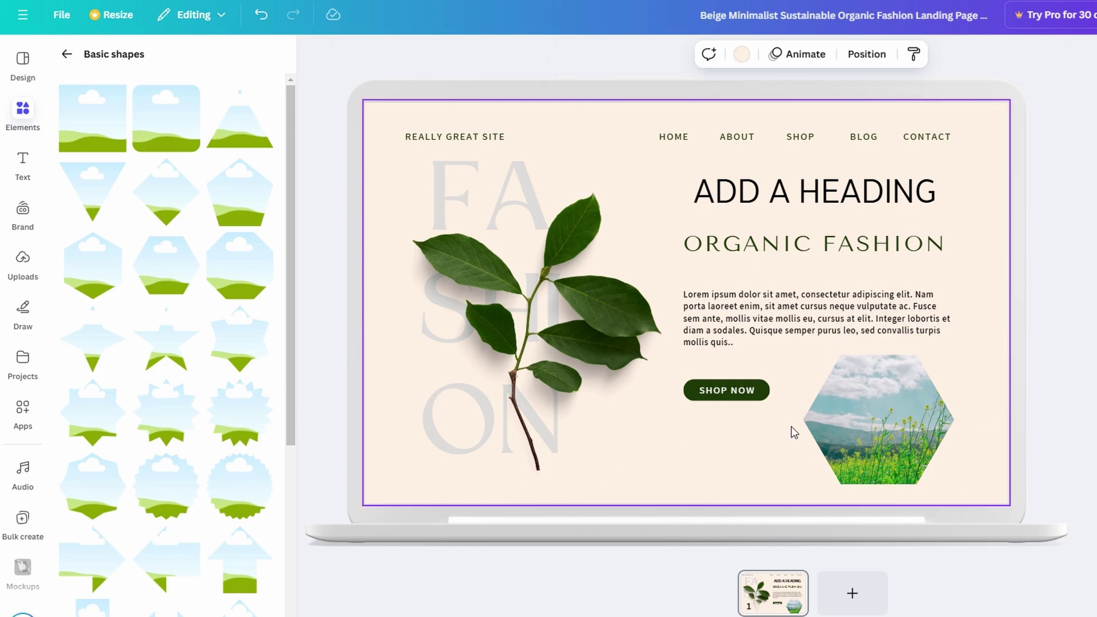
- Add a subheading text box and move it between the heading and ORGANIC FASHION
left_click(24, 160)
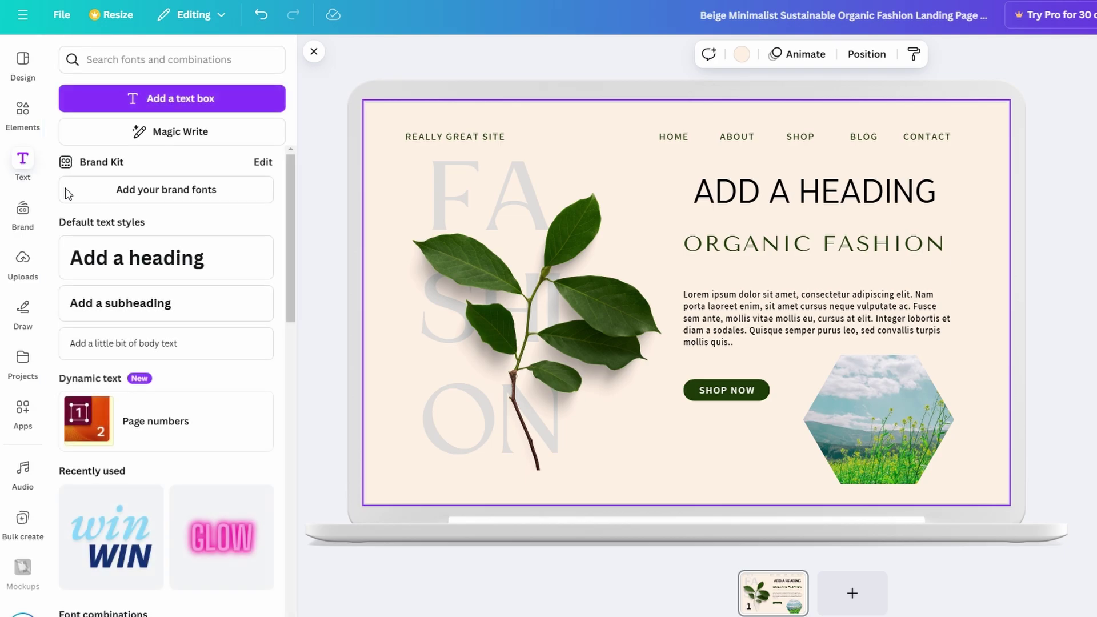
left_click(149, 305)
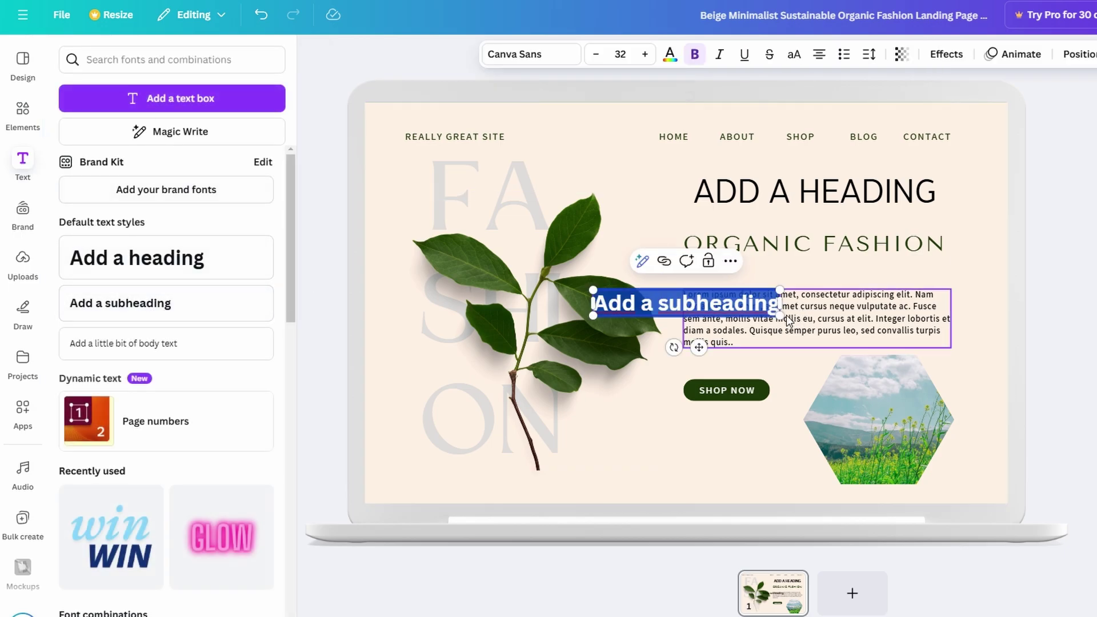
left_click(741, 307)
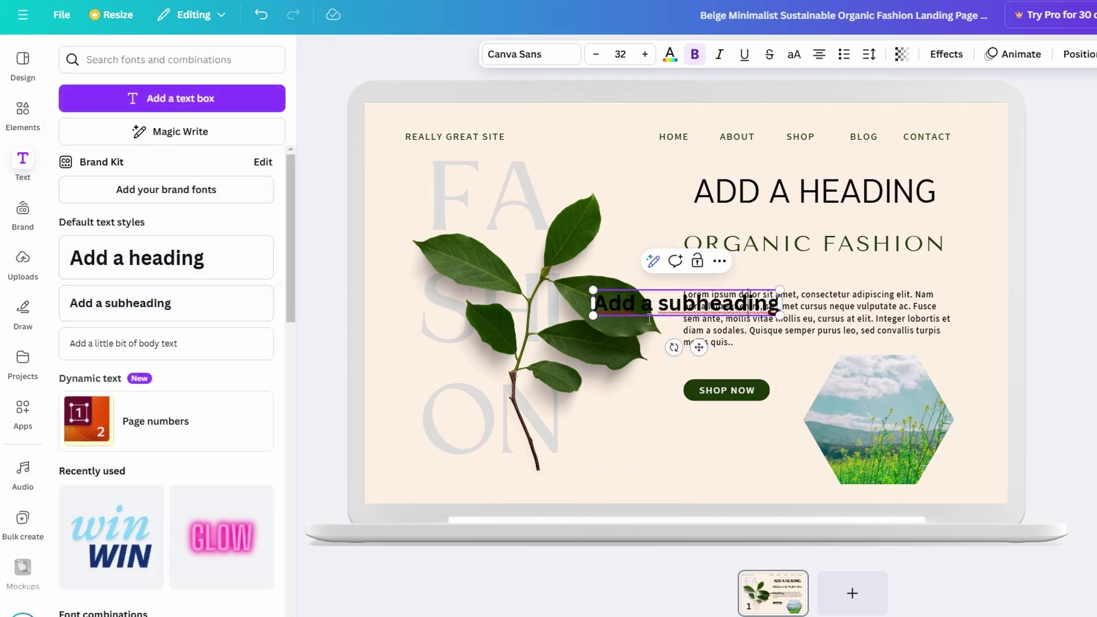
left_click_drag(699, 344, 706, 487)
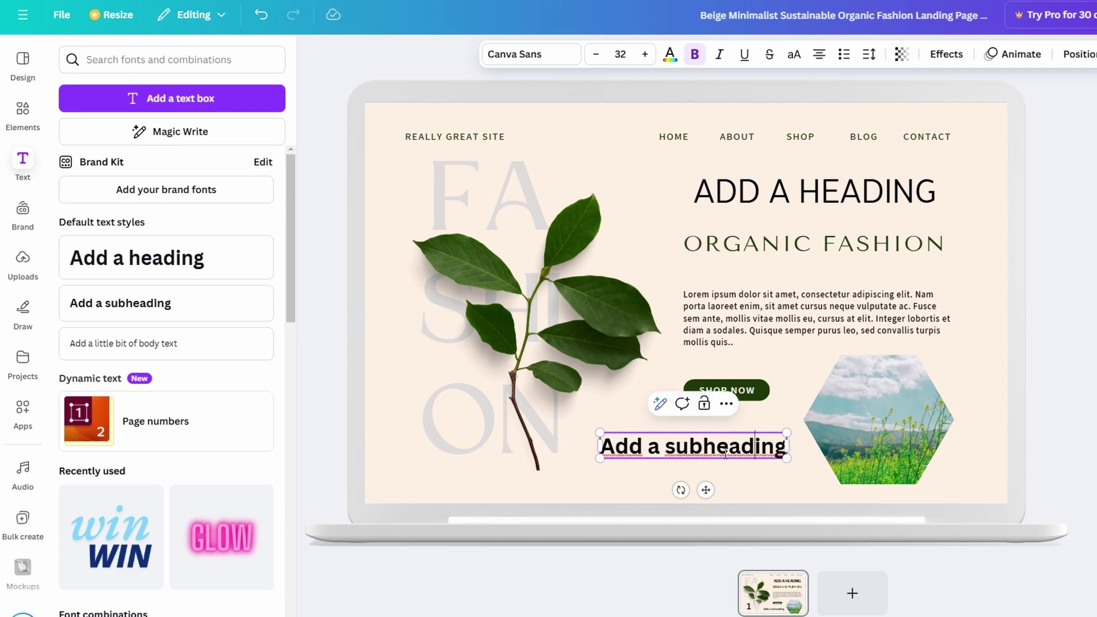
left_click_drag(703, 489, 825, 262)
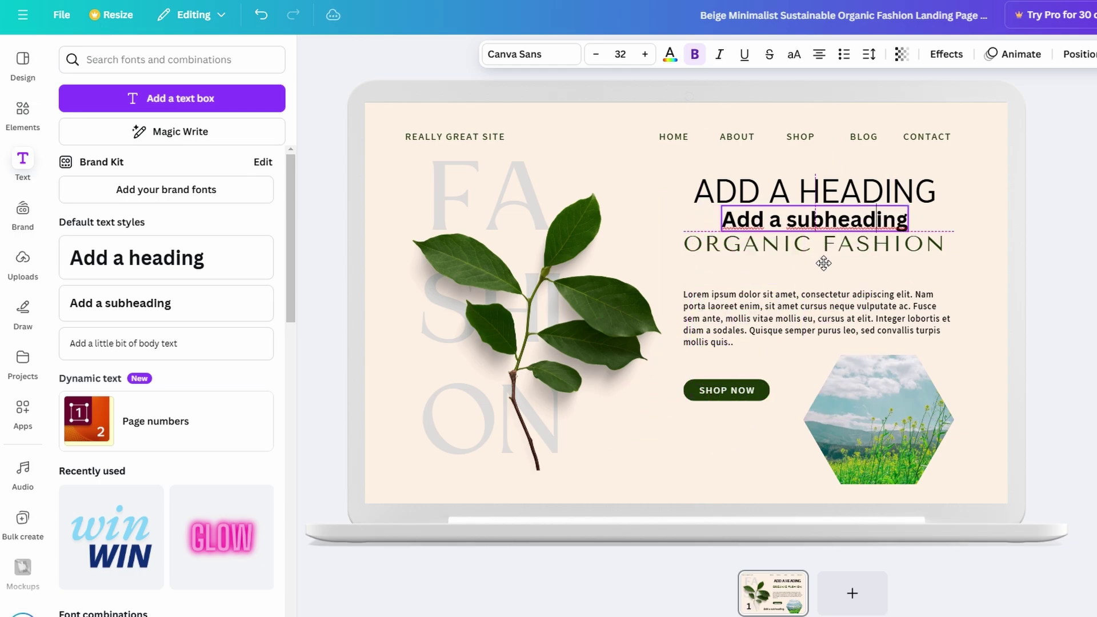
- Delete the ORGANIC FASHION line, move the subheading up and remove its bold
left_click(749, 250)
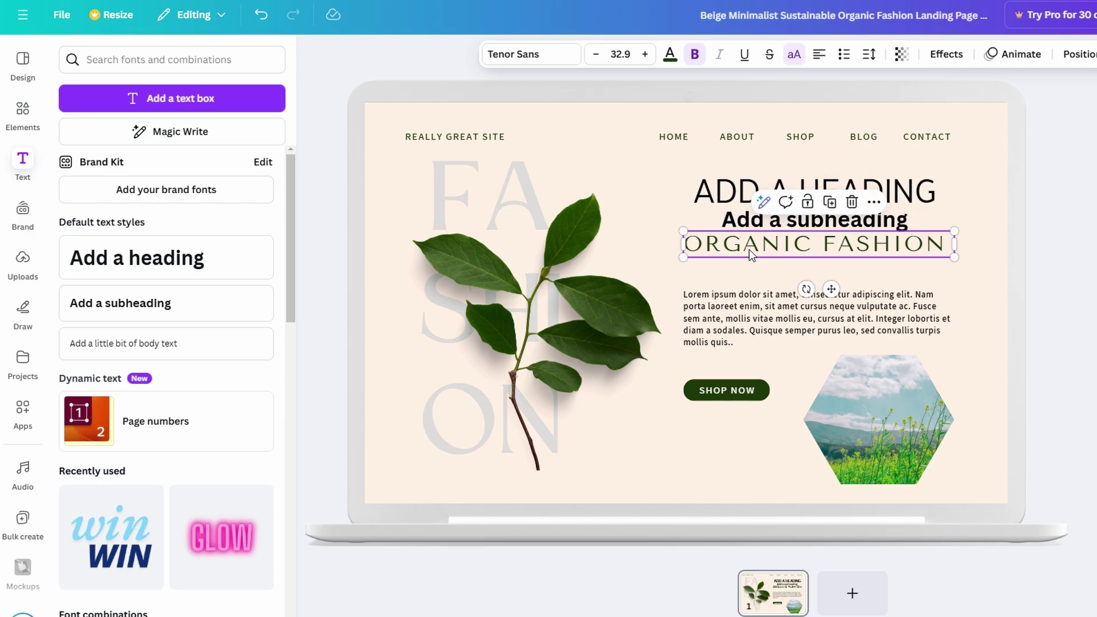
key("Delete")
left_click_drag(766, 228, 768, 241)
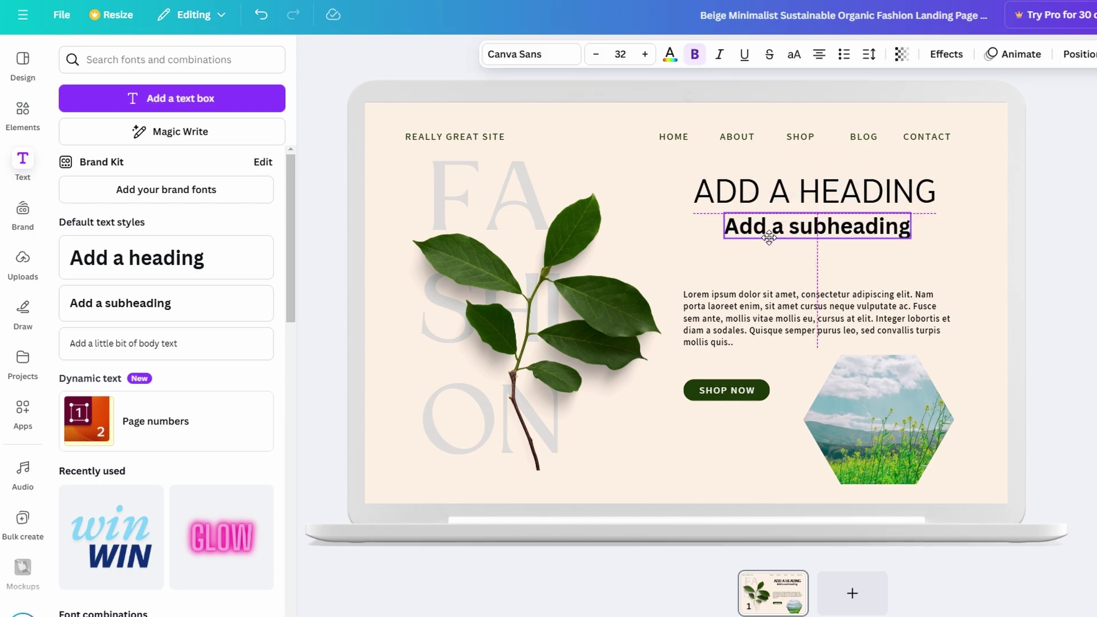
left_click(694, 54)
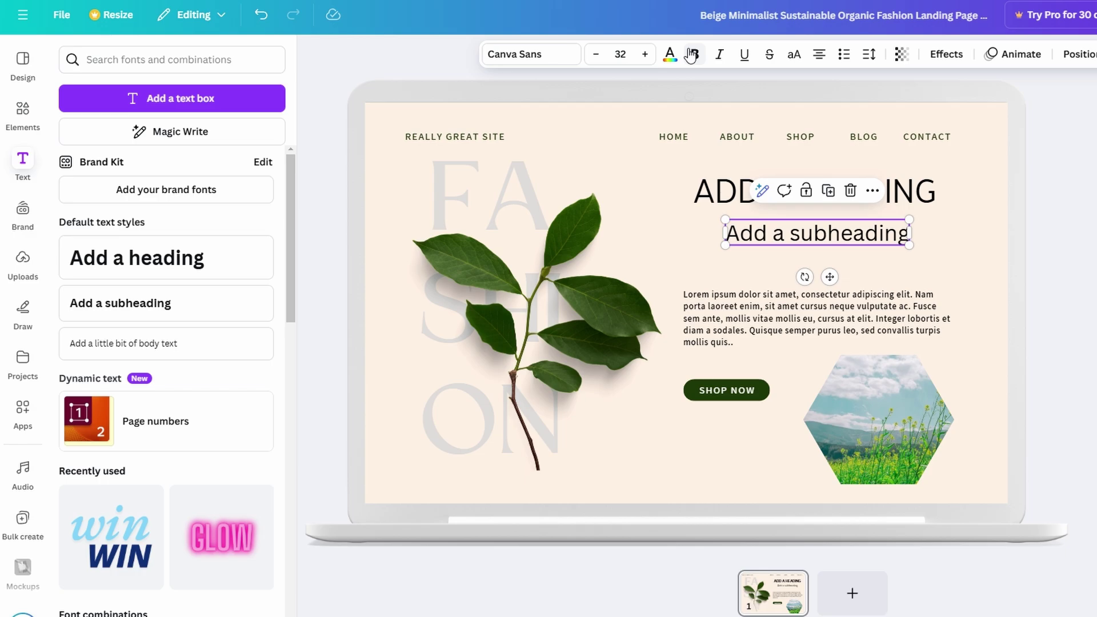
- Add a body text box, widened to one line, under the subheading
left_click(168, 357)
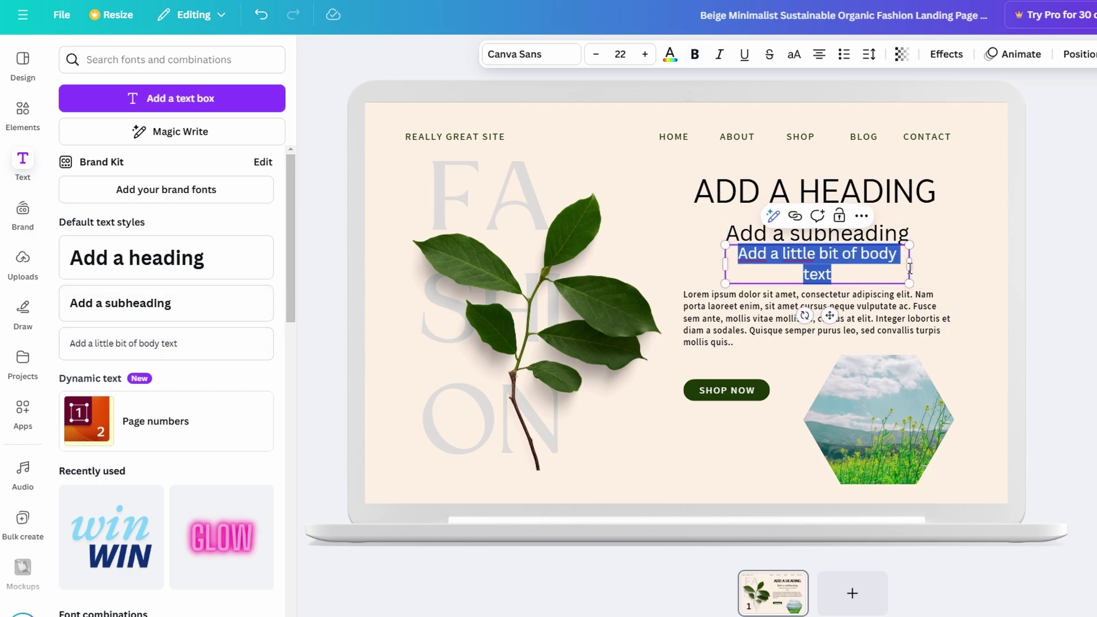
left_click_drag(909, 264, 968, 261)
left_click_drag(859, 293, 837, 307)
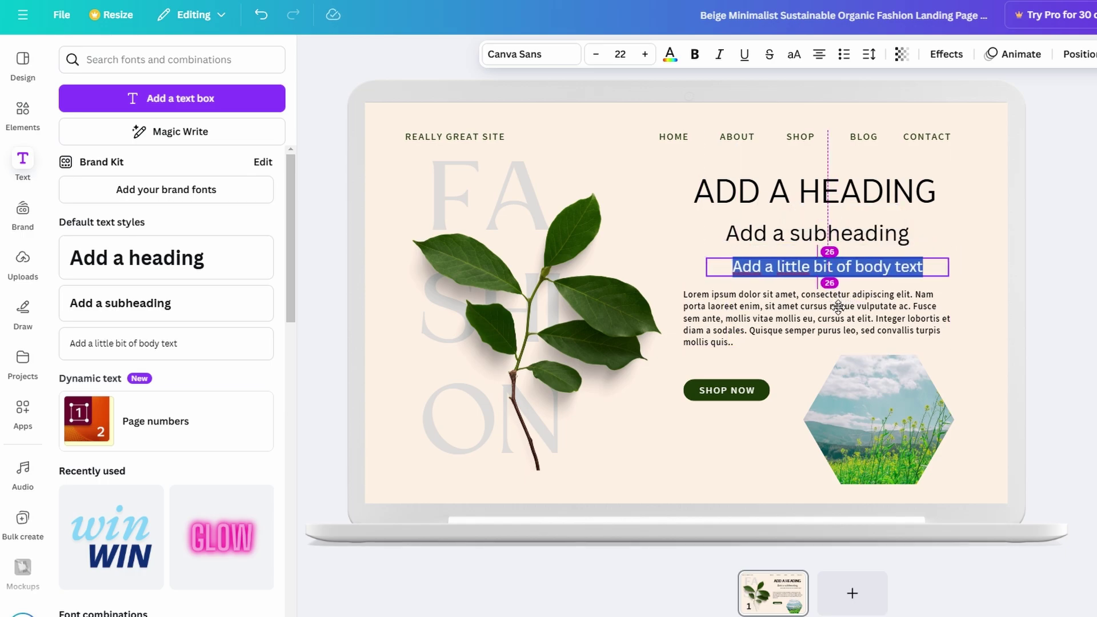
left_click(1092, 324)
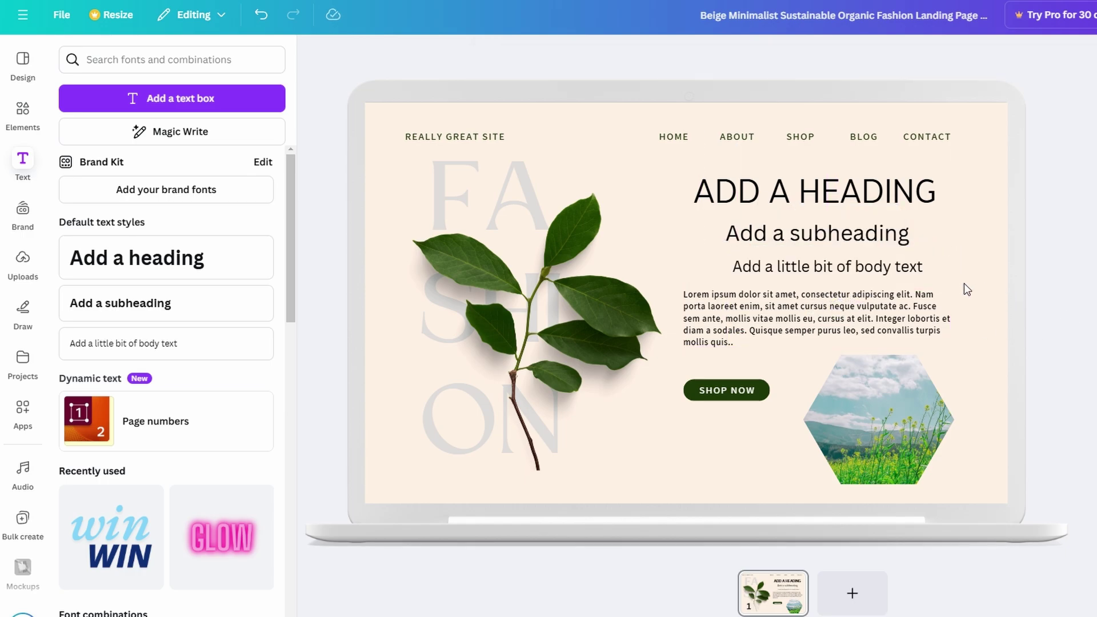
- Fine-tune the subheading and body text positions so spacing is even
left_click(861, 272)
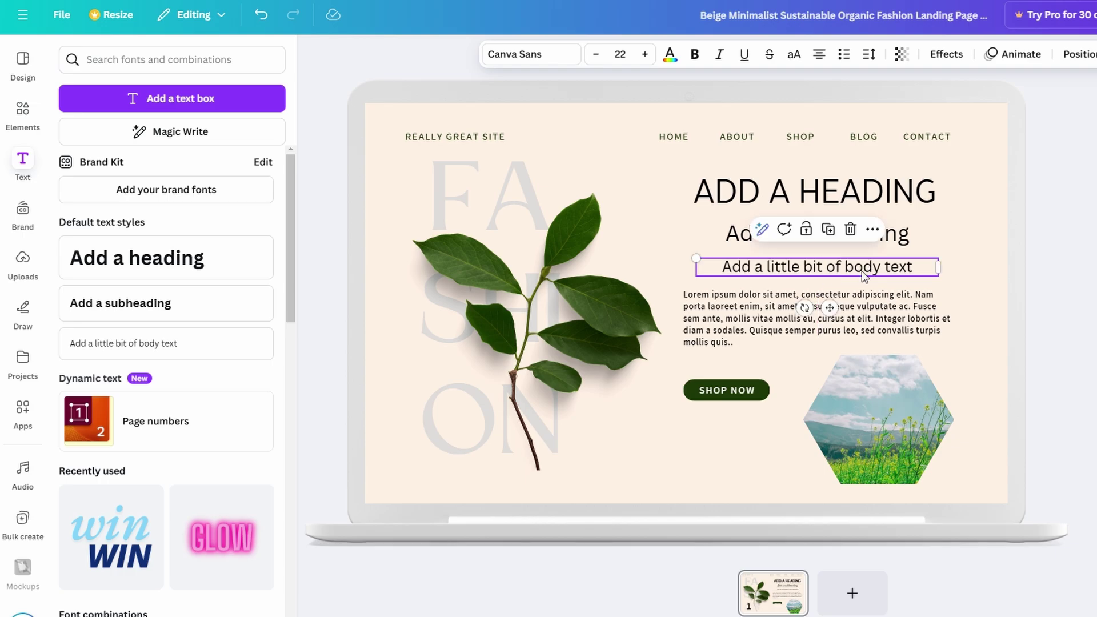
left_click_drag(894, 235, 878, 234)
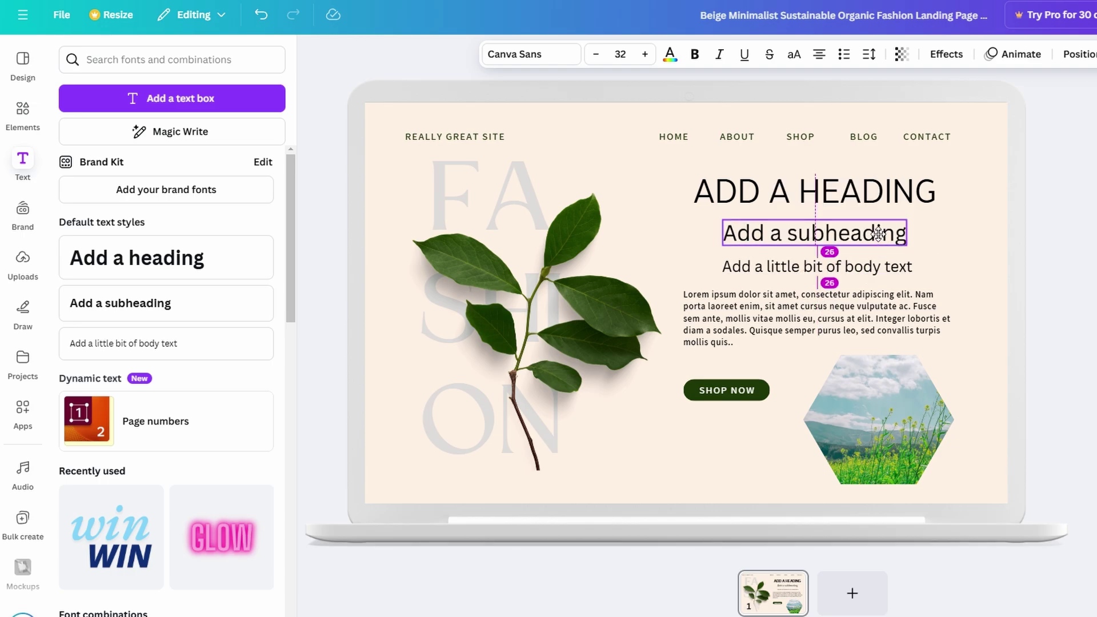
left_click(879, 266)
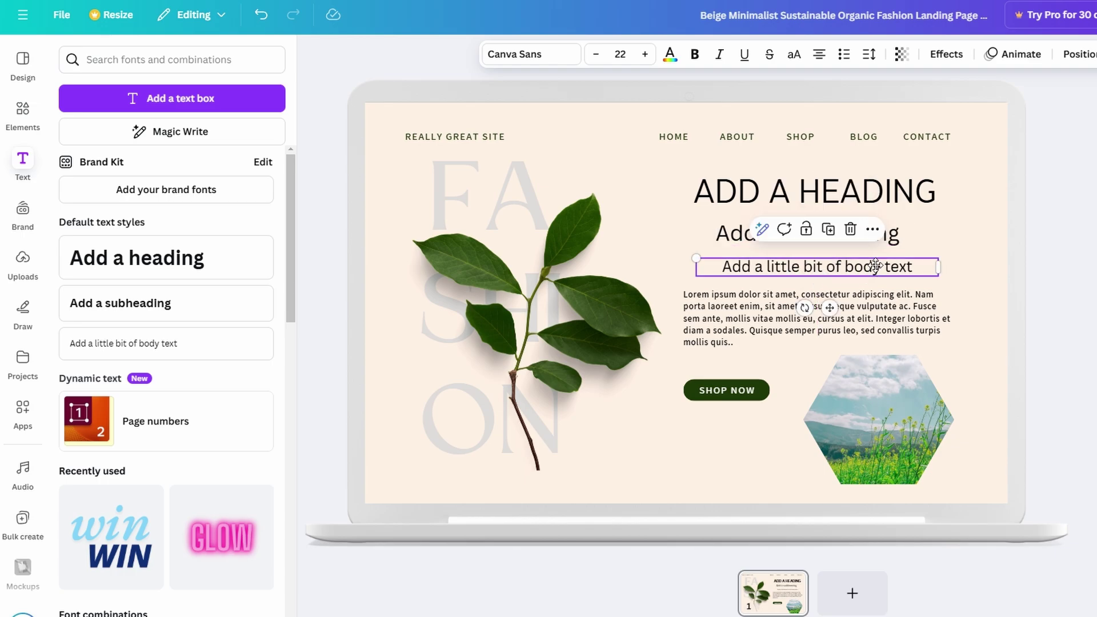
left_click_drag(875, 265, 875, 268)
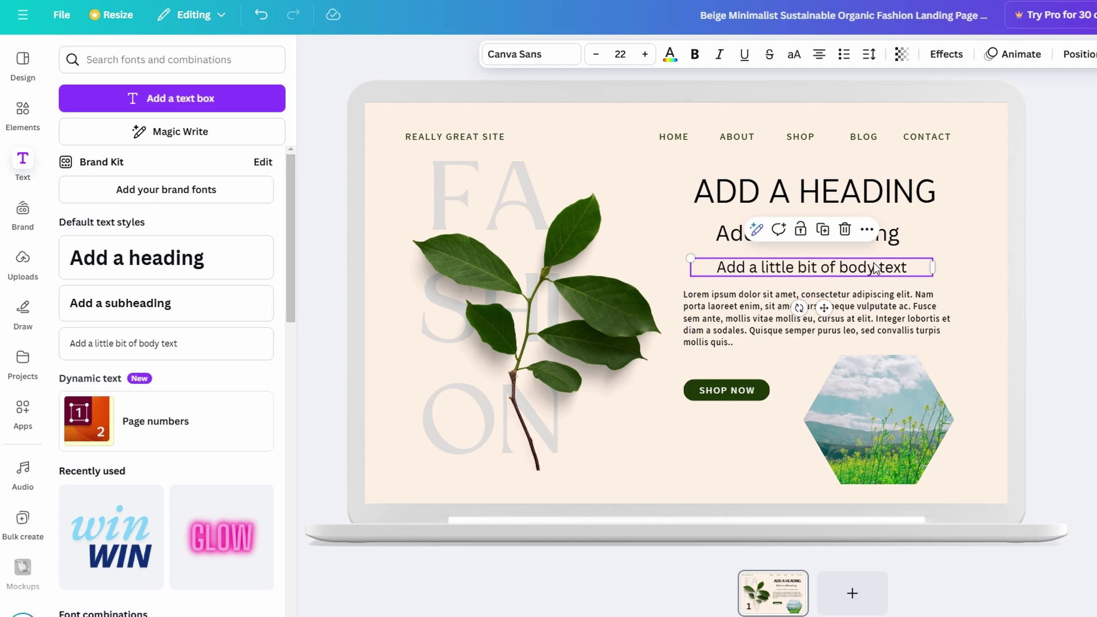
left_click_drag(824, 307, 823, 300)
left_click(1010, 325)
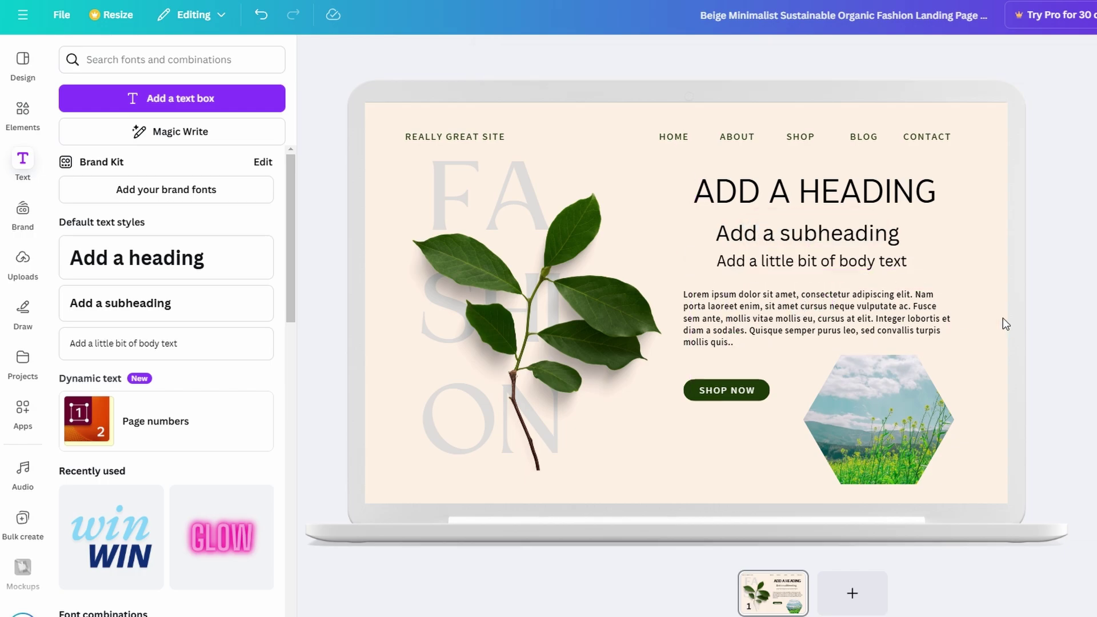
left_click(837, 195)
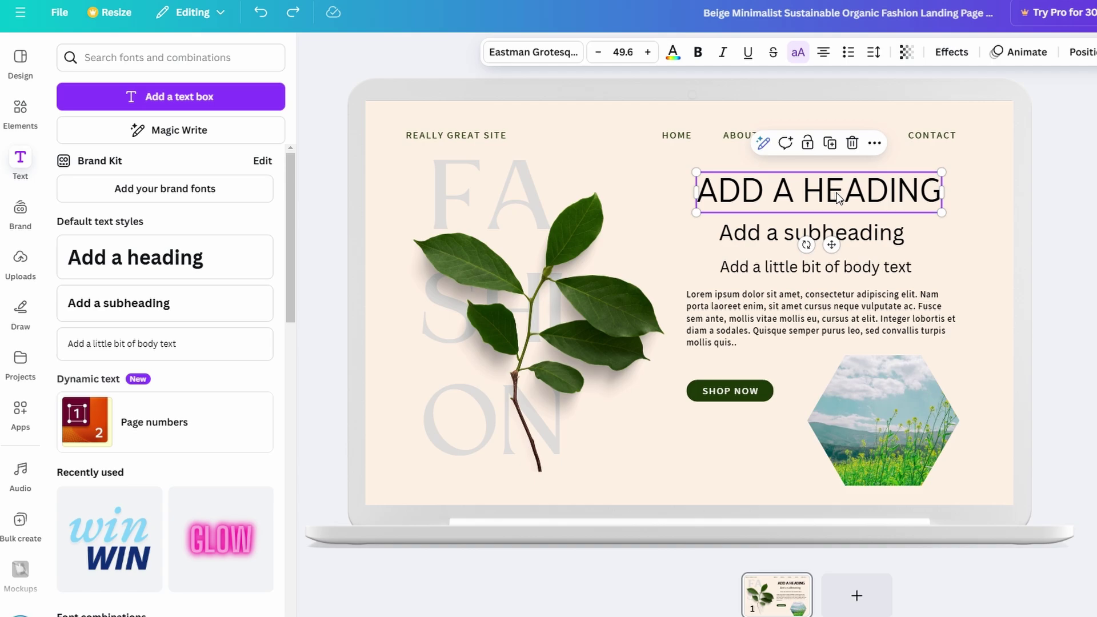
- Nudge the ADD A HEADING title left and link it to youtube.com
left_click_drag(838, 196, 832, 197)
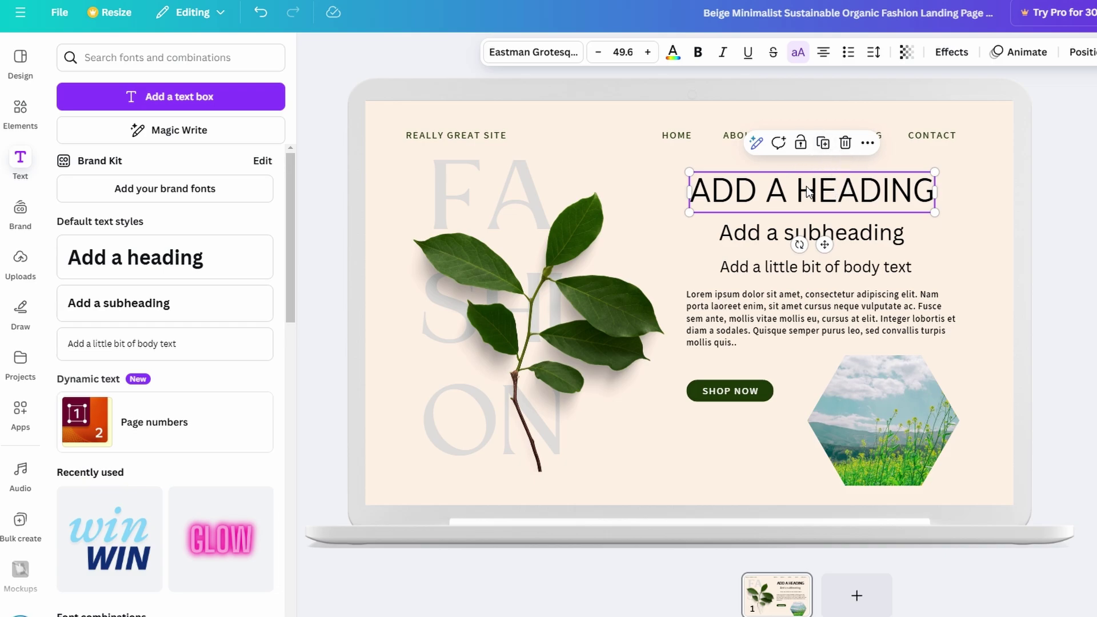
right_click(836, 187)
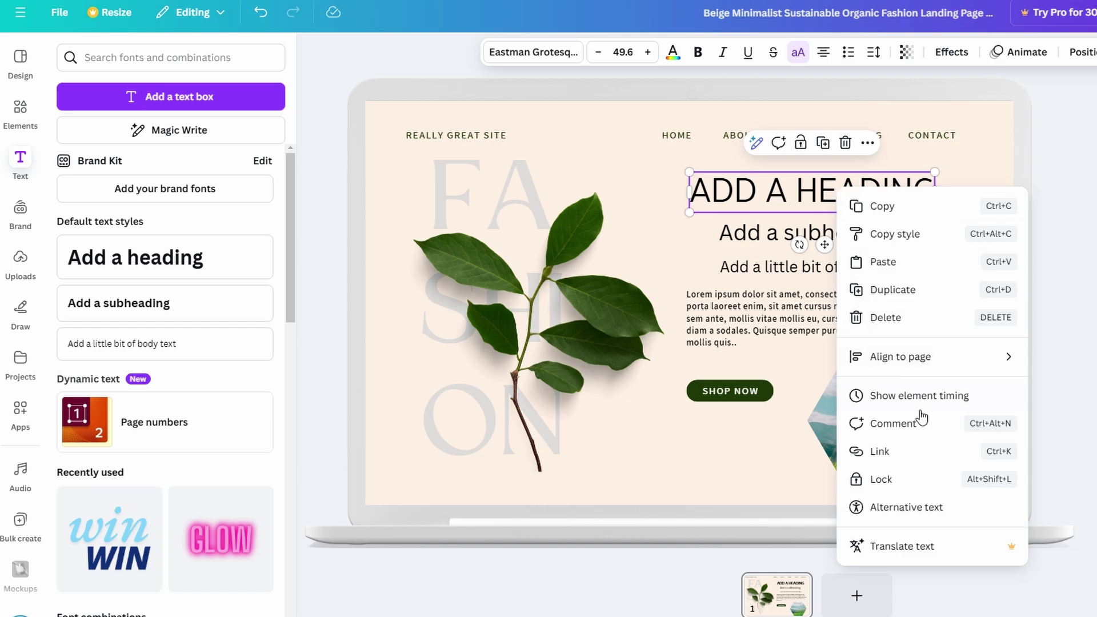
left_click(917, 451)
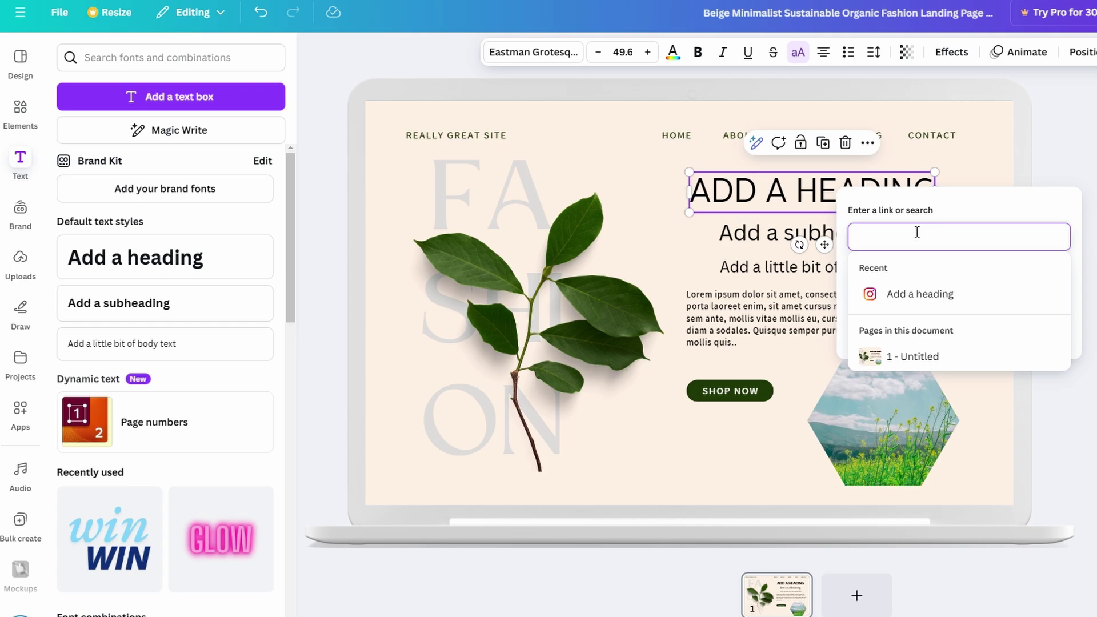
type("Y")
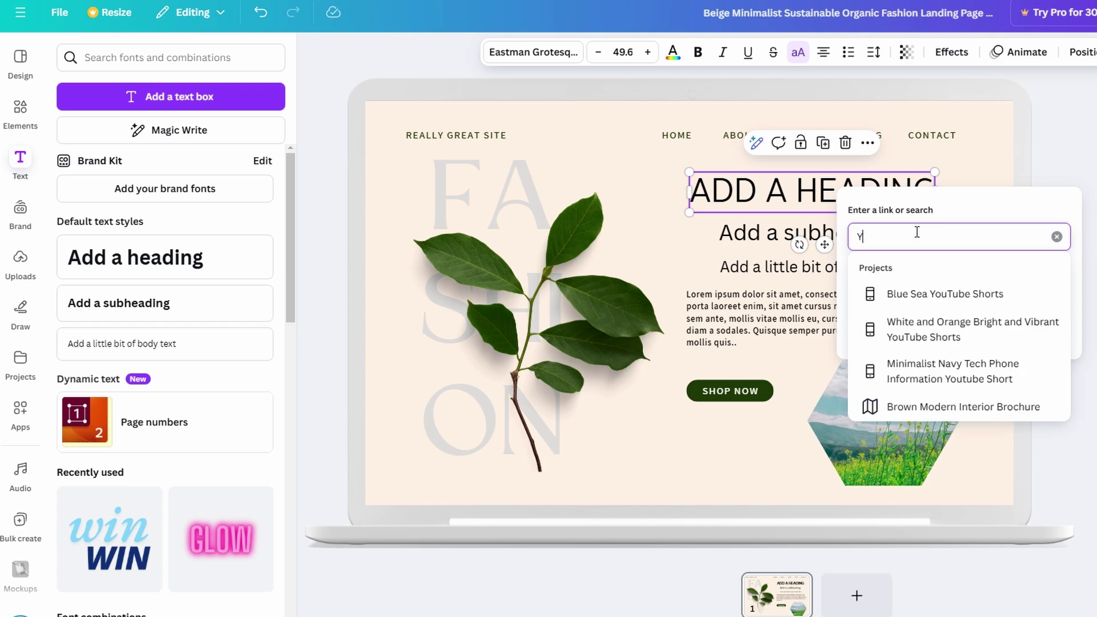
type("out")
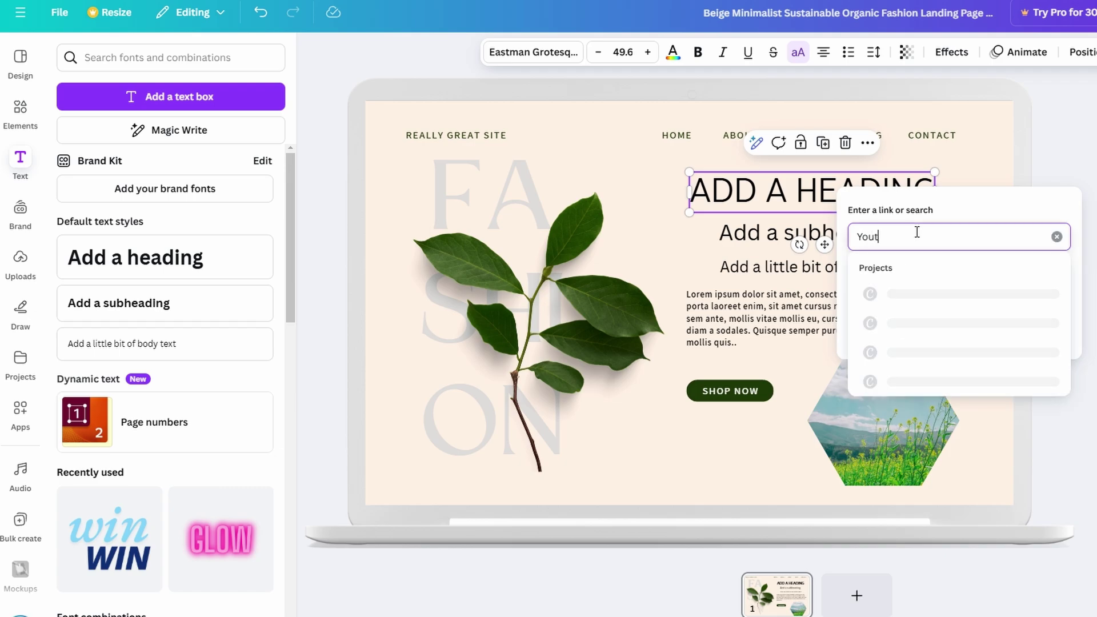
type("ube")
type(".com")
key("Return")
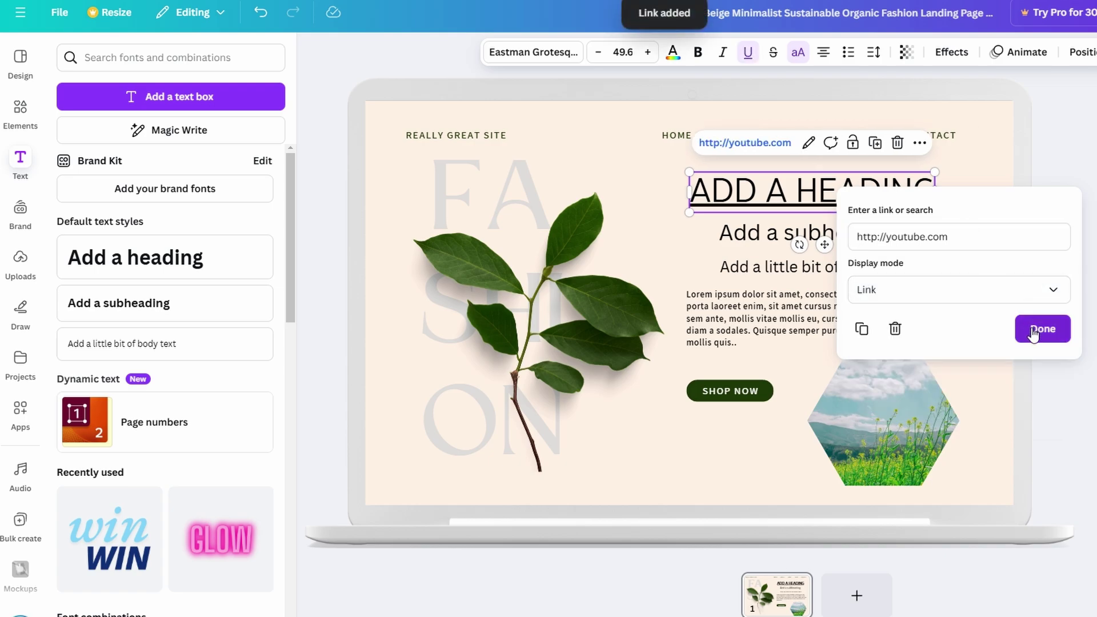
left_click(1032, 330)
left_click(967, 229)
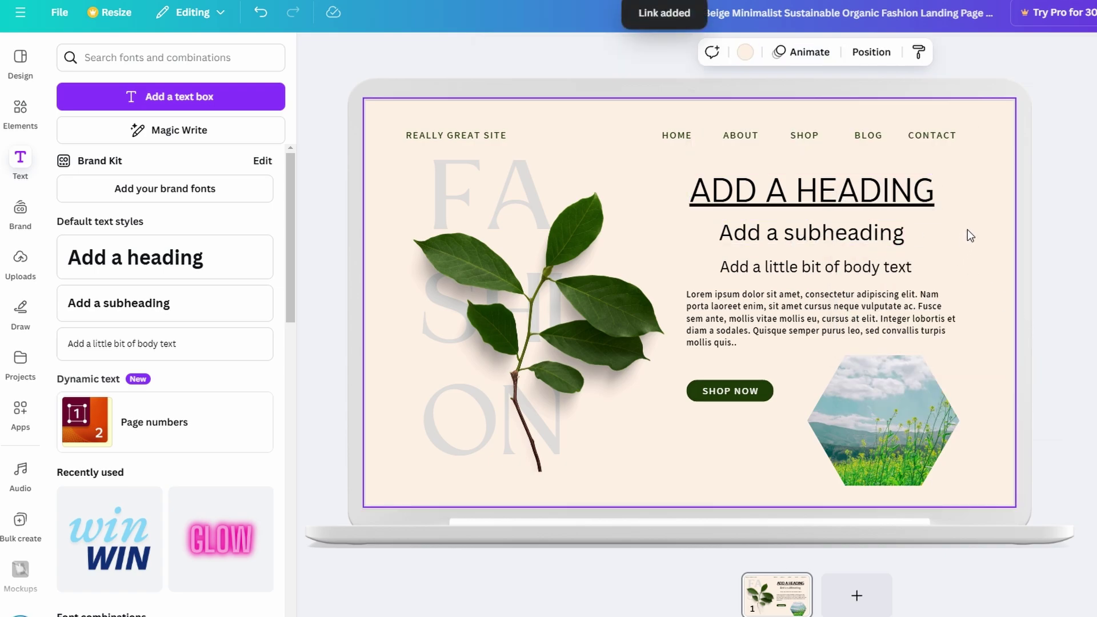
left_click(863, 202)
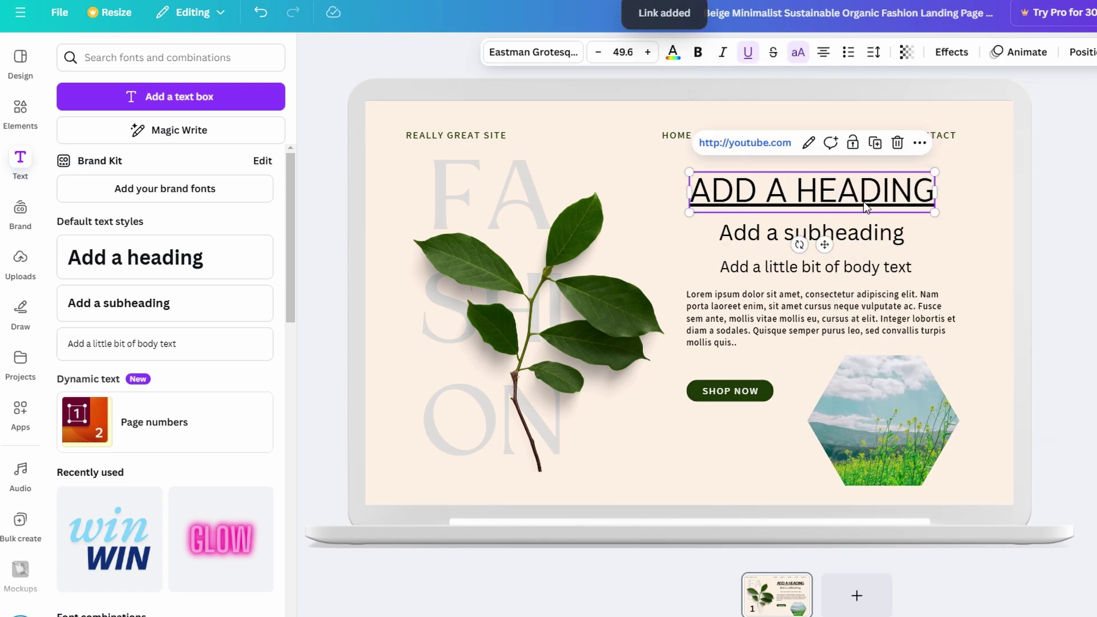
- Turn off the underline on the linked heading and reselect it
left_click(748, 52)
left_click(1067, 249)
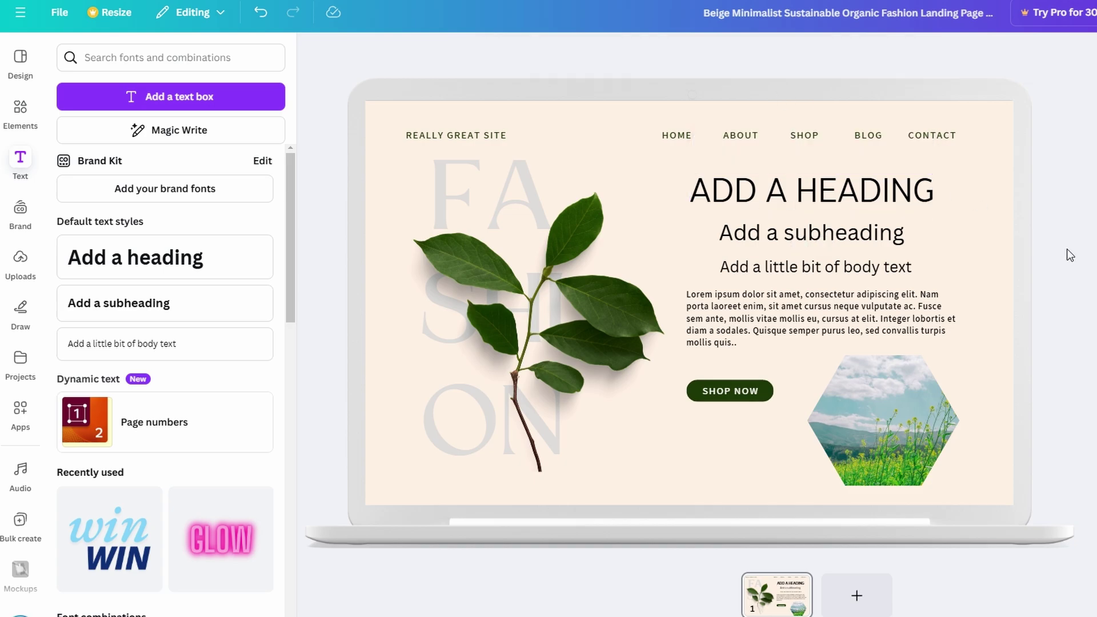
left_click(865, 200)
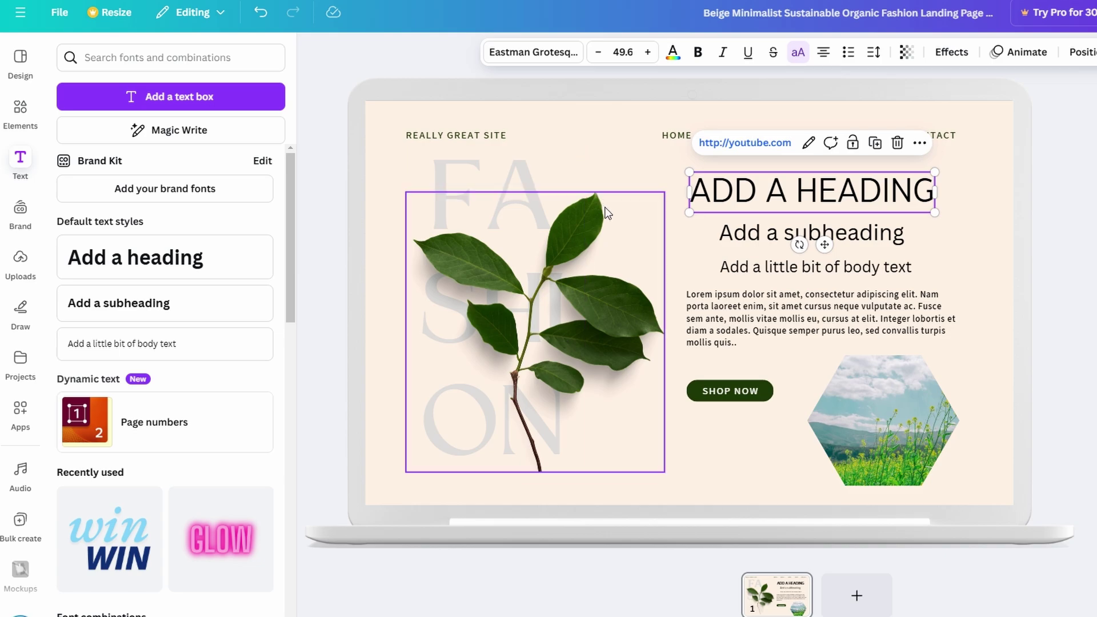
- Link the SHOP NOW button to youtube.com via its ••• menu
left_click(709, 382)
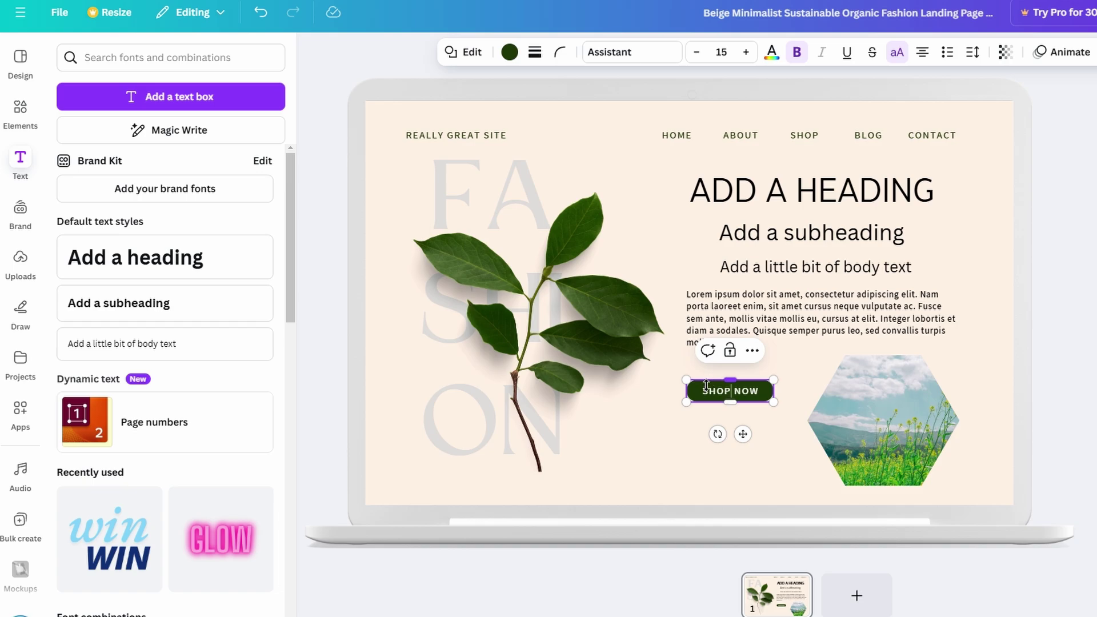
left_click(751, 351)
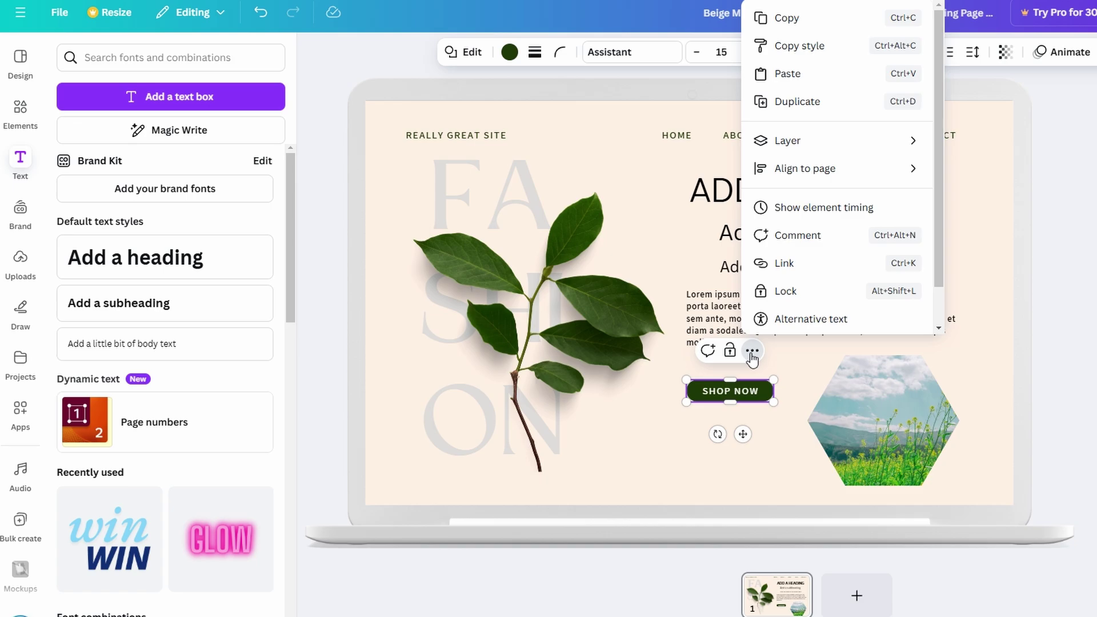
left_click(783, 263)
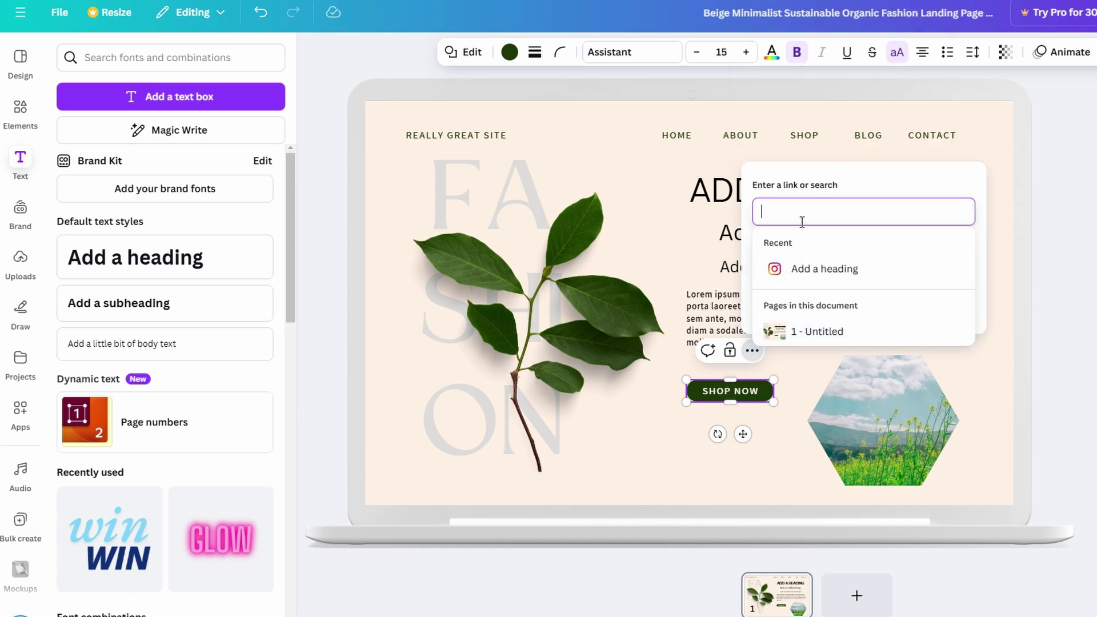
type("you")
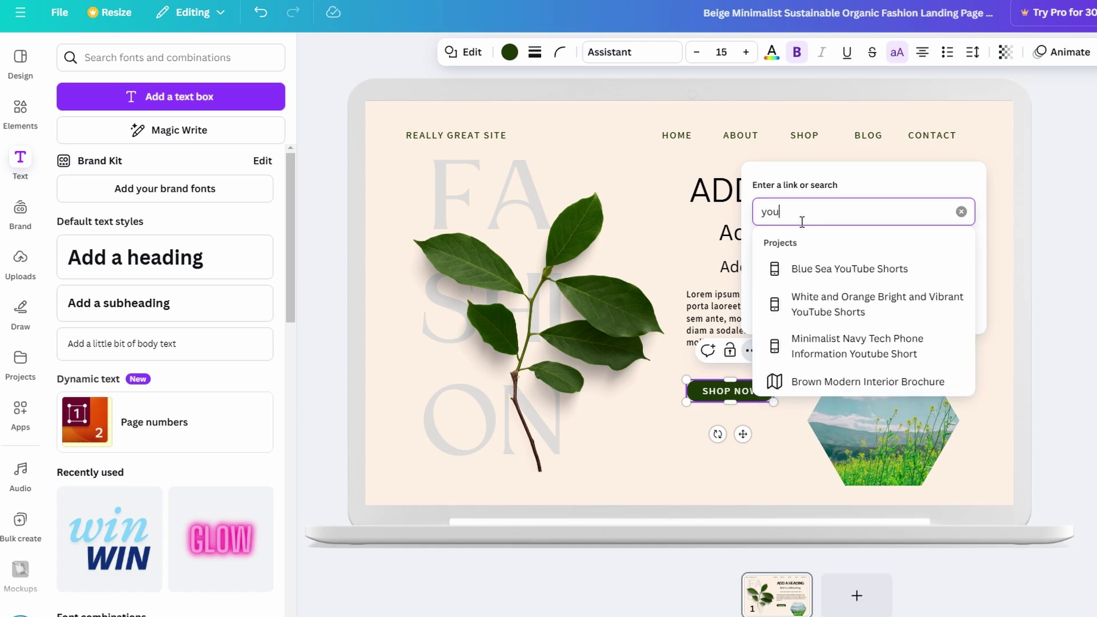
type("tube")
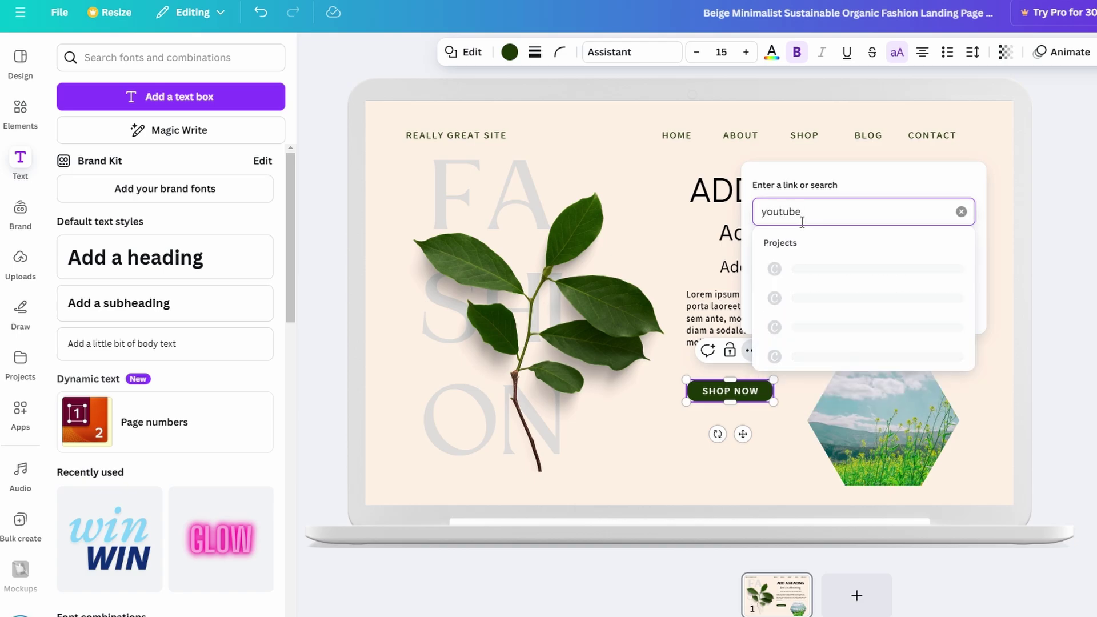
type(".com")
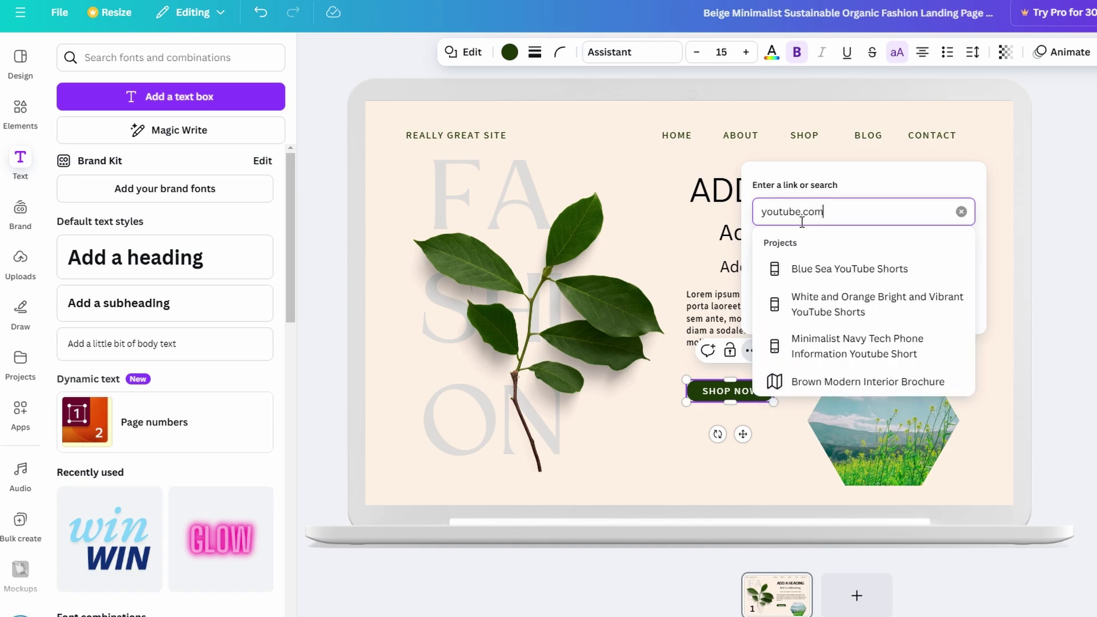
key("Return")
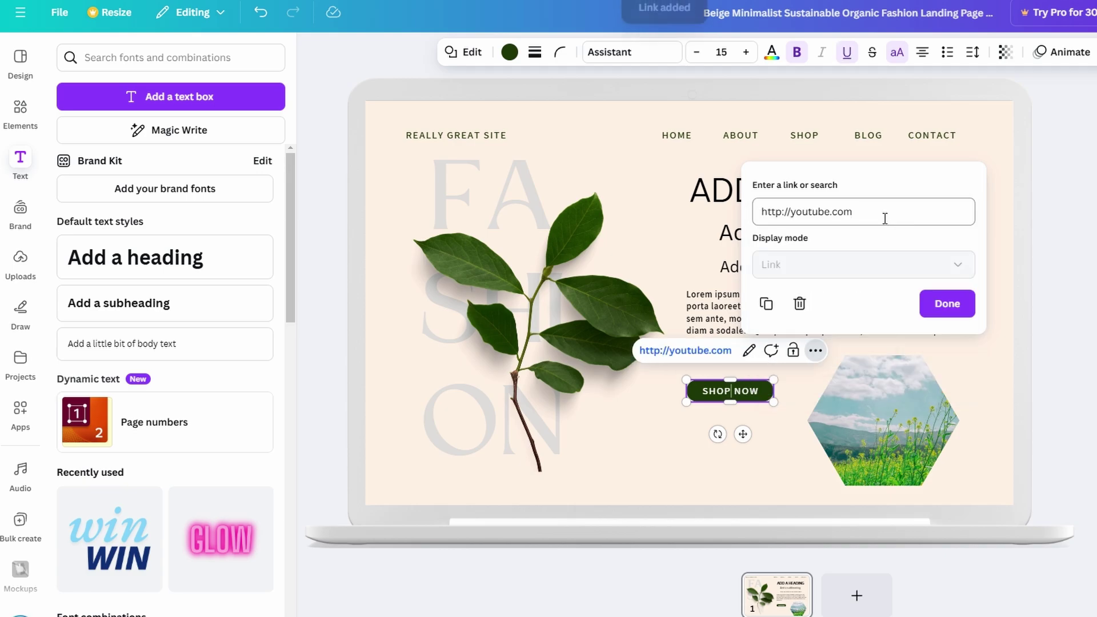
left_click(952, 305)
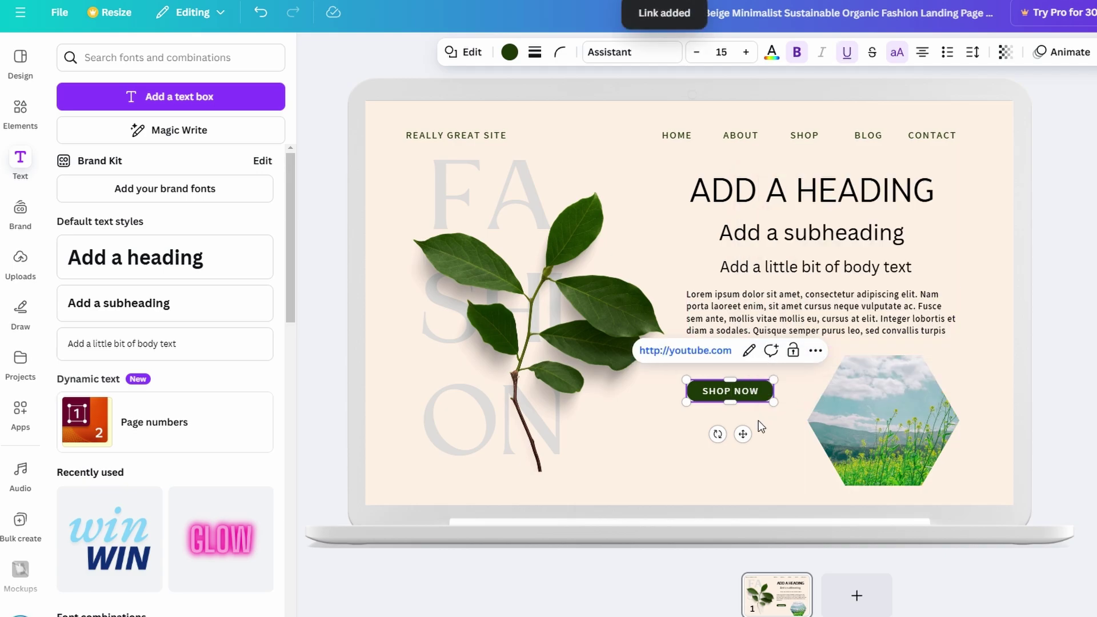
left_click(708, 407)
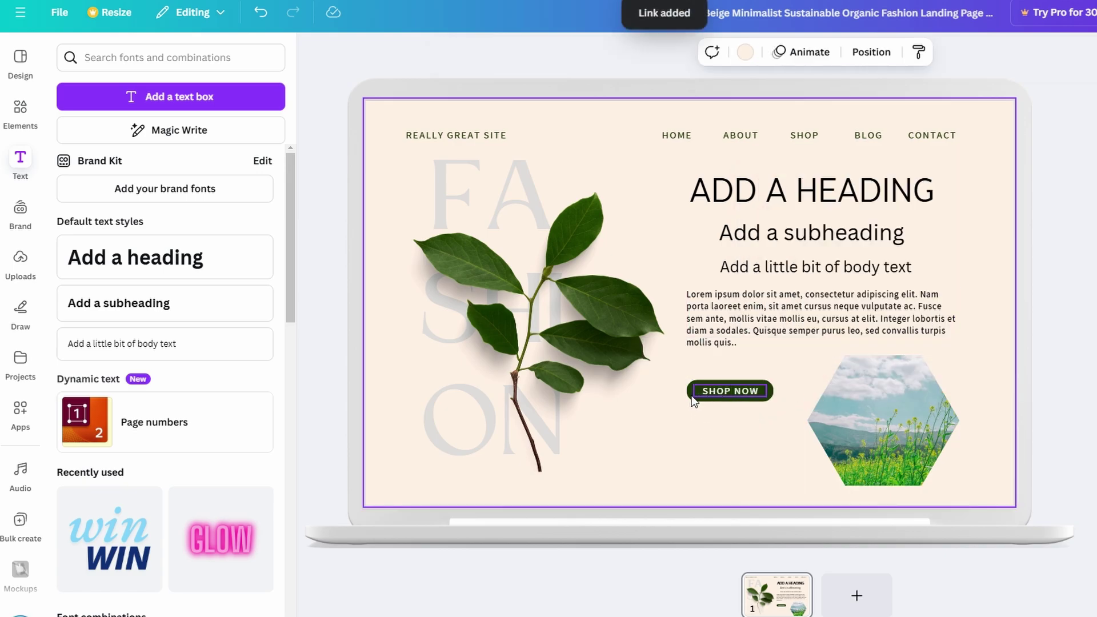
- Select the SHOP NOW button and its text, then deselect them
left_click(694, 395)
left_click(704, 392)
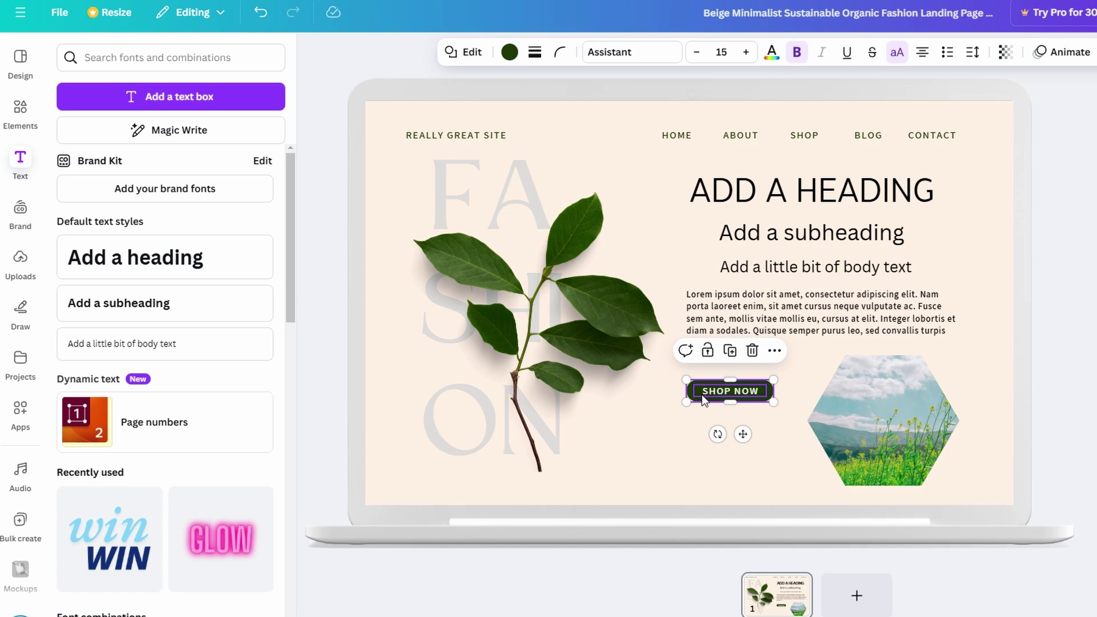
left_click(702, 394)
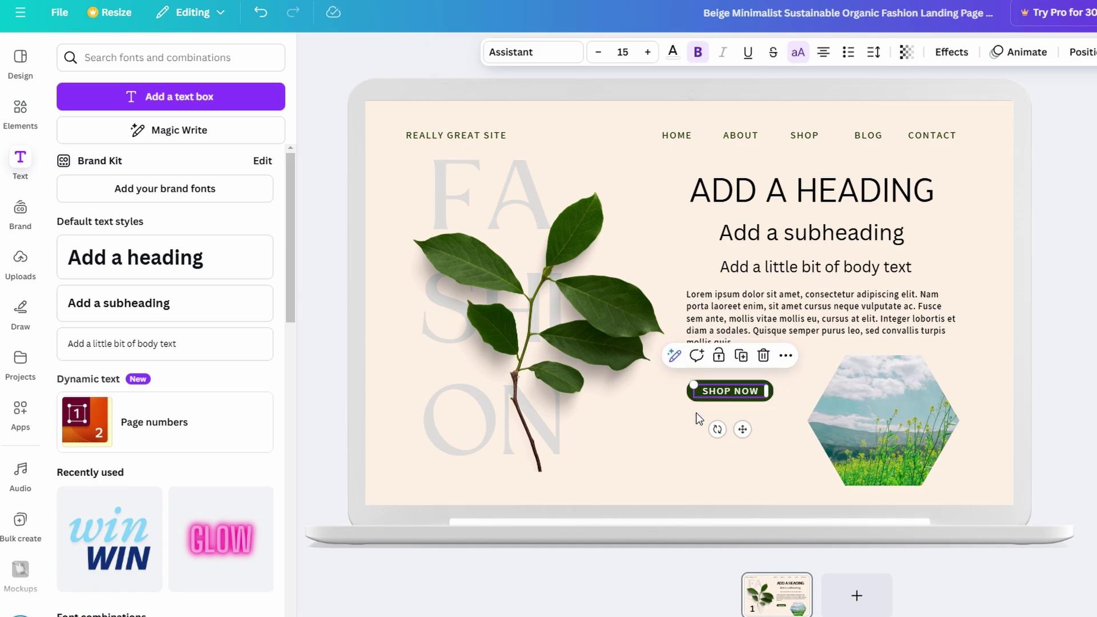
left_click(696, 414)
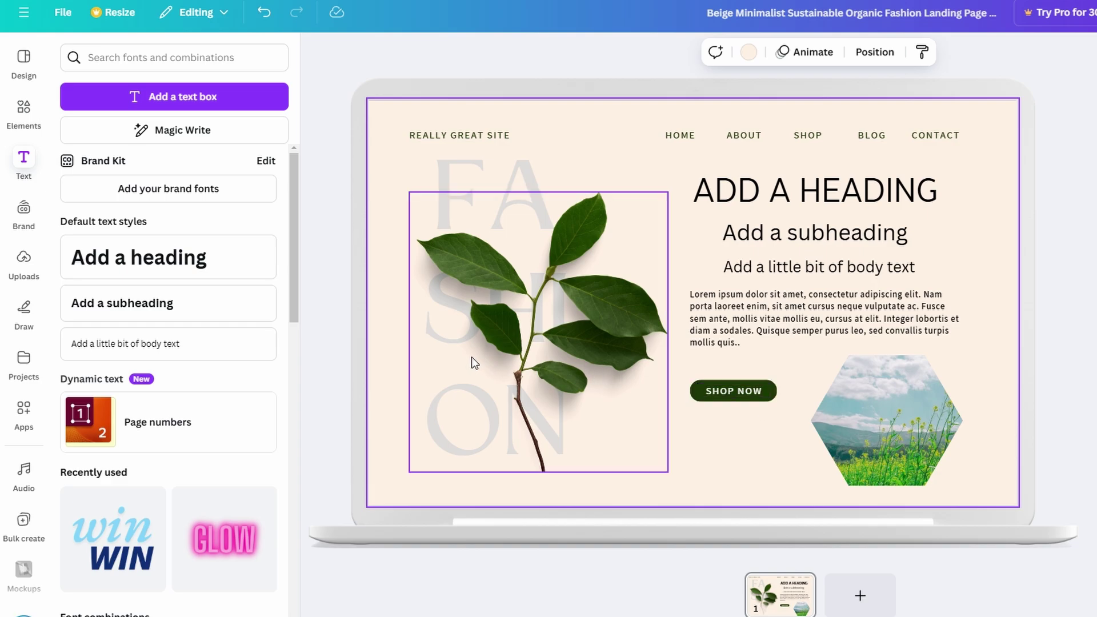
- Return the Elements panel from Frames to the main elements collection
left_click(26, 109)
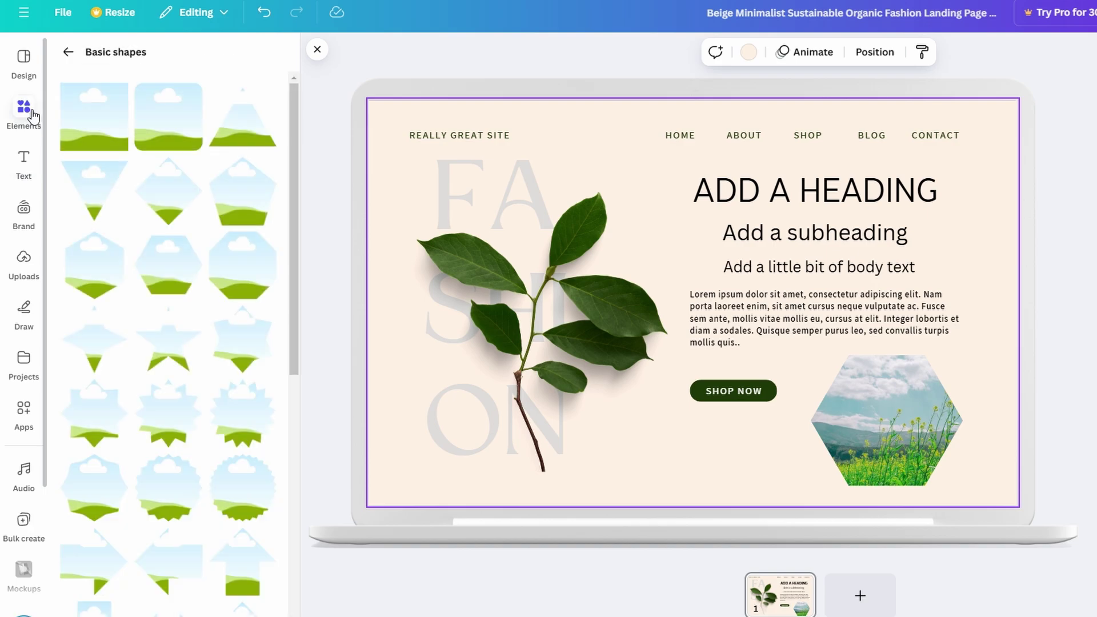
left_click(68, 52)
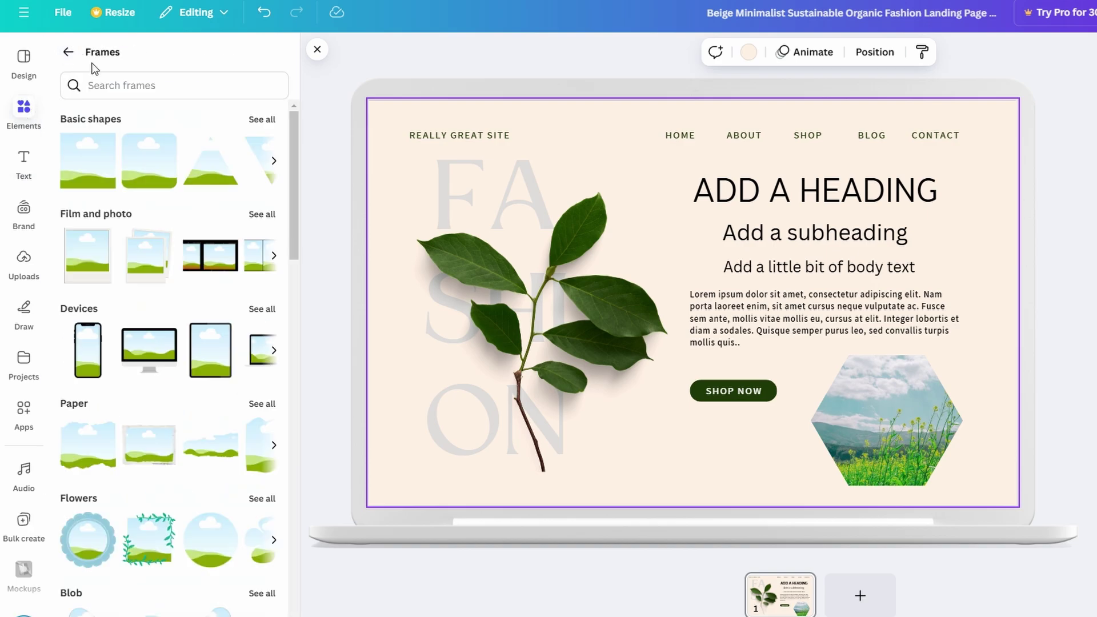
left_click(69, 52)
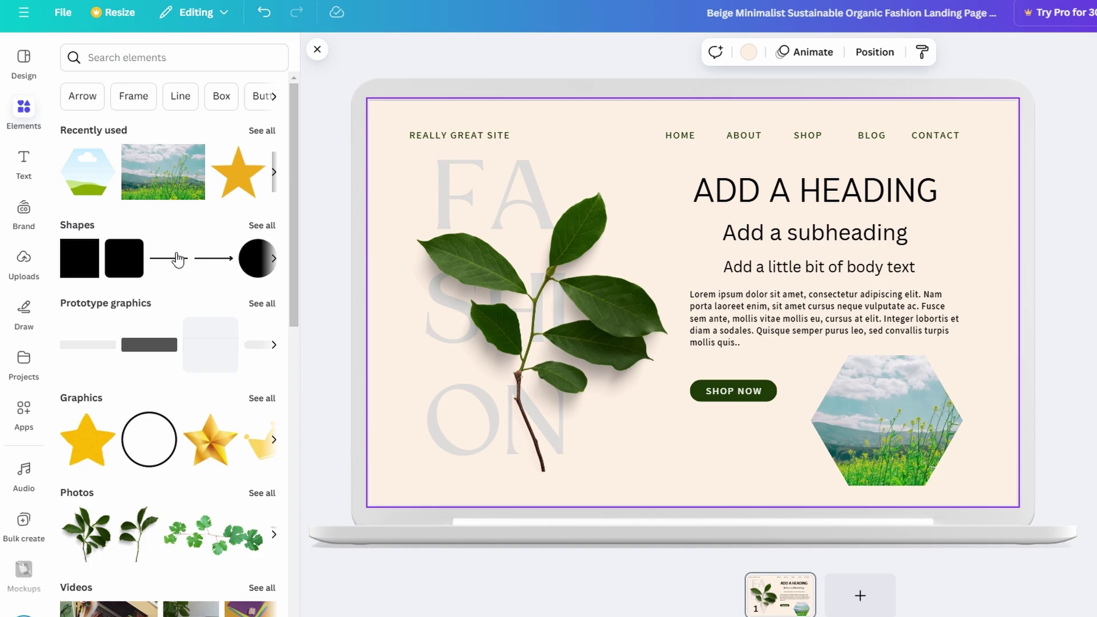
- Delete the meadow photo from the hexagon frame, then the empty frame
left_click_drag(874, 390, 869, 409)
left_click(904, 345)
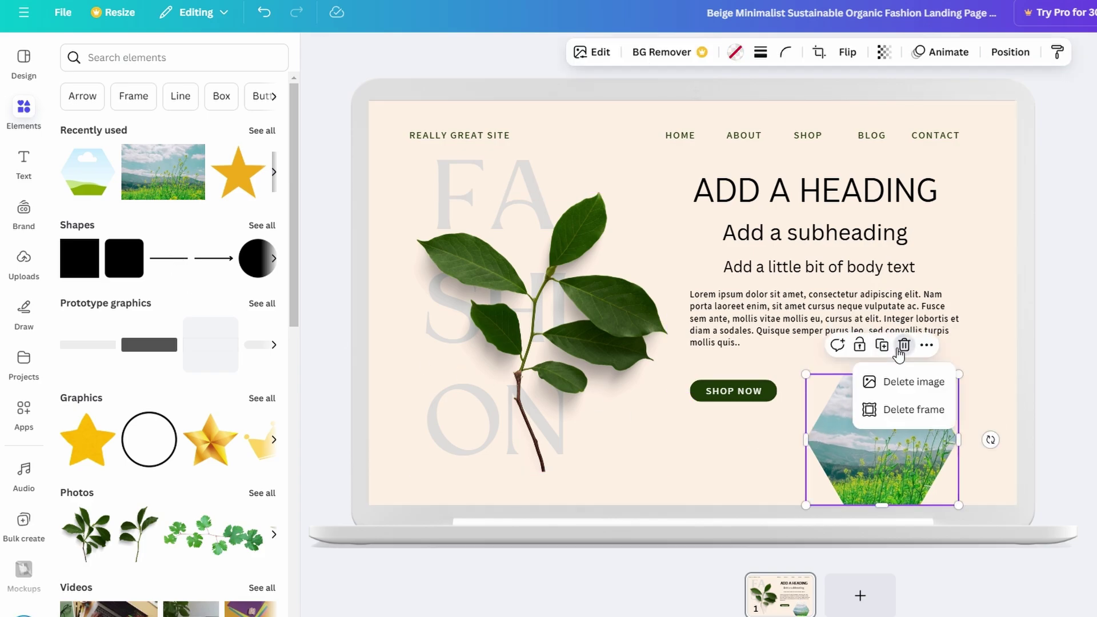
left_click(895, 381)
left_click(904, 345)
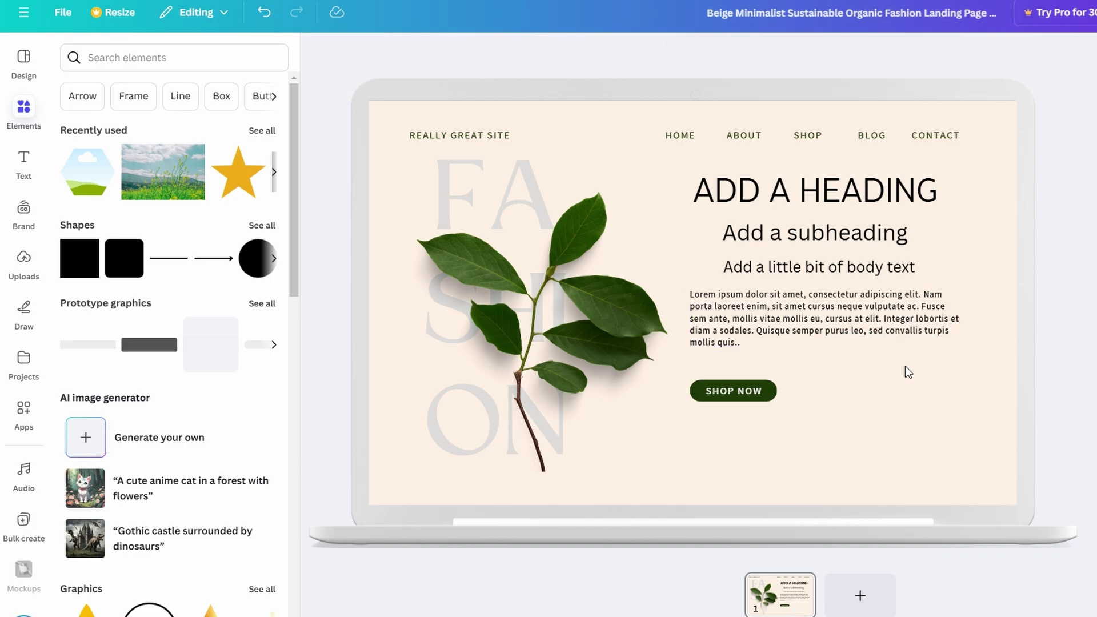
- Add a line below the body text, lengthen it rightward, and set its weight to 1
left_click(171, 258)
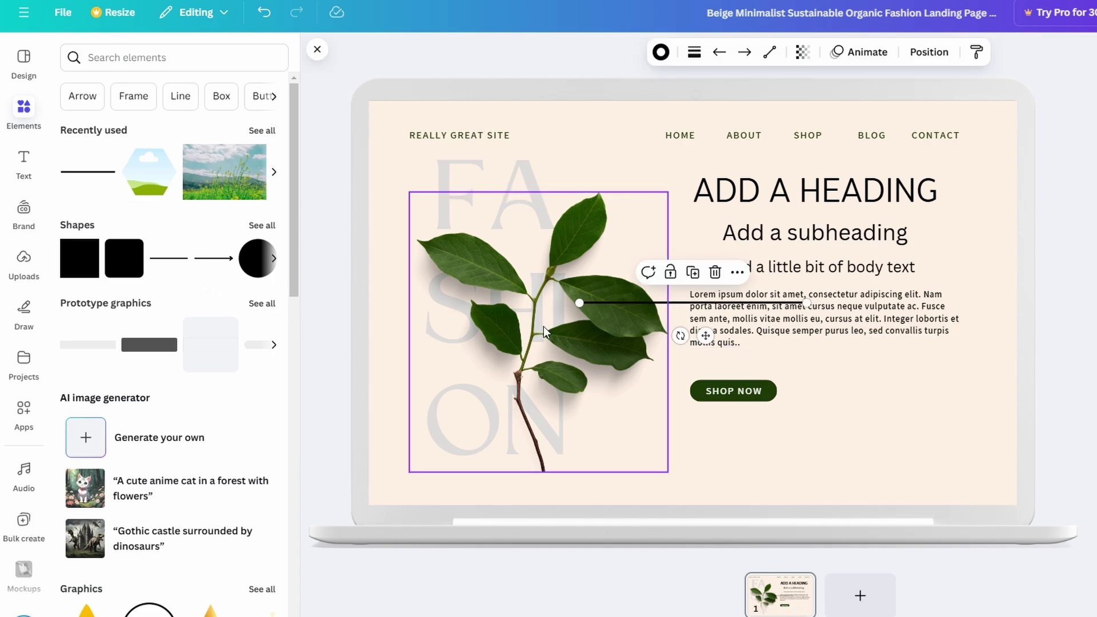
left_click_drag(704, 335, 815, 401)
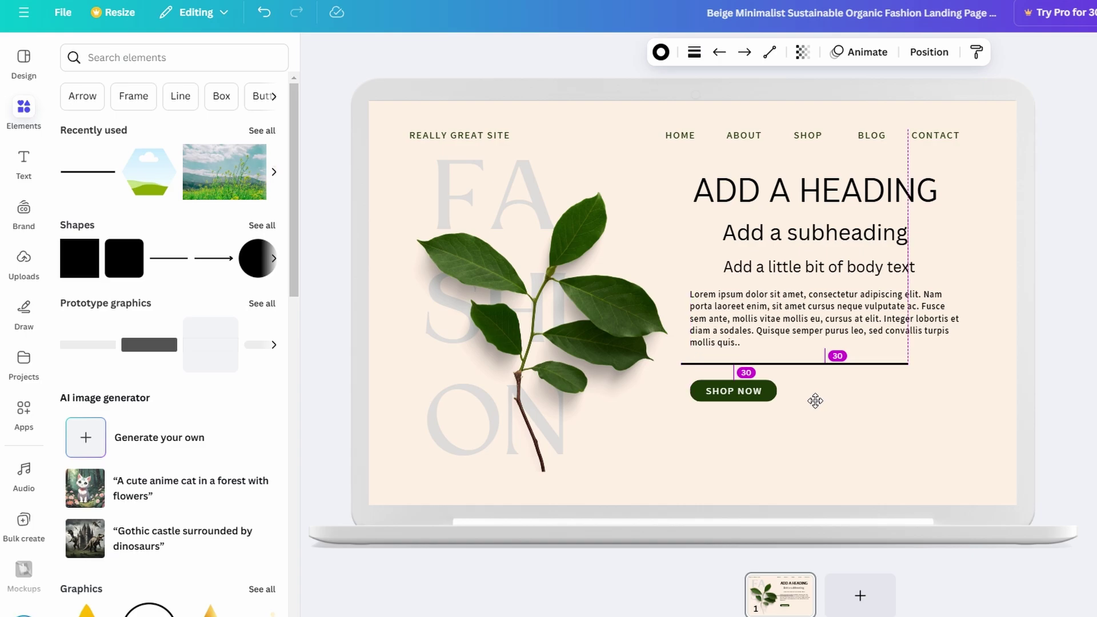
left_click_drag(906, 363, 973, 363)
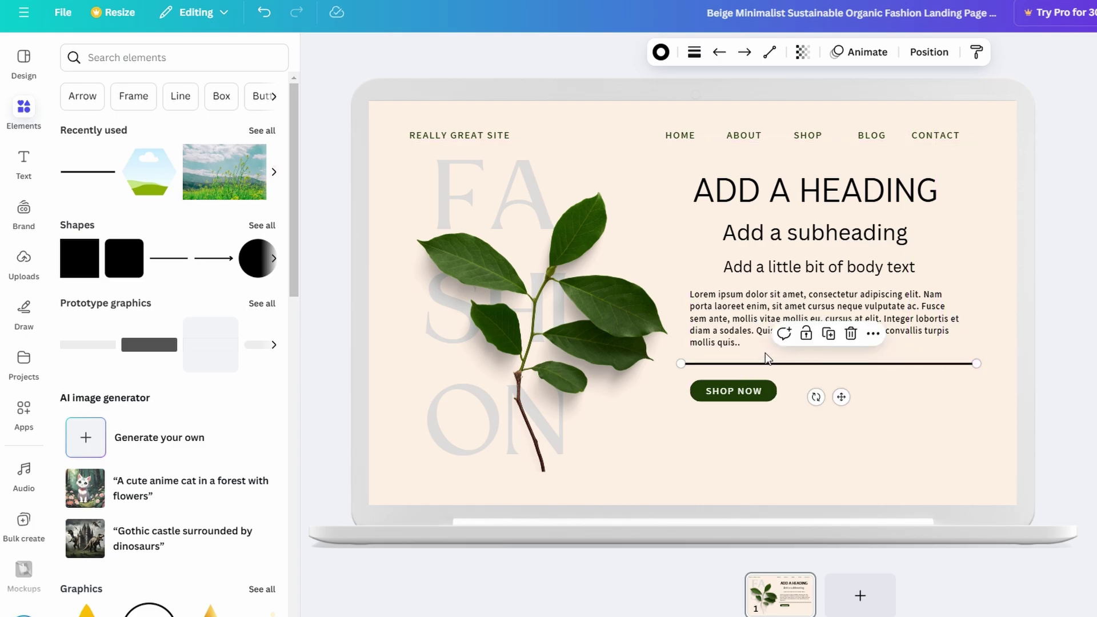
left_click(694, 52)
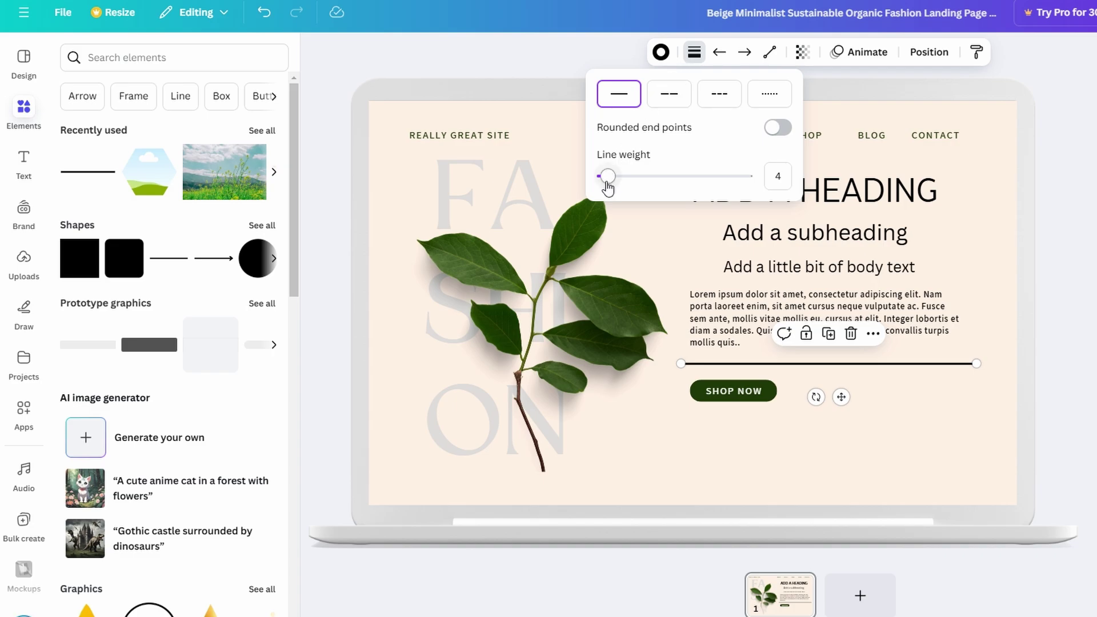
left_click_drag(607, 182, 604, 192)
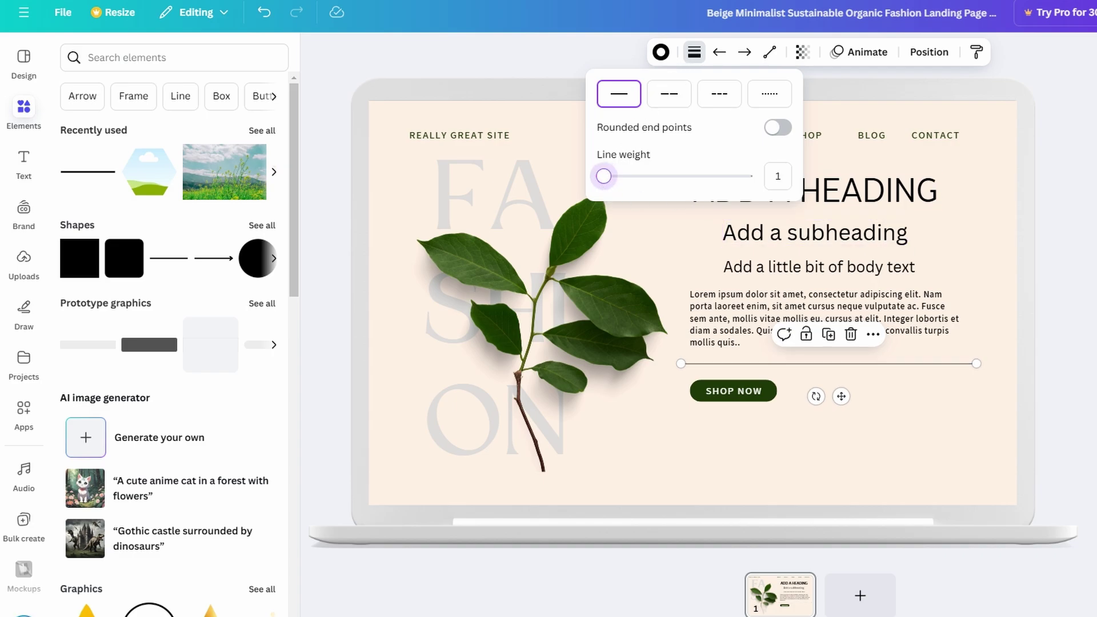
key("Escape")
key("Escape")
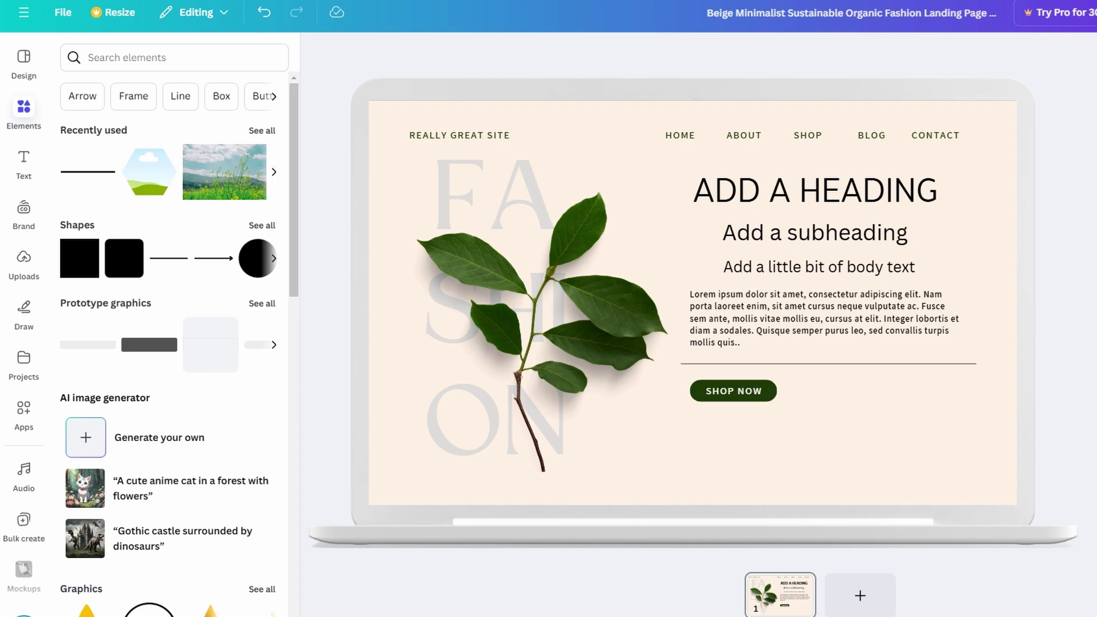
left_click(776, 402)
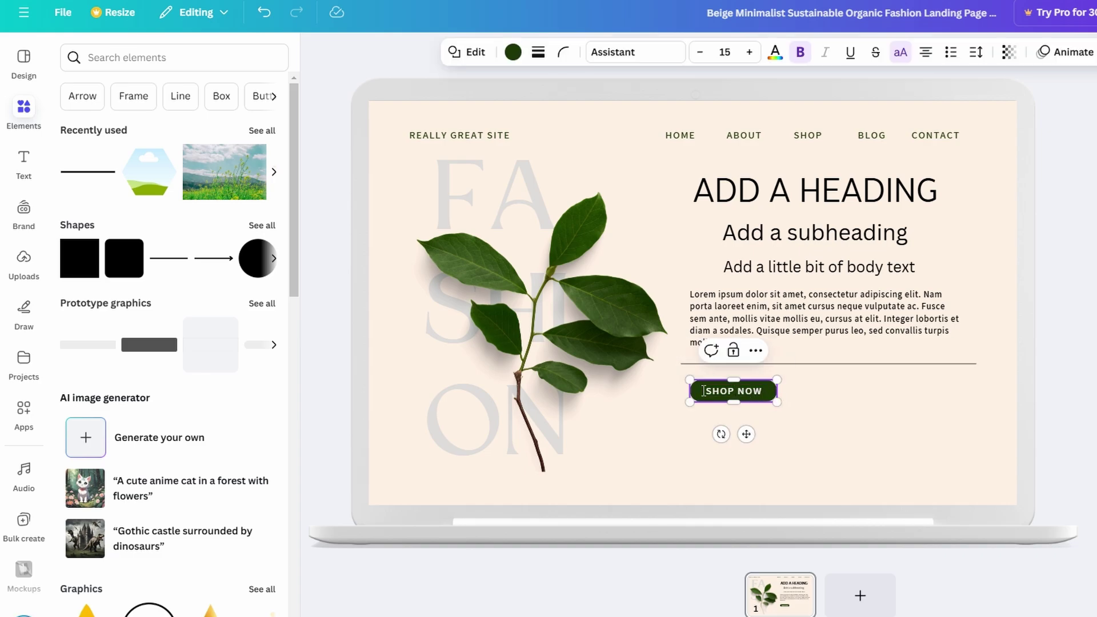
left_click(776, 411)
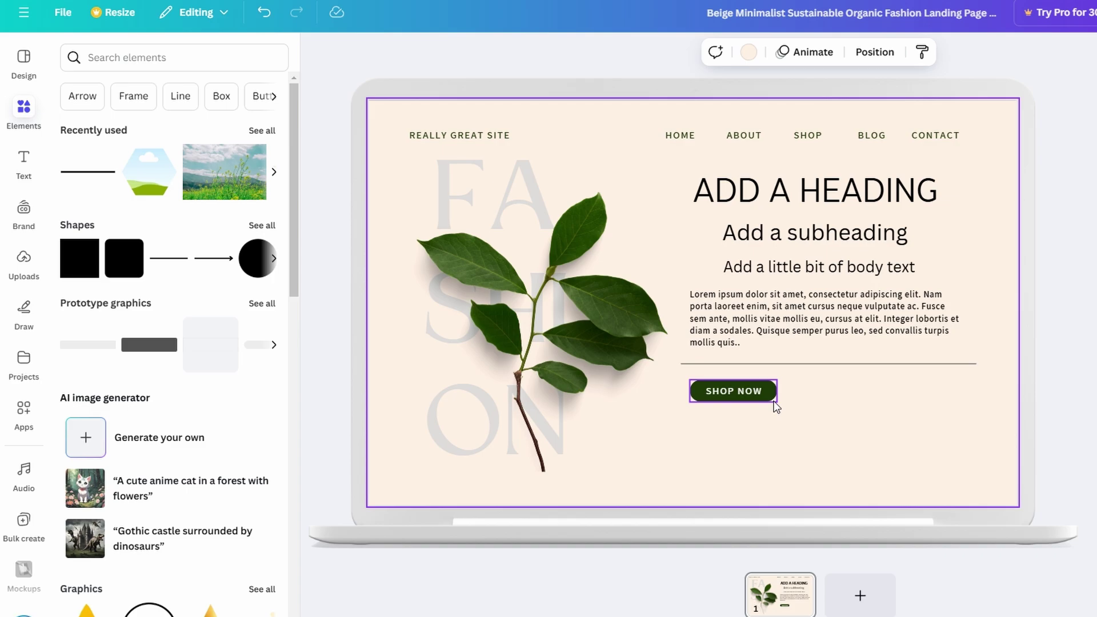
left_click(774, 405)
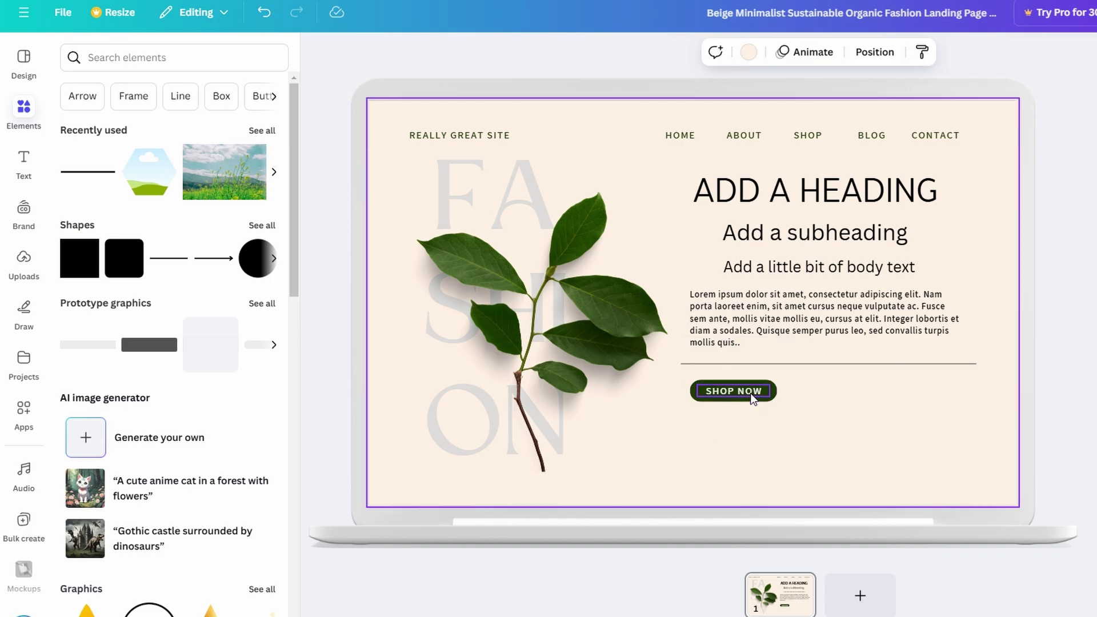
left_click_drag(756, 394, 786, 400)
key("ctrl+z")
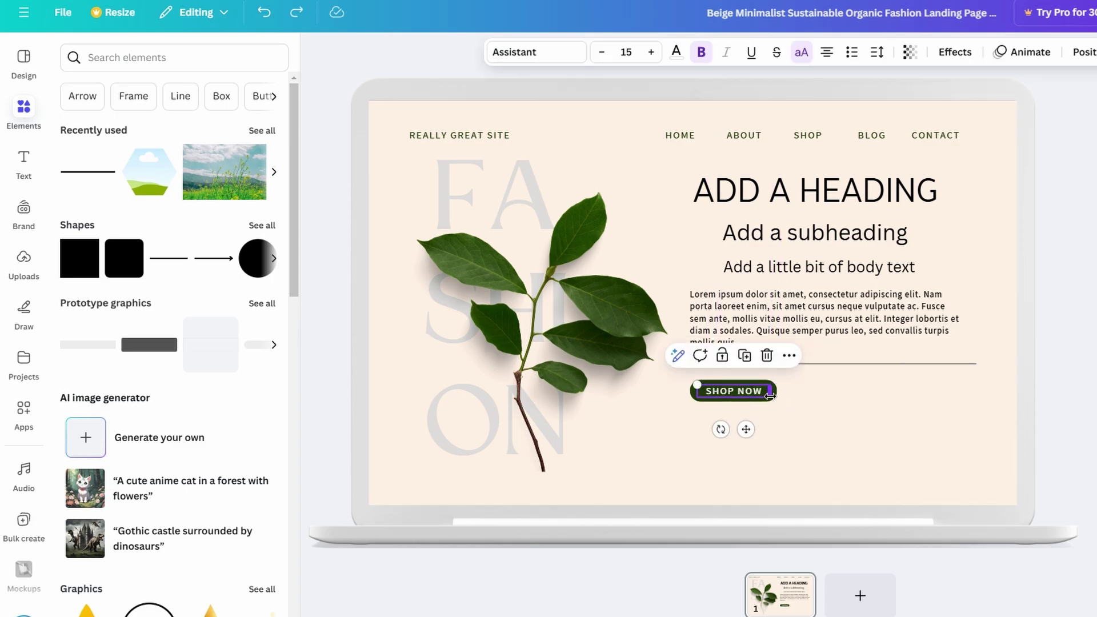
left_click(787, 403)
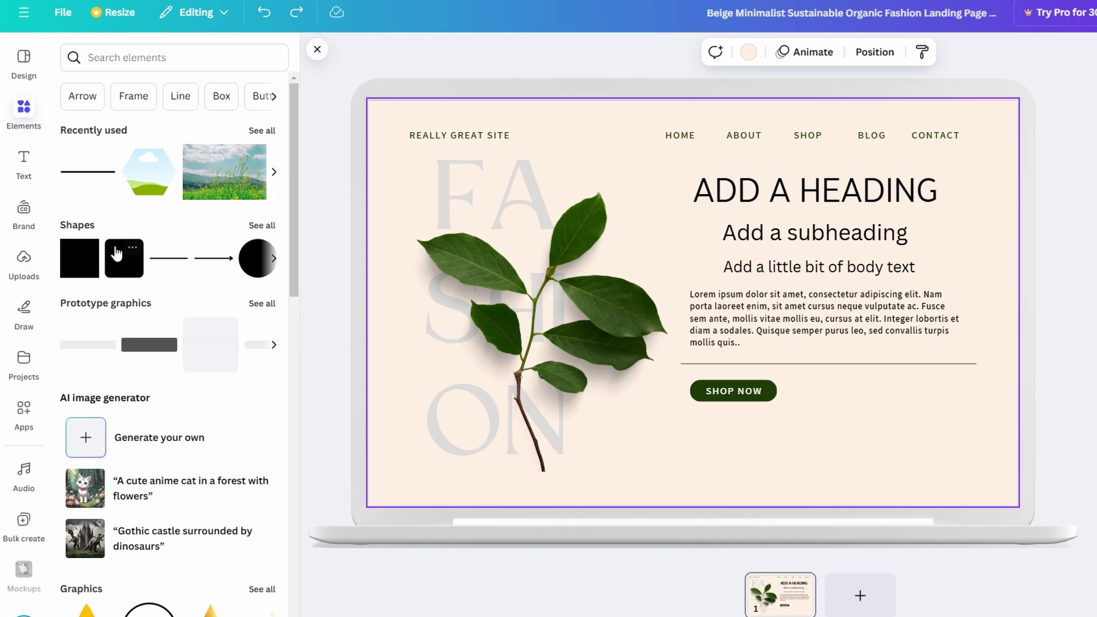
- Add a rounded square below SHOP NOW and reduce its corner rounding
left_click(258, 227)
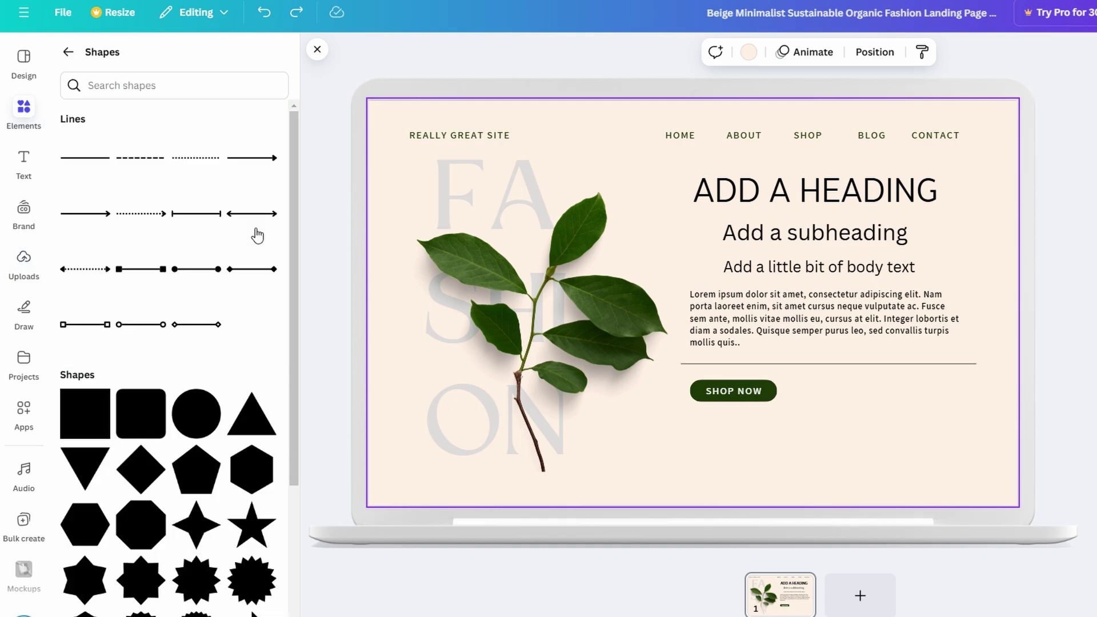
scroll(257, 233, "down", 3)
mouse_move(141, 412)
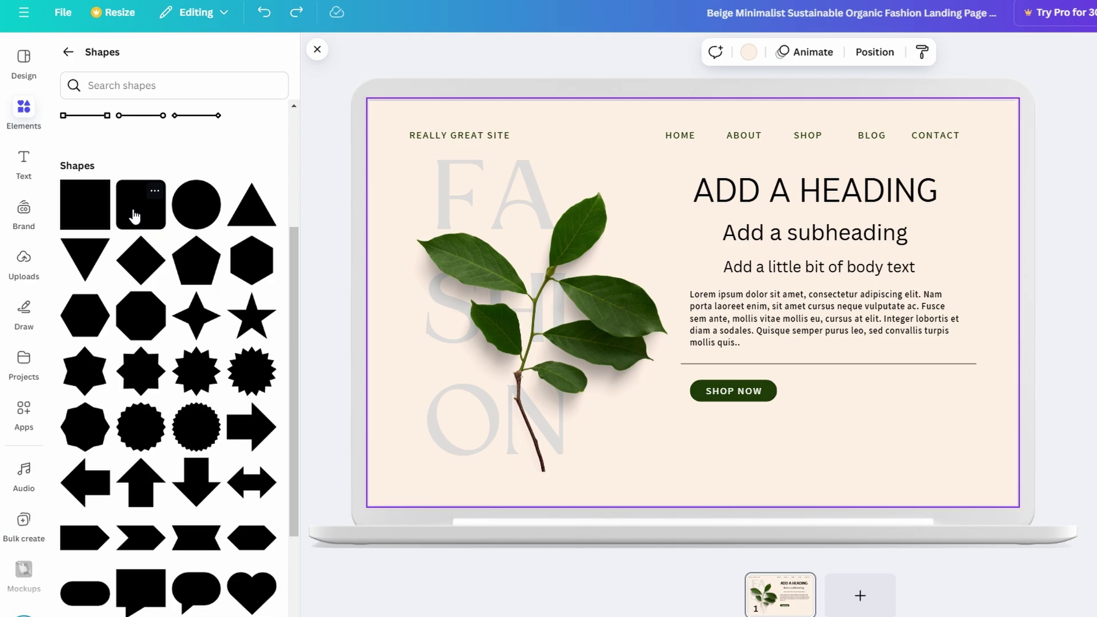
left_click(134, 215)
mouse_move(681, 285)
left_mouse_down()
mouse_move(824, 383)
mouse_move(836, 427)
left_mouse_up()
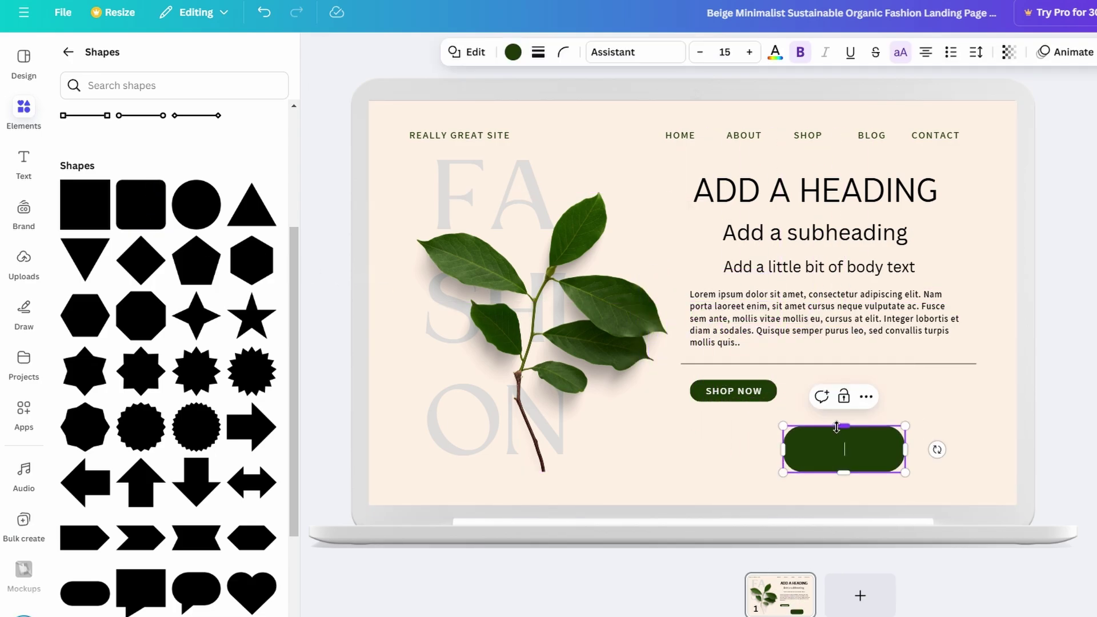
left_click(563, 51)
left_click_drag(566, 108, 525, 109)
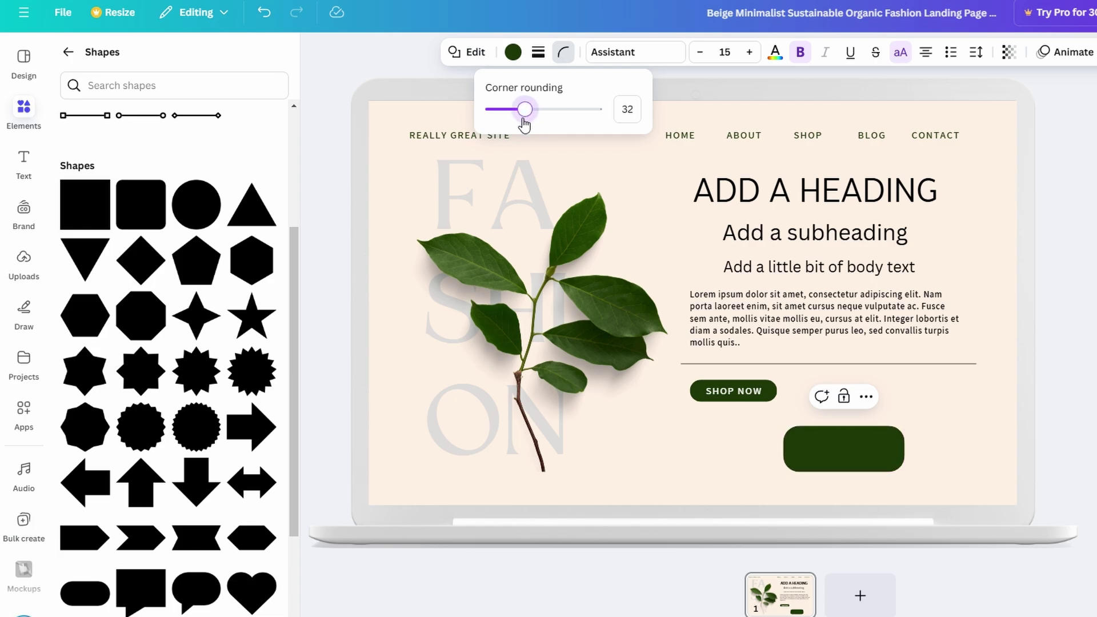
left_click(781, 449)
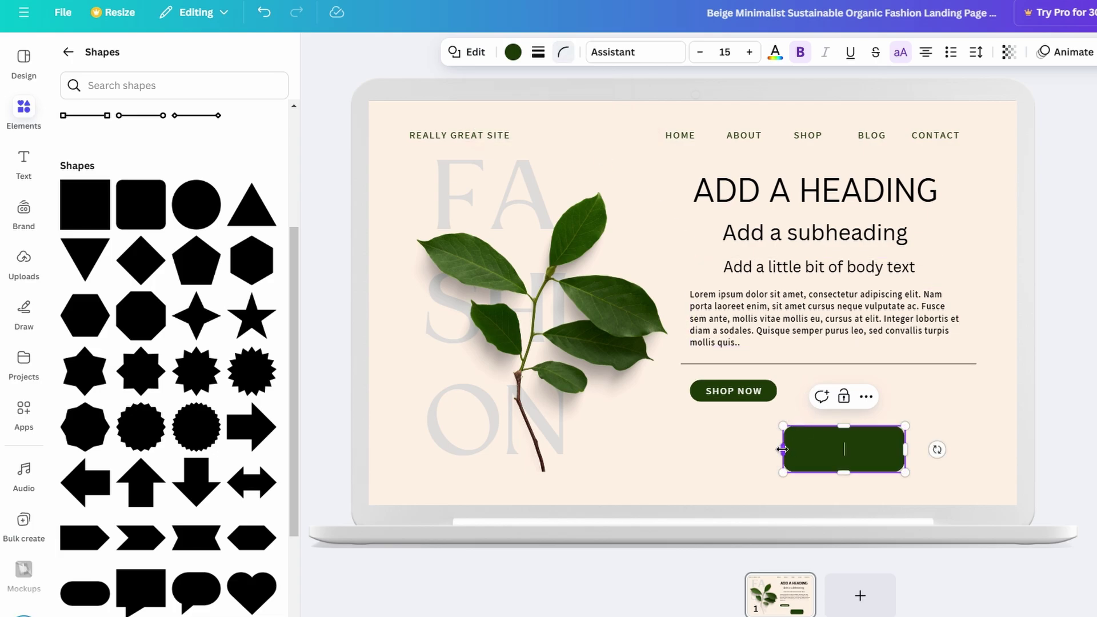
- Resize the new rounded shape and move it up toward the divider
left_click_drag(782, 449, 667, 450)
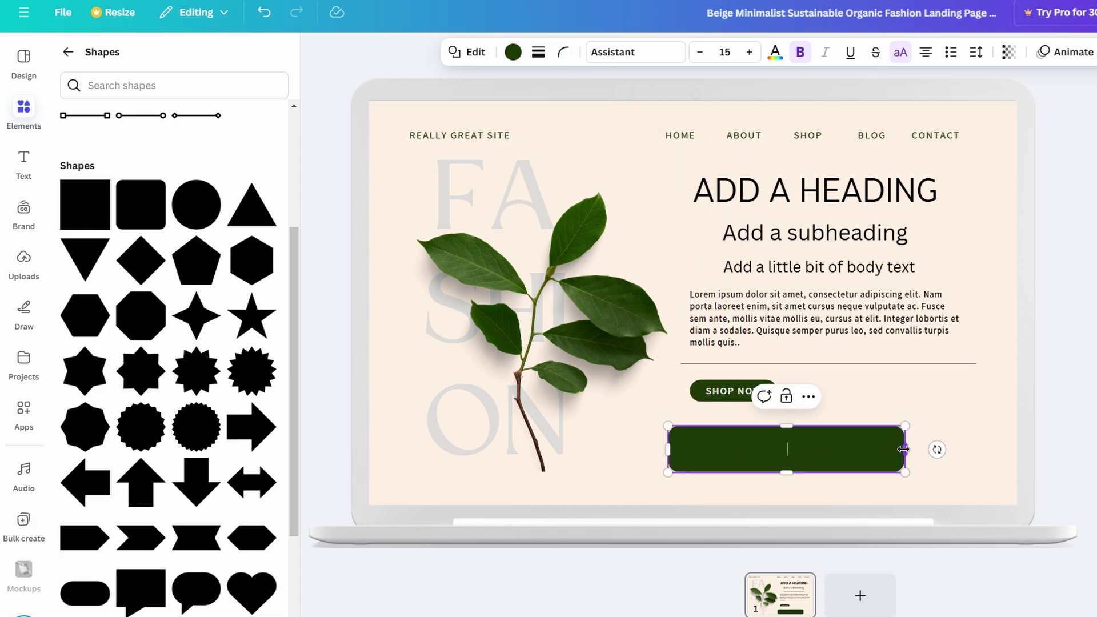
left_click_drag(904, 448, 907, 449)
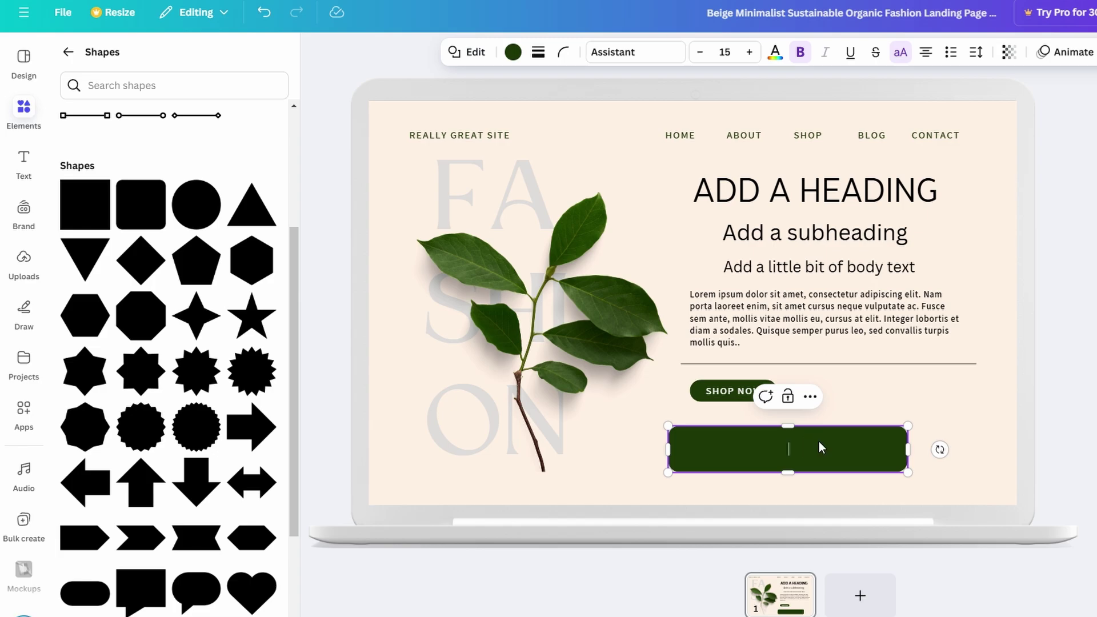
left_click_drag(668, 449, 738, 447)
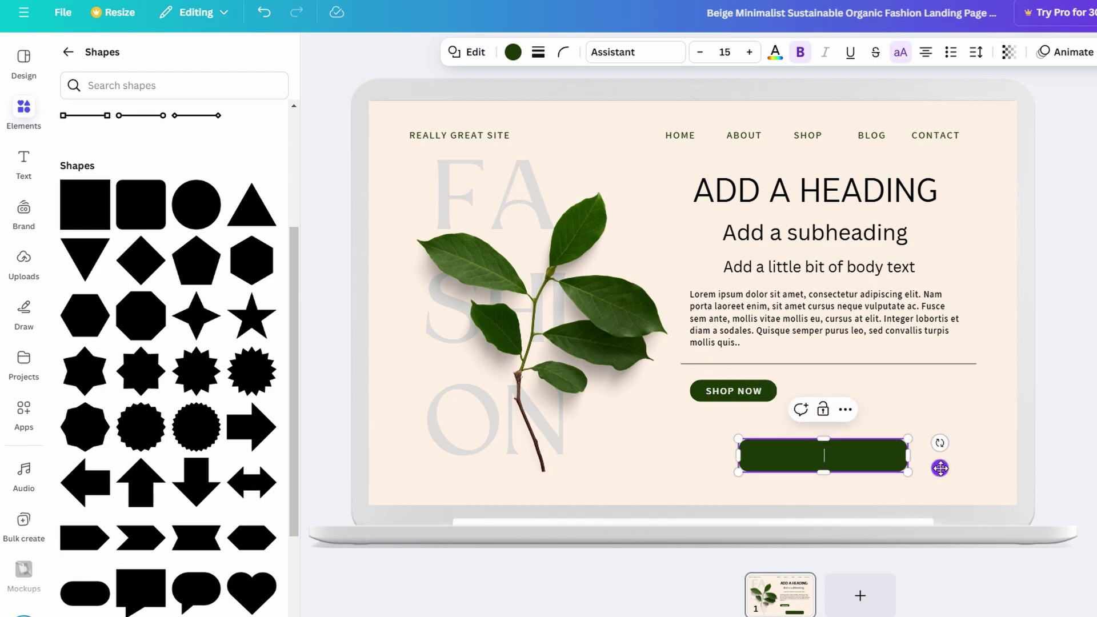
left_click_drag(940, 467, 941, 438)
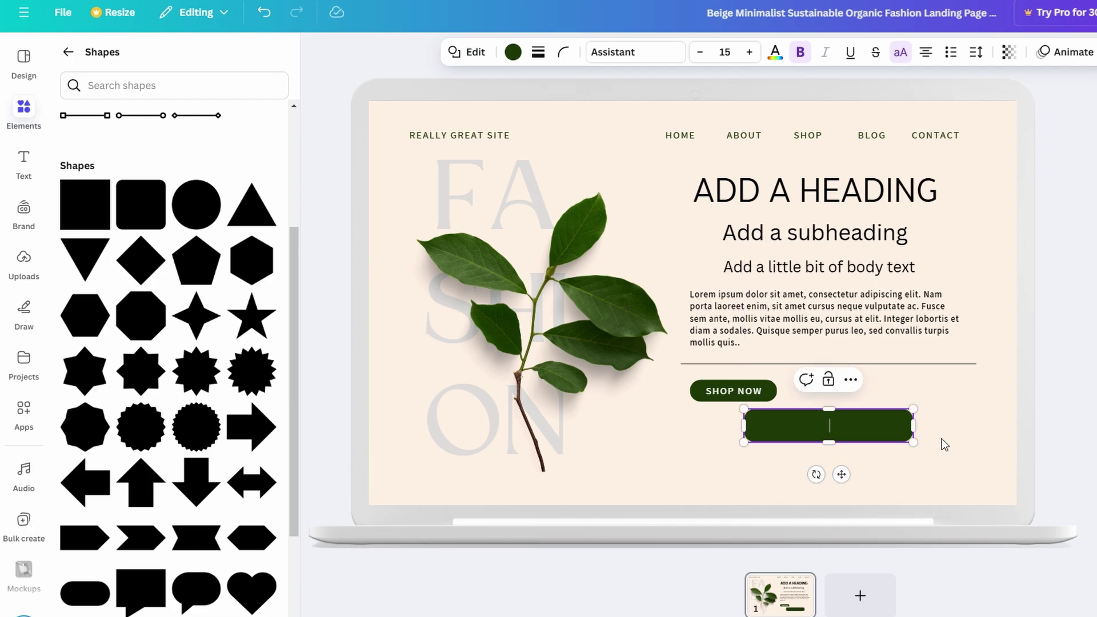
- Move and enlarge the SHOP NOW text onto the new shape, then delete the old pill
double_click(760, 395)
left_click_drag(760, 395, 853, 428)
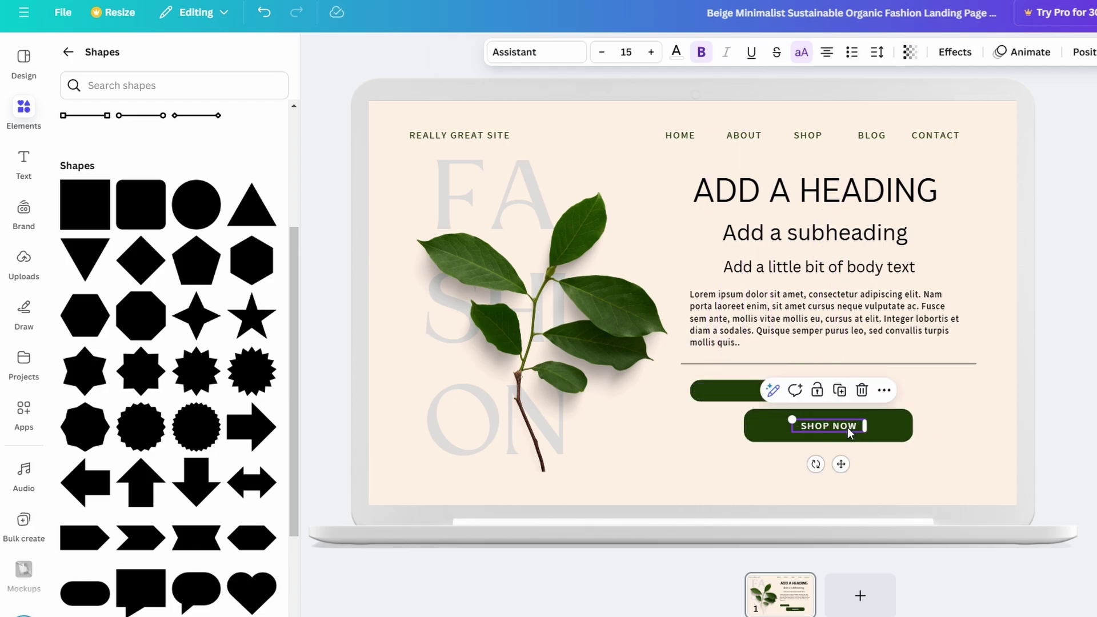
left_click_drag(790, 419, 750, 411)
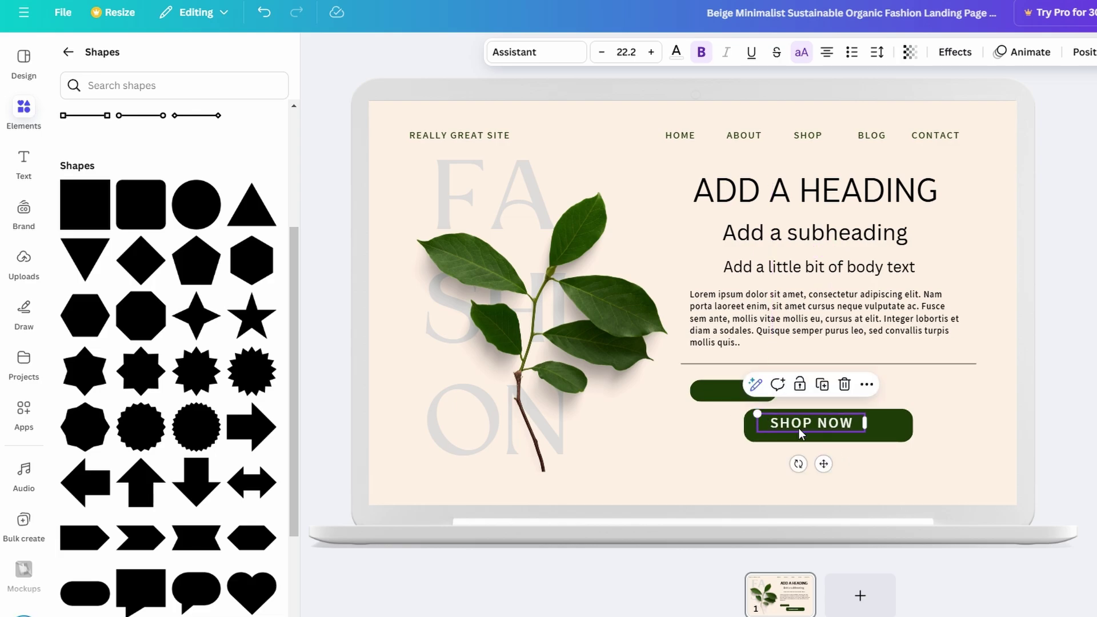
left_click_drag(814, 429, 840, 462)
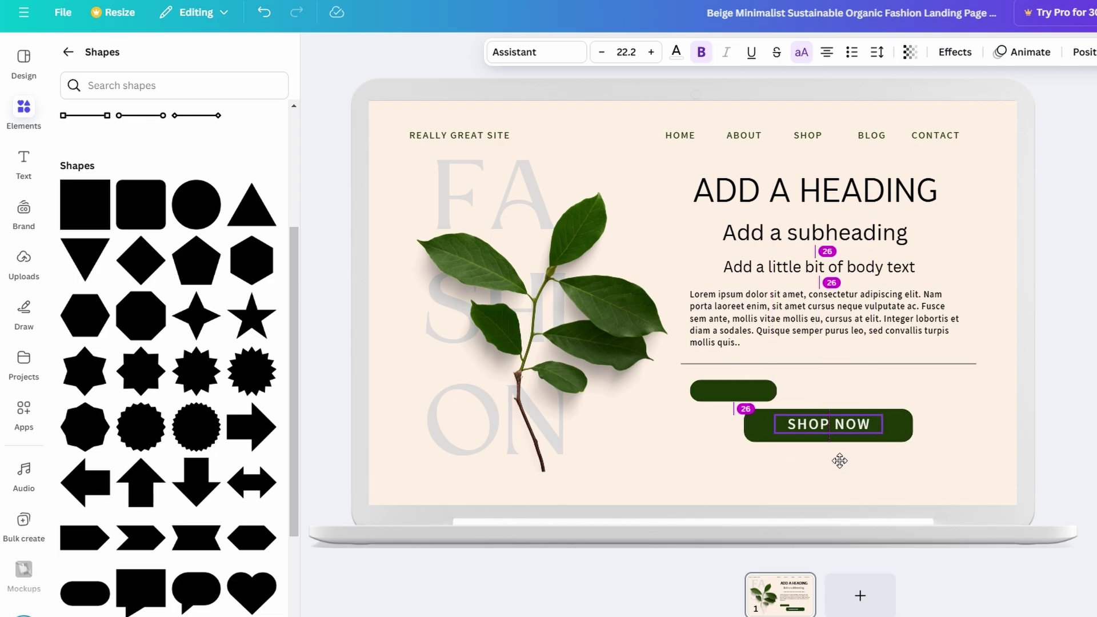
left_click(735, 392)
key("Delete")
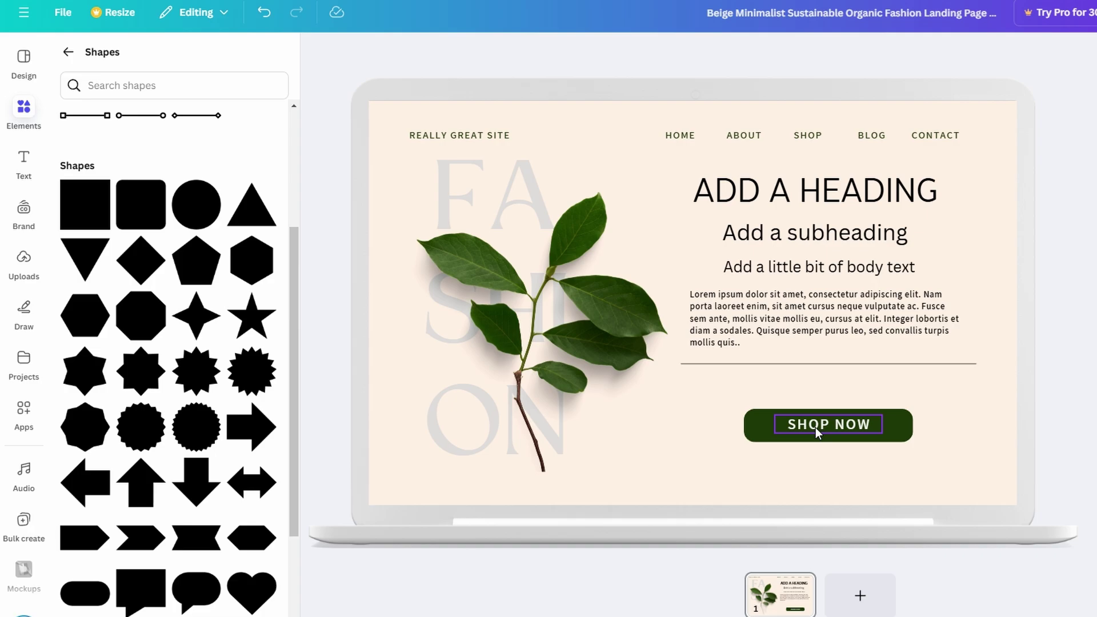
- Fine-tune the SHOP NOW text and button position beneath the divider
left_click(776, 427)
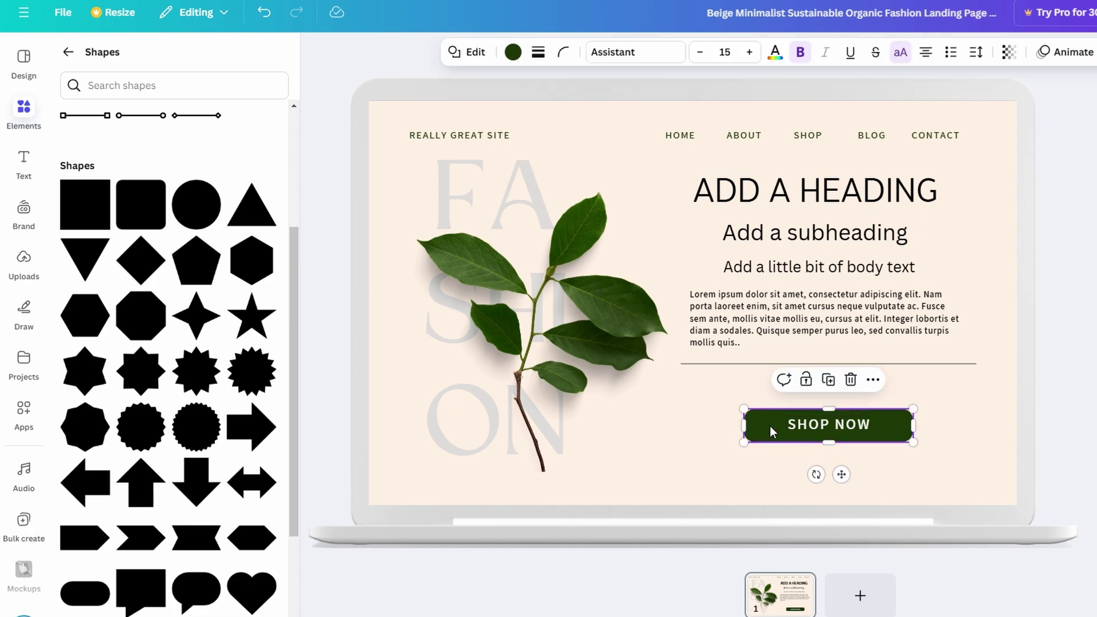
mouse_move(811, 421)
left_mouse_down()
mouse_move(830, 429)
mouse_move(832, 421)
left_mouse_up()
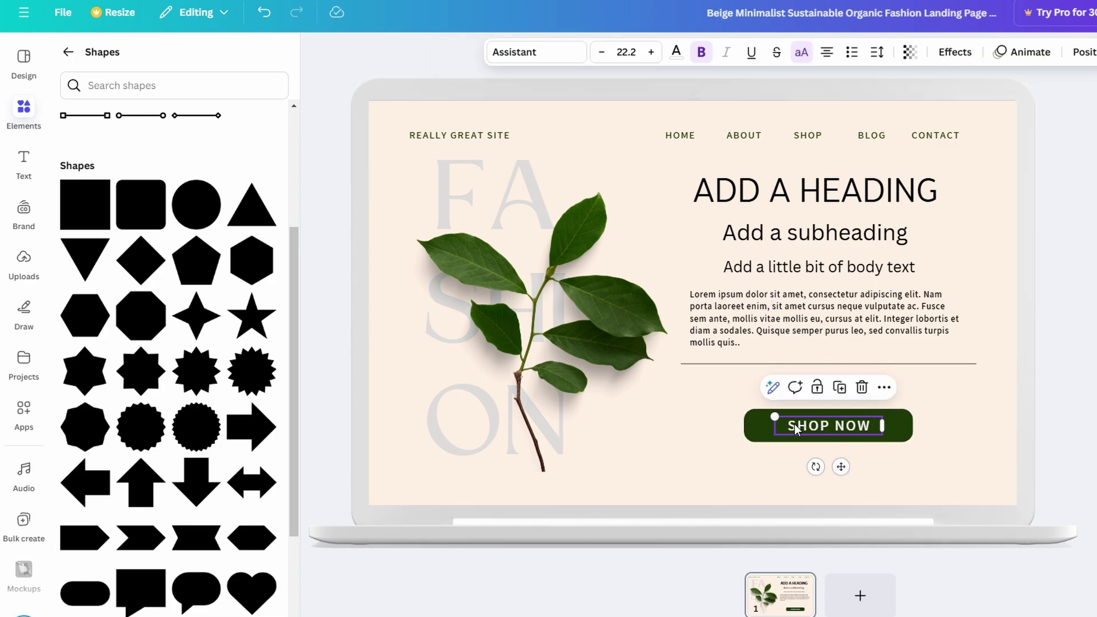
left_click(765, 428)
left_click_drag(826, 426, 816, 413)
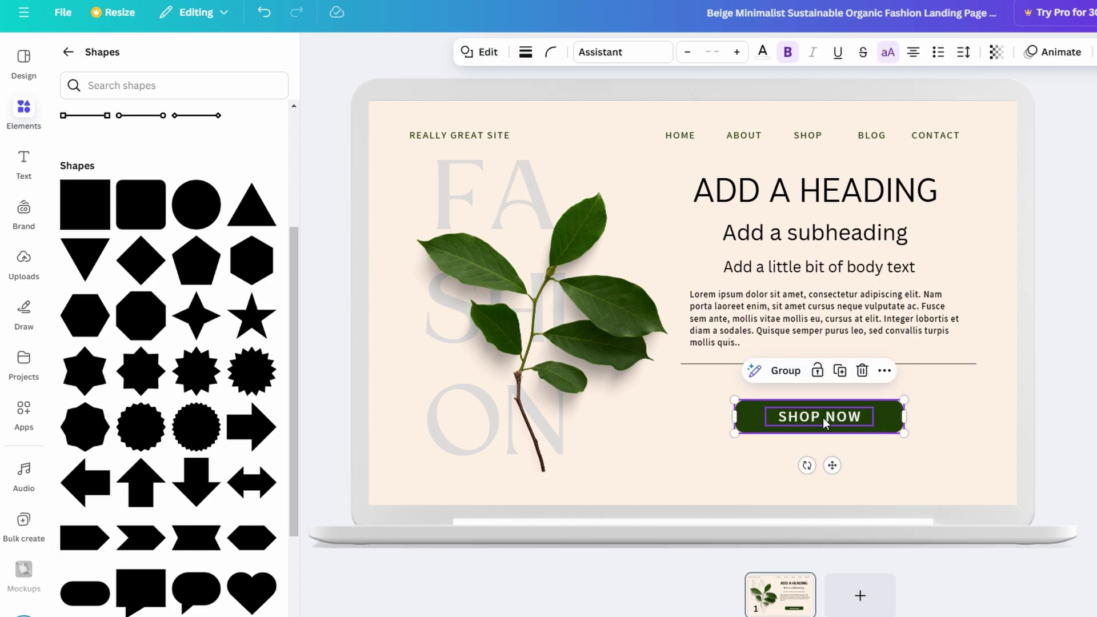
left_click(1075, 442)
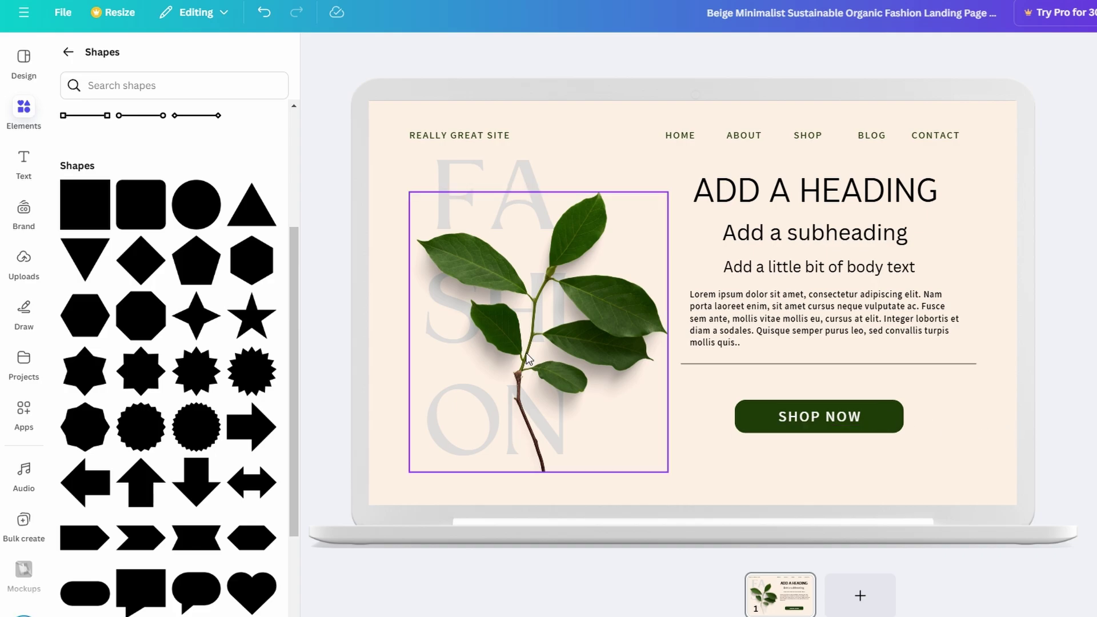
- Give the SHOP NOW button a solid border of weight 1
left_click(750, 412)
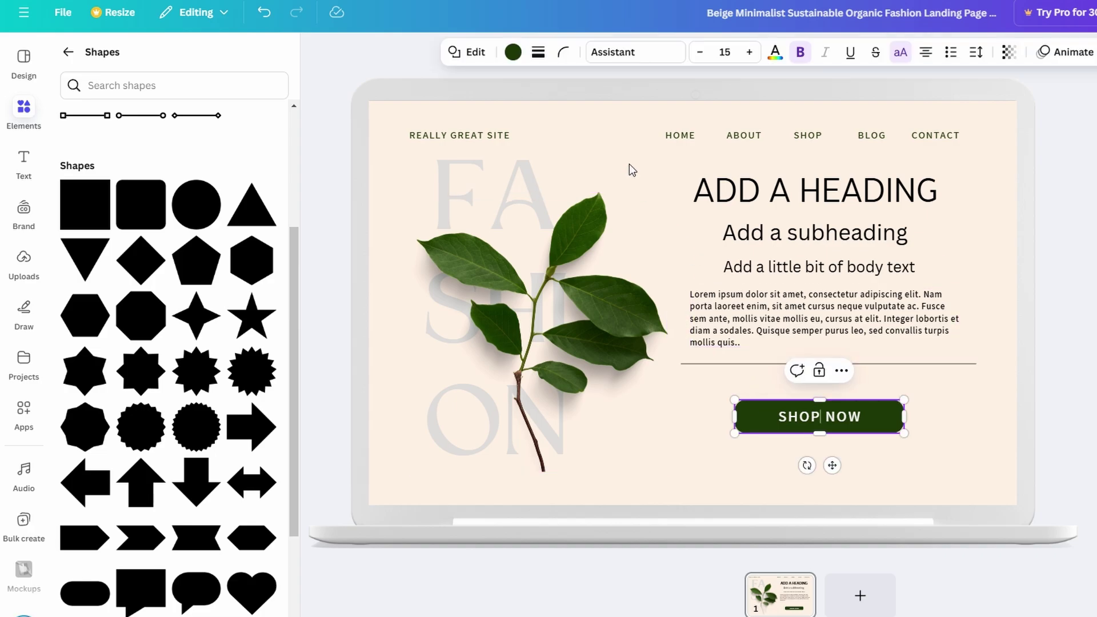
left_click(539, 53)
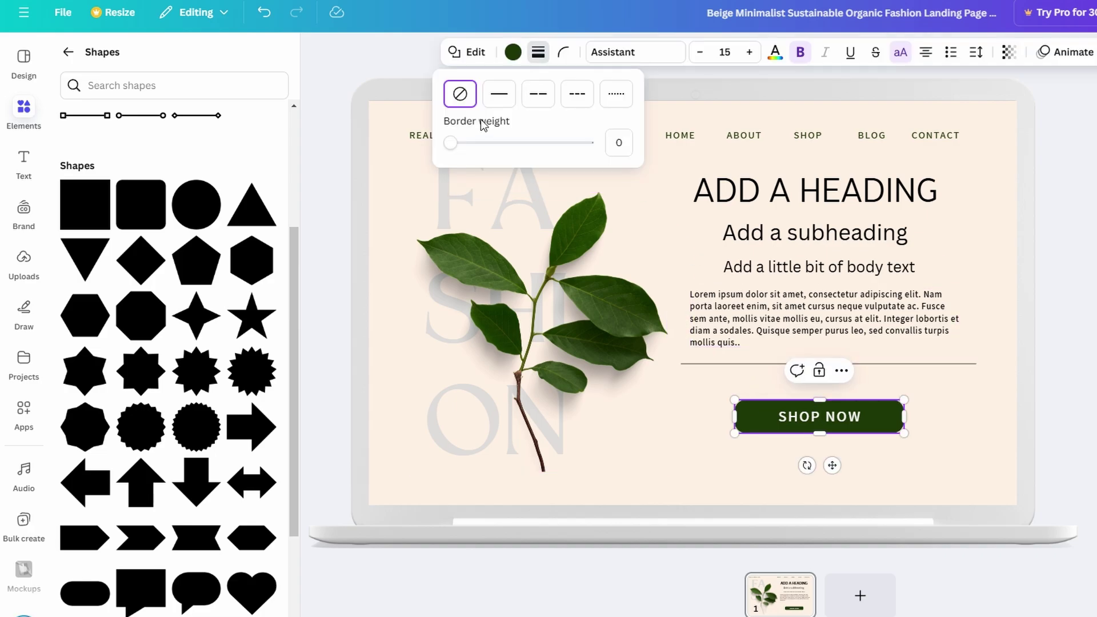
mouse_move(447, 142)
left_mouse_down()
mouse_move(477, 143)
mouse_move(449, 143)
left_mouse_up()
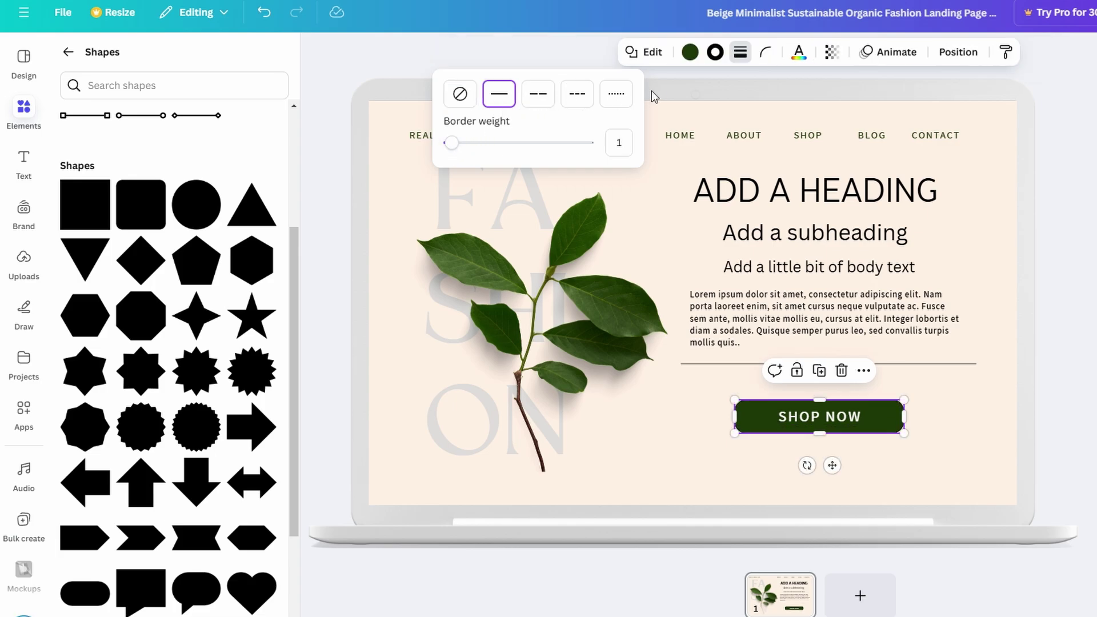
- Change the button fill from dark green to dark teal #093644
left_click(689, 54)
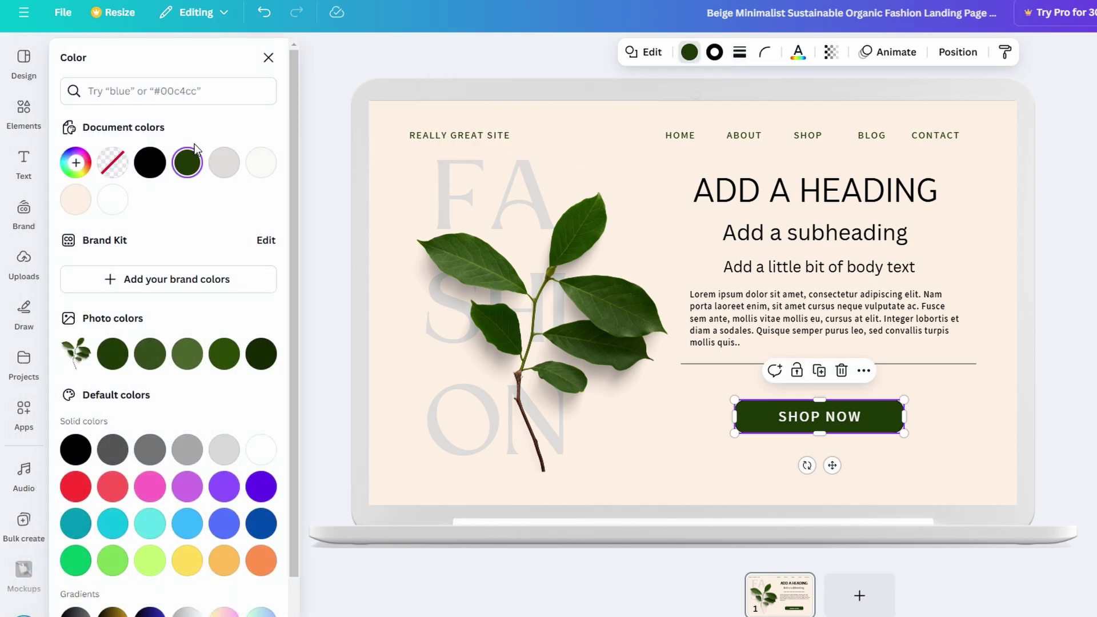
left_click(190, 161)
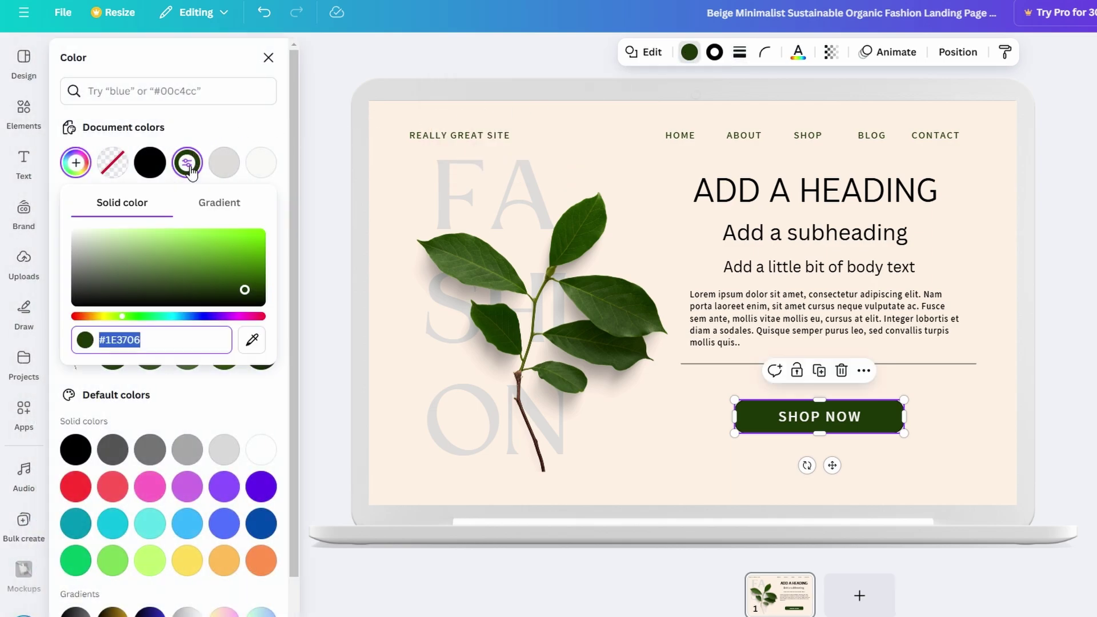
left_click(254, 247)
left_click_drag(254, 247, 240, 287)
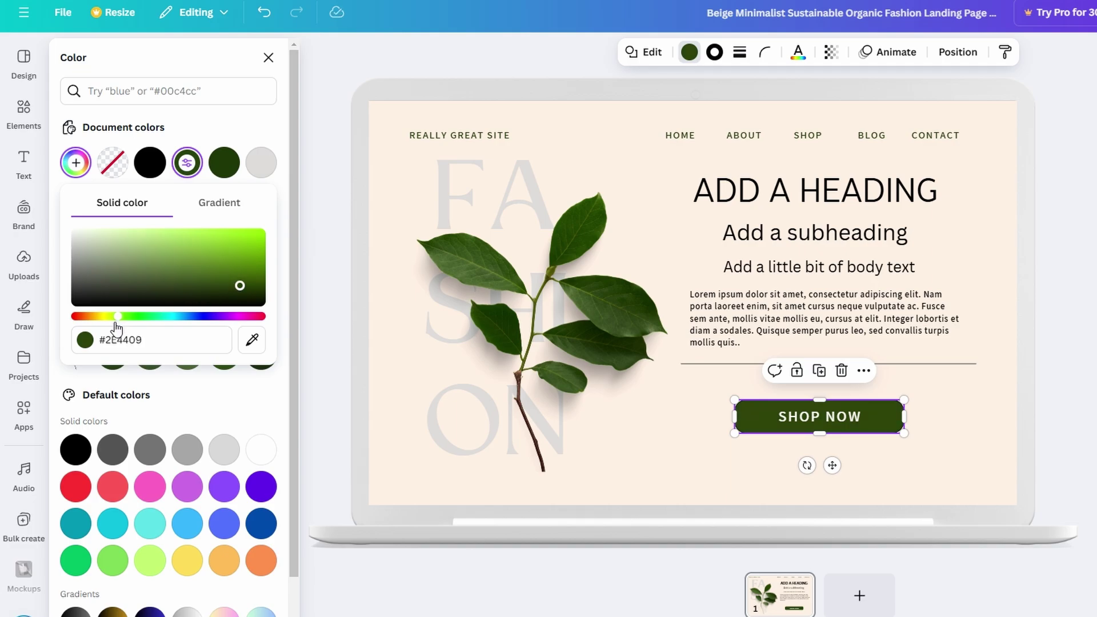
mouse_move(120, 316)
left_mouse_down()
mouse_move(118, 326)
mouse_move(194, 330)
mouse_move(177, 326)
left_mouse_up()
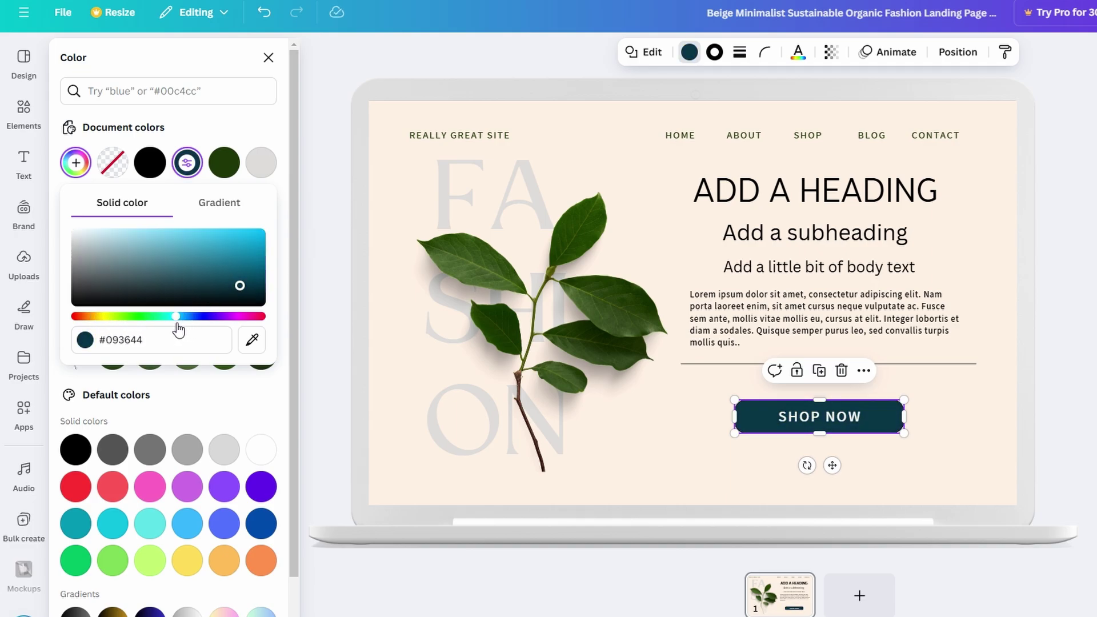
- Raise the SHOP NOW label and button shape a few pixels under the divider
left_click(600, 394)
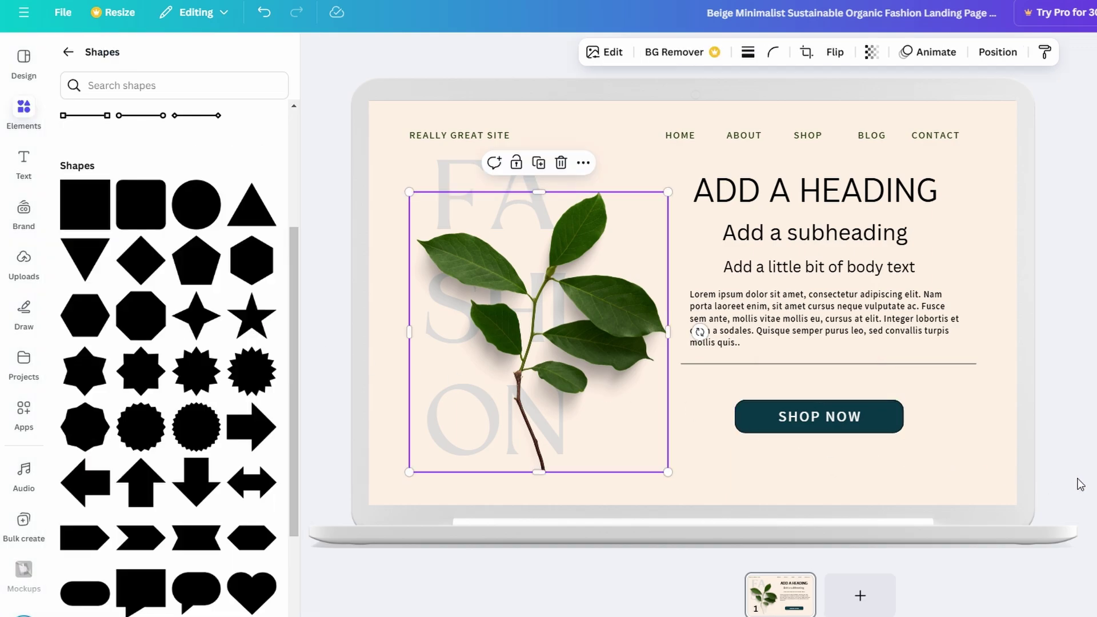
key("Escape")
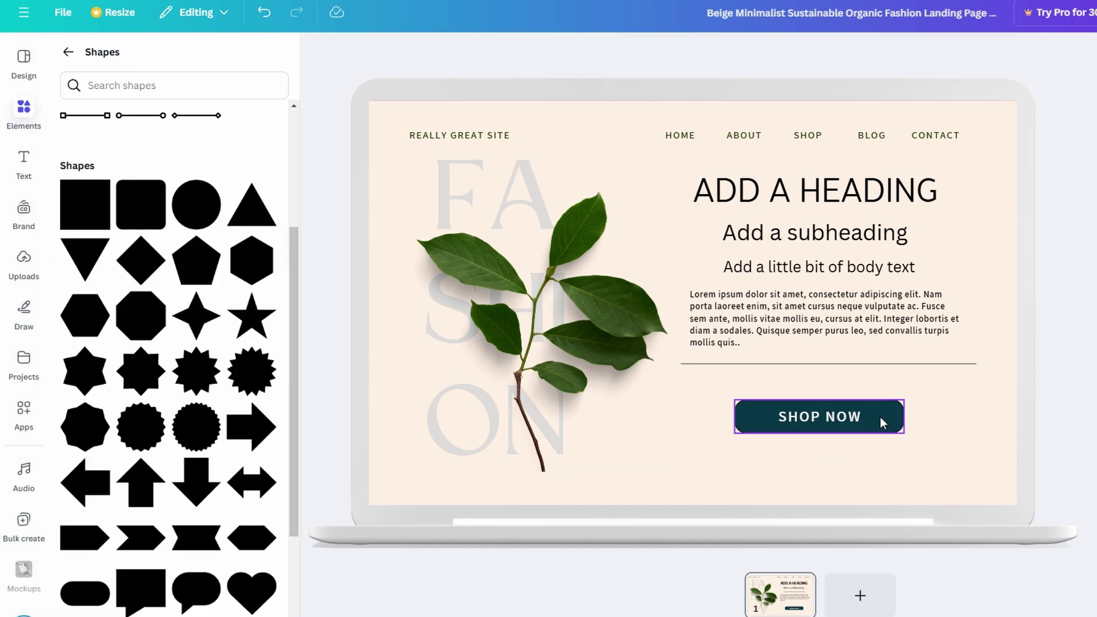
left_click(826, 417)
left_click_drag(825, 416, 825, 414)
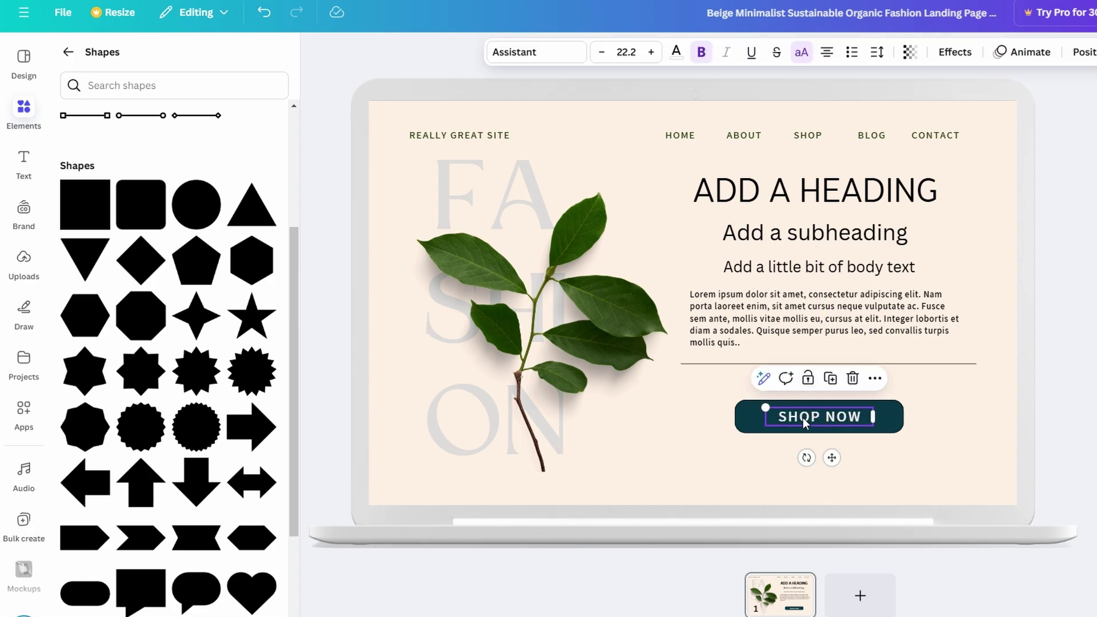
left_click(887, 417)
left_click_drag(886, 418, 886, 409)
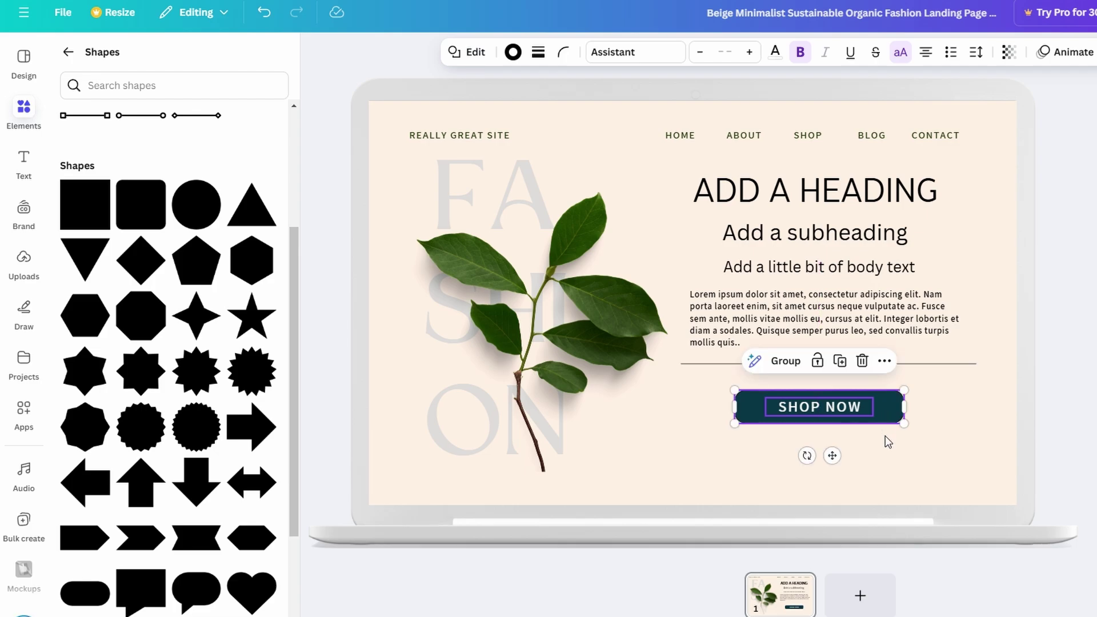
left_click(889, 467)
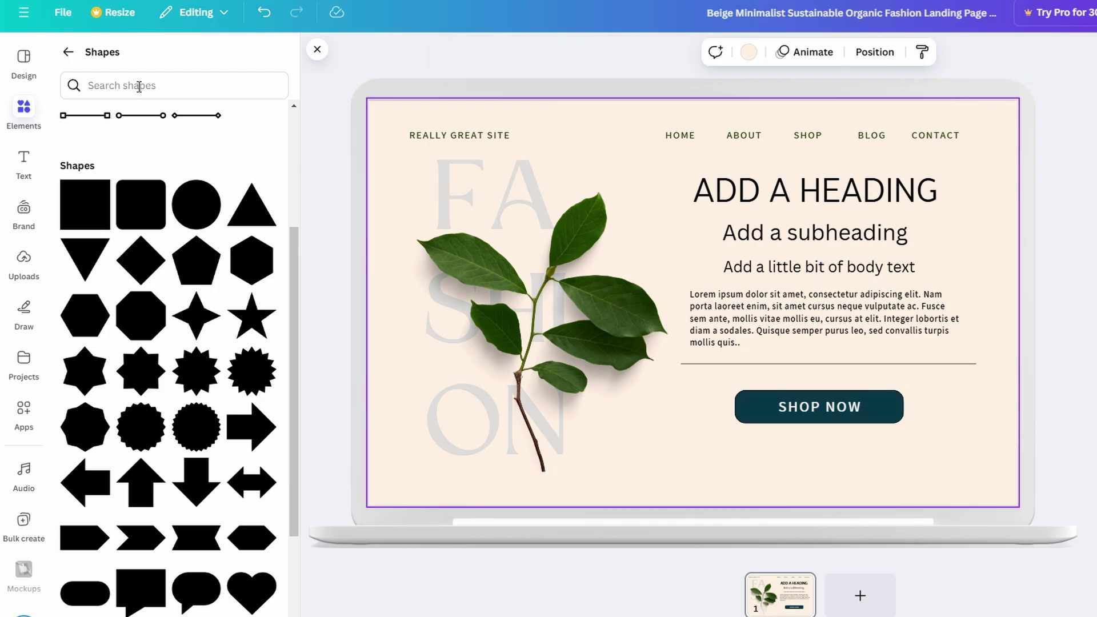
- Hide the shape library and set the download file type to PDF Standard without downloading
left_click(317, 53)
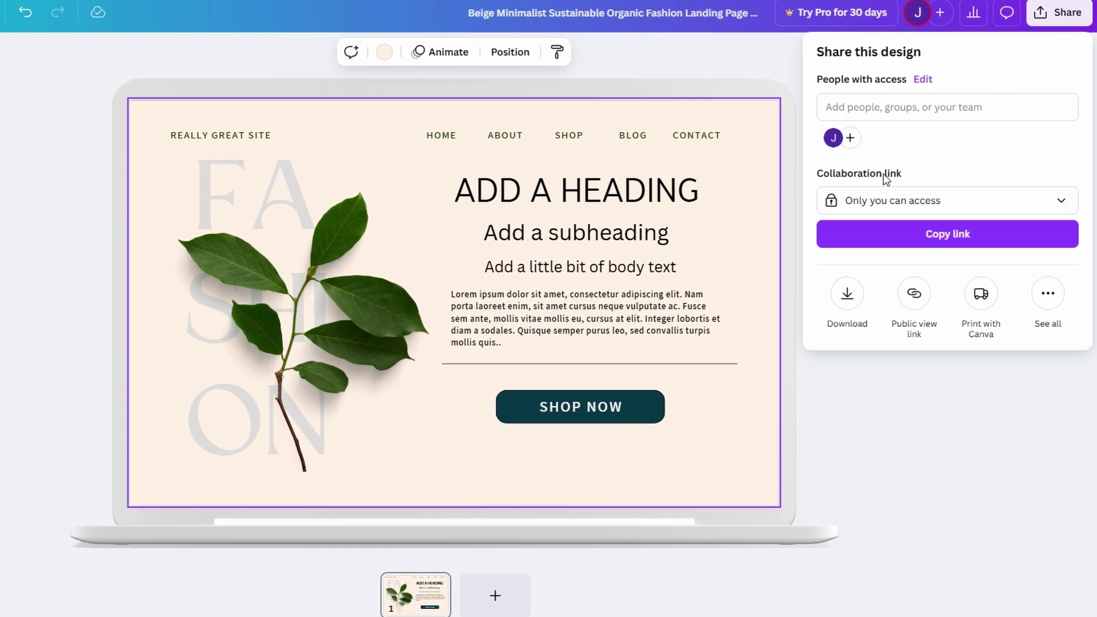
left_click(839, 289)
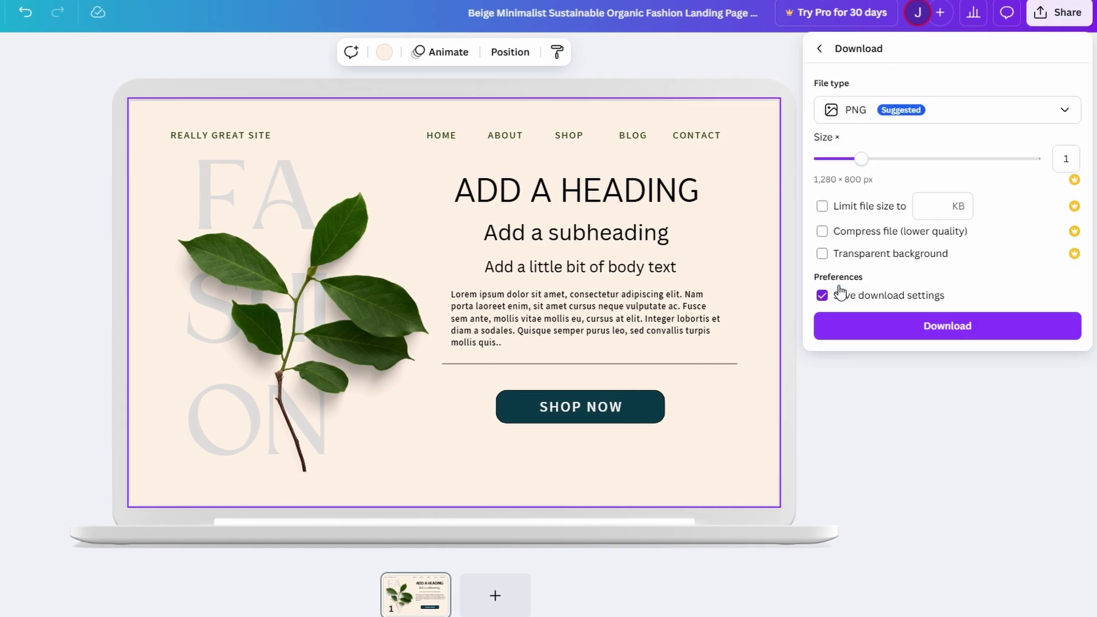
left_click(868, 113)
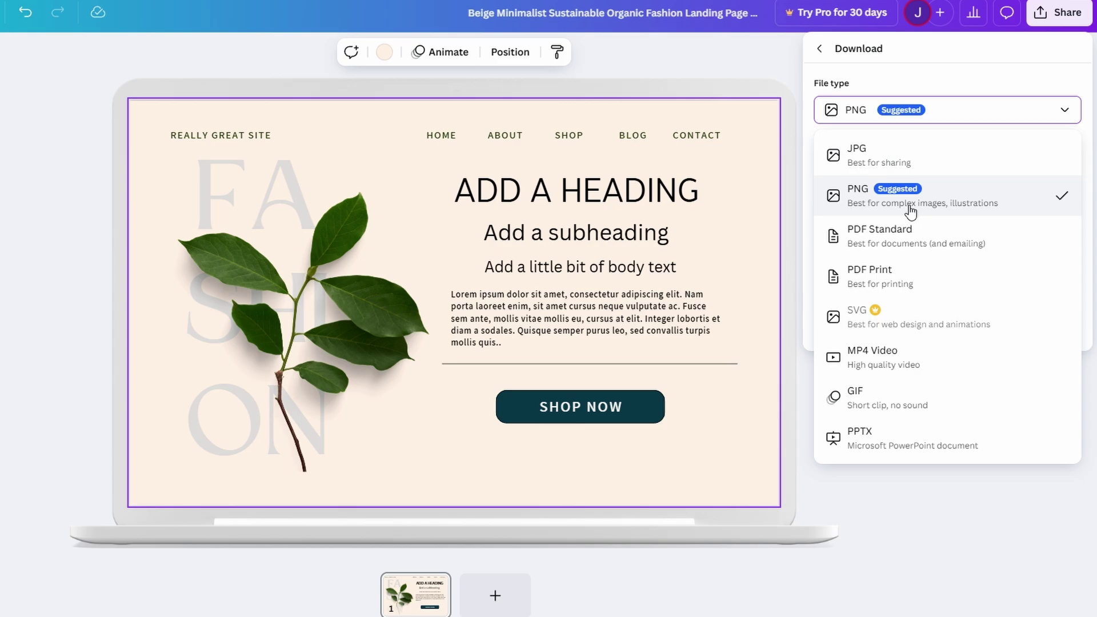
left_click(863, 246)
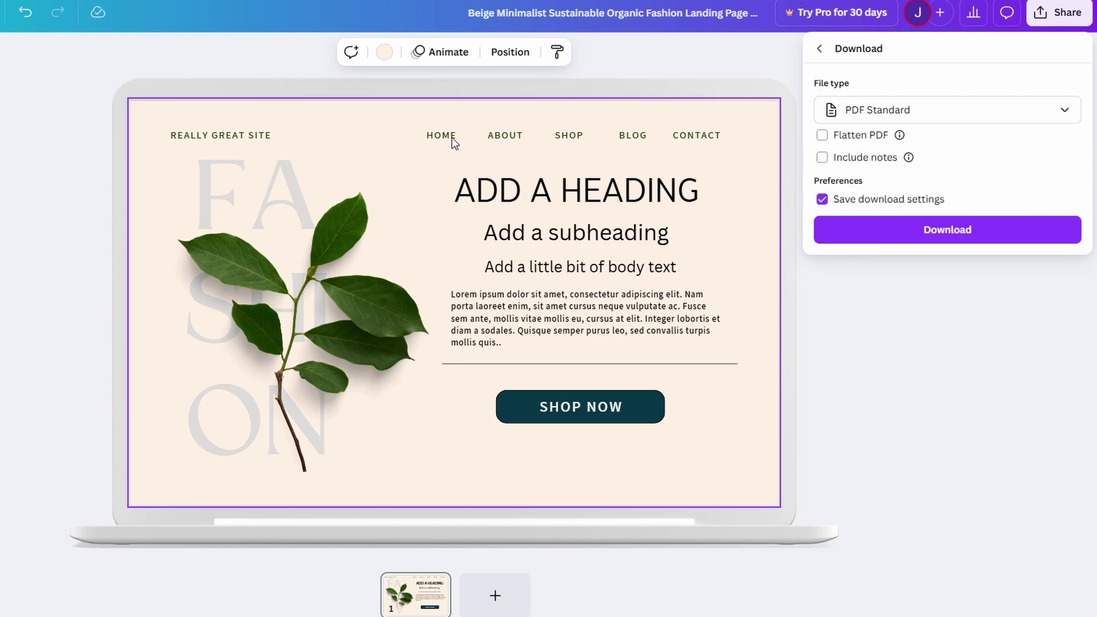
left_click(340, 280)
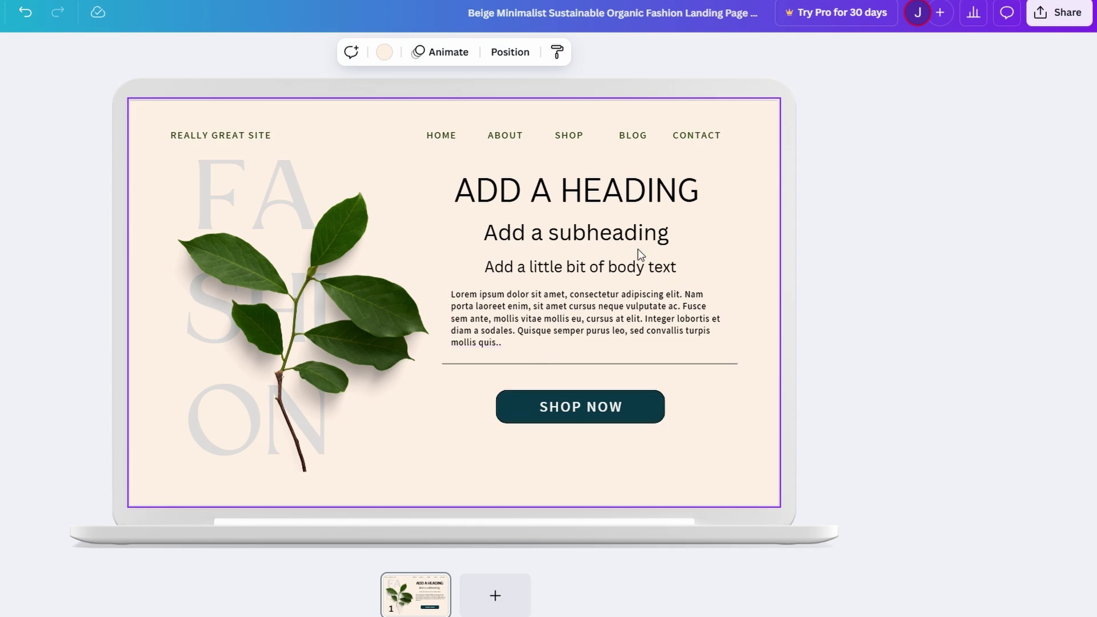
left_click(1058, 15)
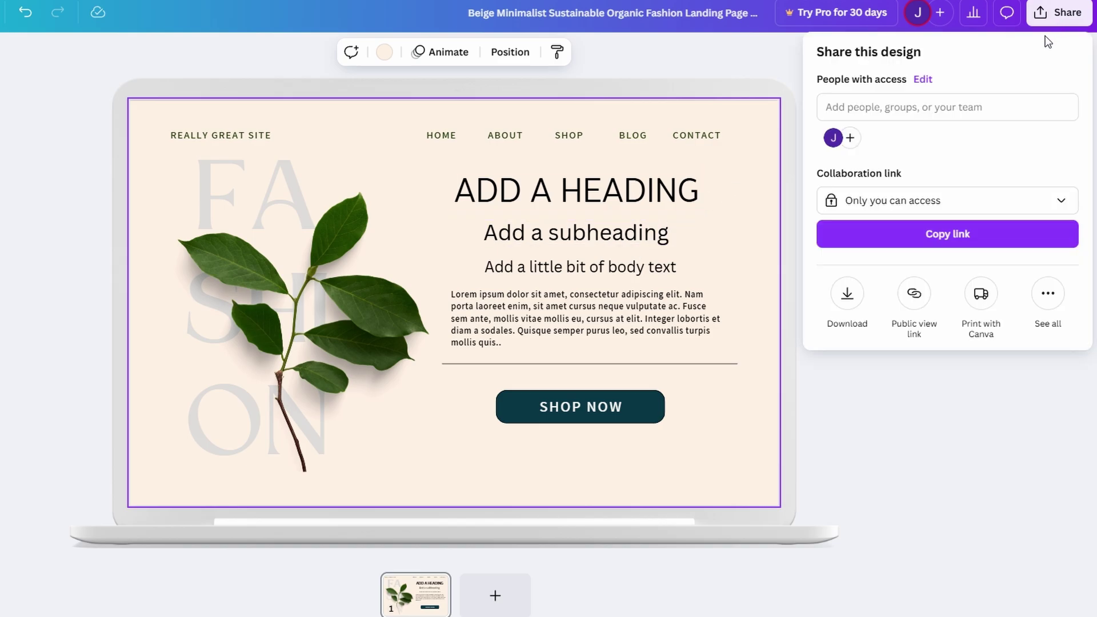
left_click(1047, 293)
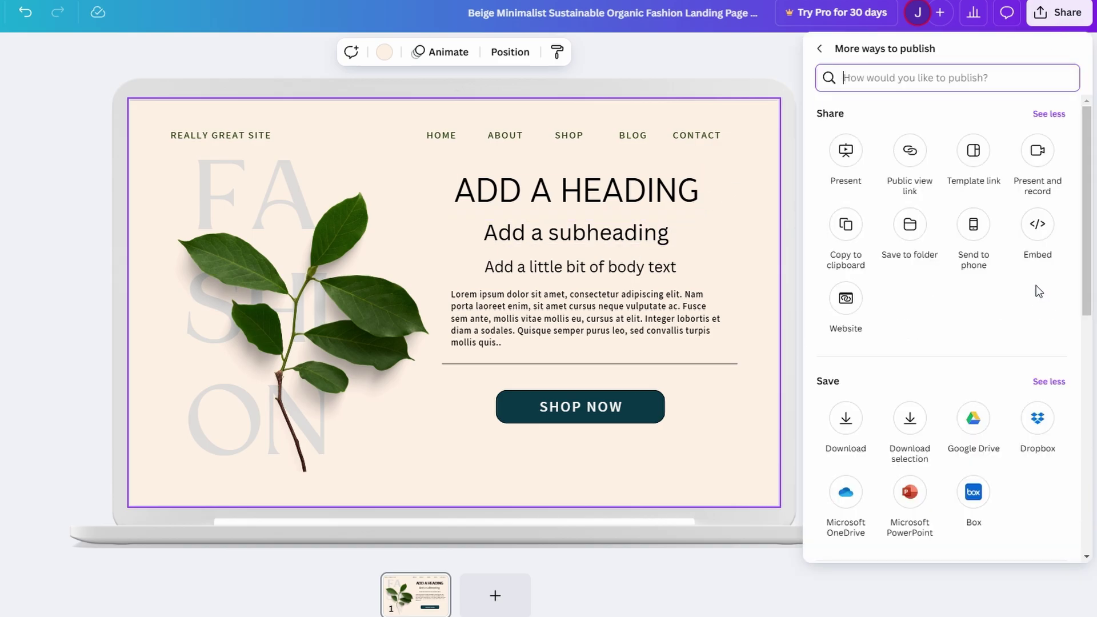
left_click(1035, 225)
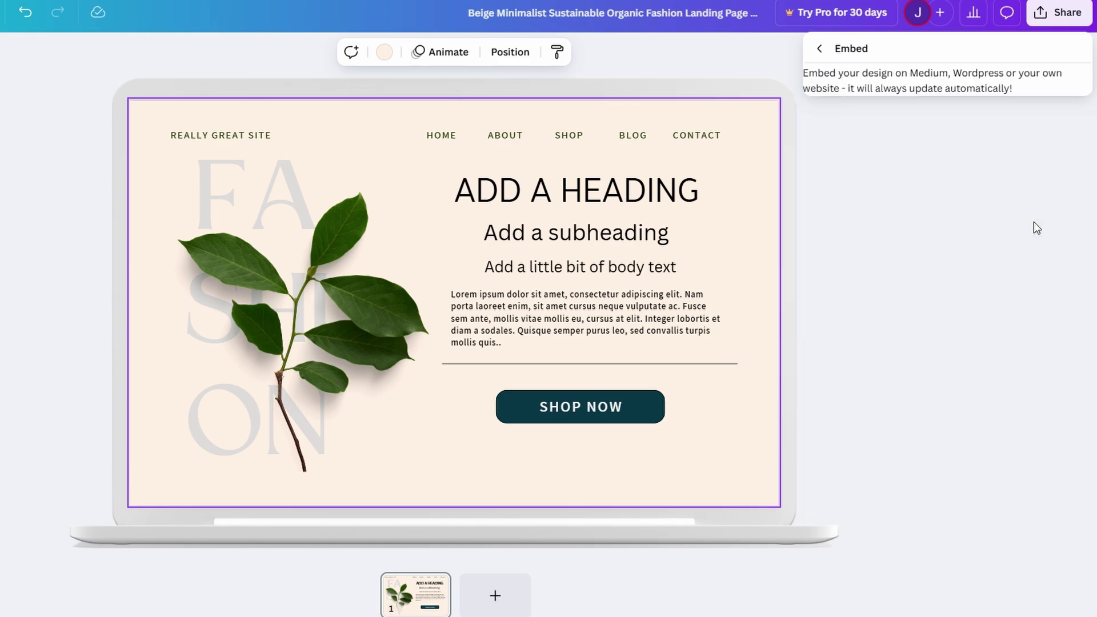
left_click(821, 52)
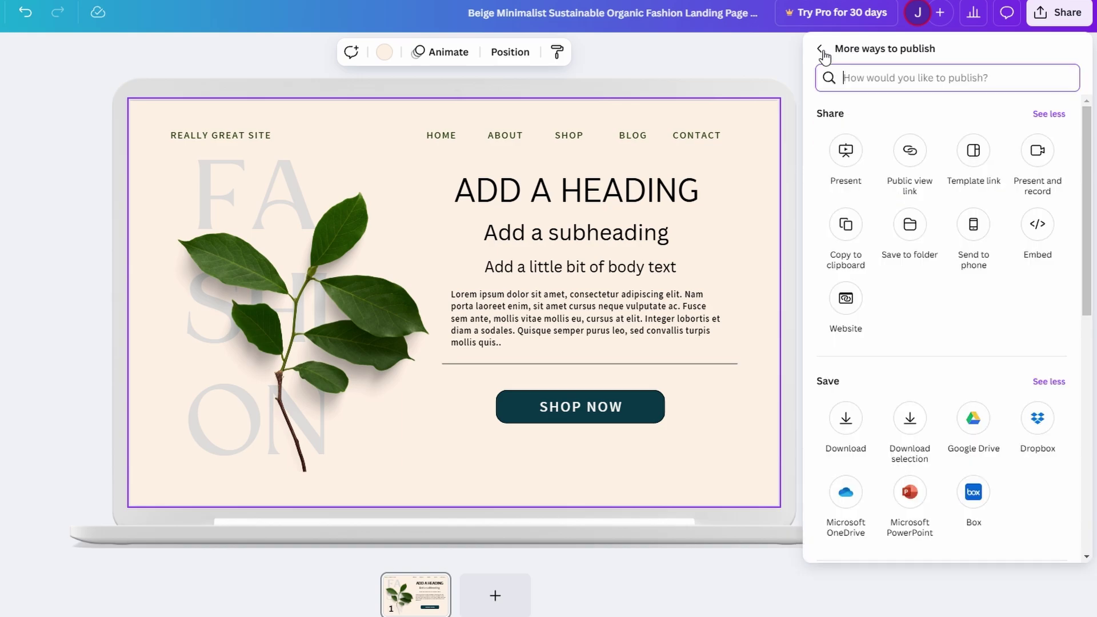
scroll(998, 305, "down", 2)
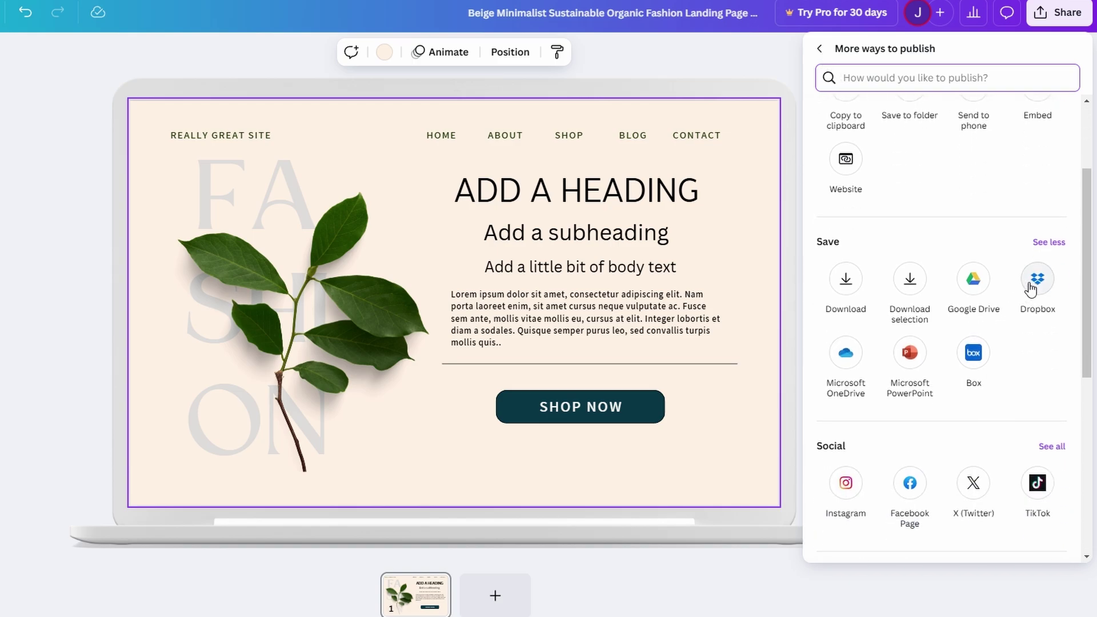
scroll(1030, 288, "down", 1)
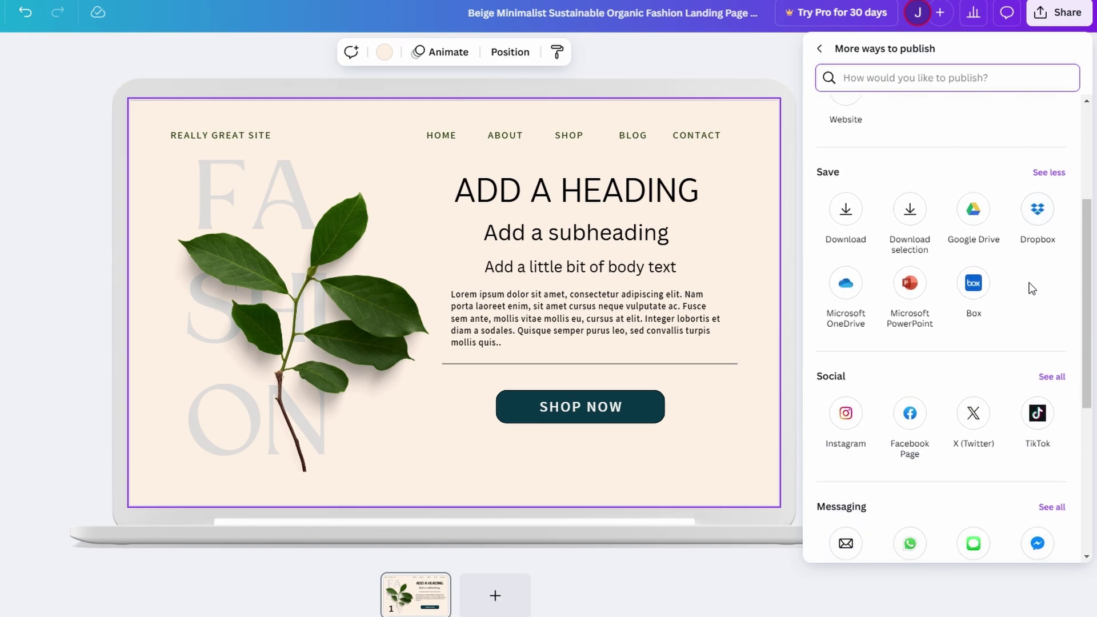
scroll(1030, 289, "down", 3)
scroll(1031, 289, "down", 2)
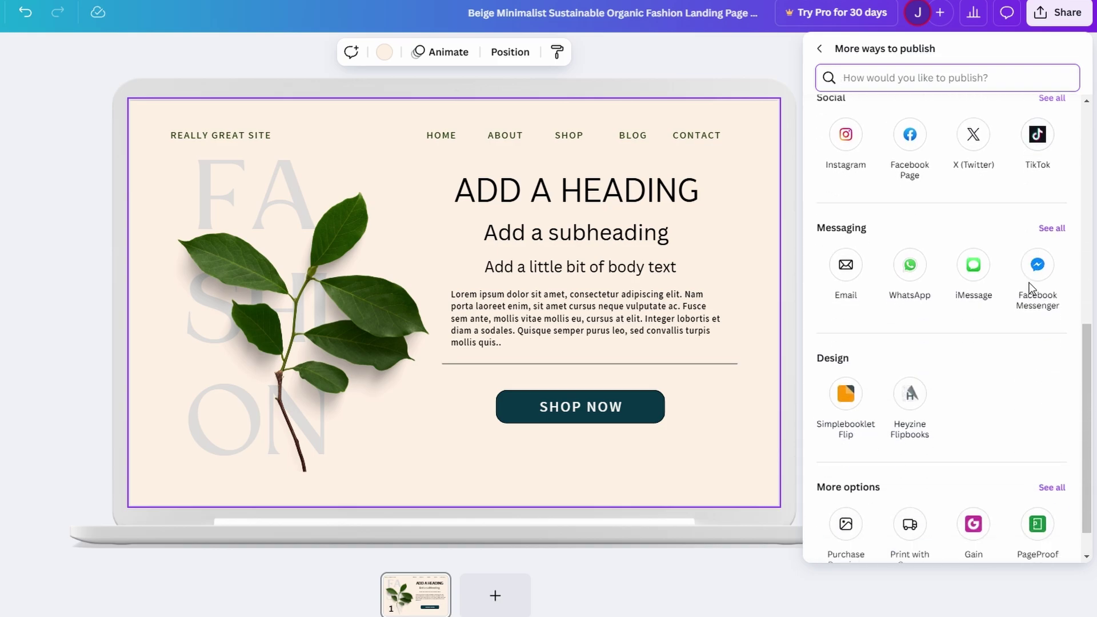
scroll(1039, 133, "up", 3)
scroll(1040, 133, "up", 2)
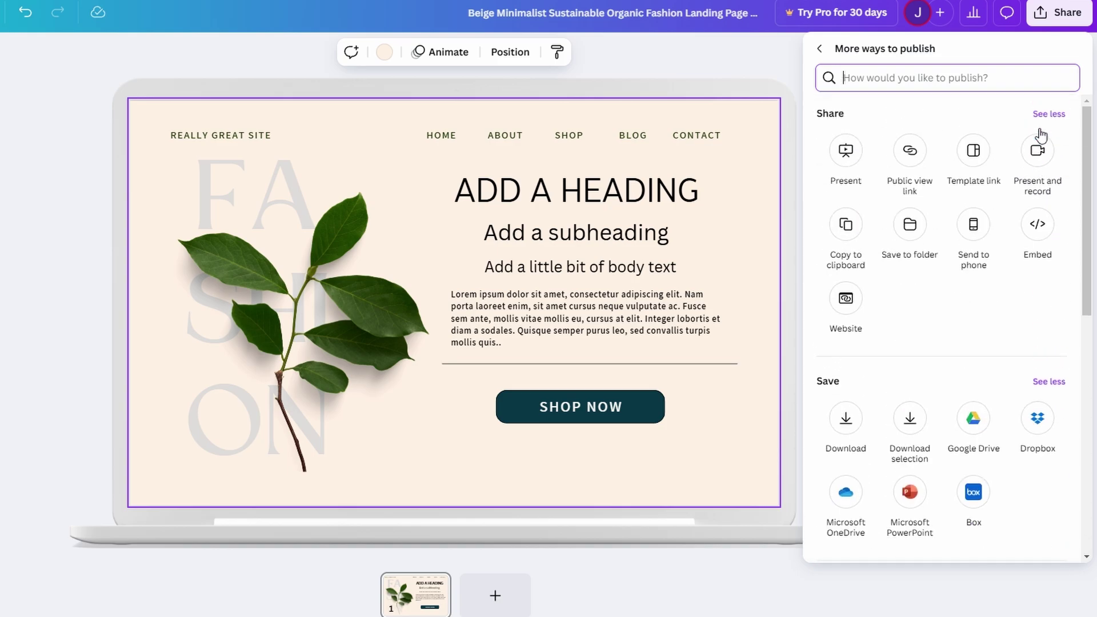
left_click(822, 49)
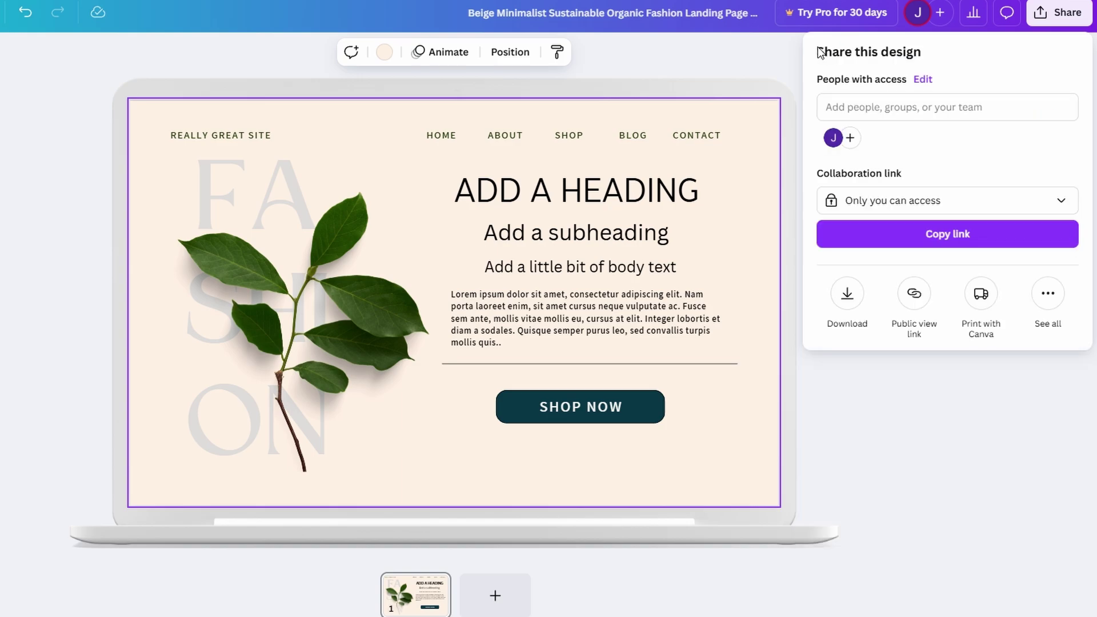
left_click(775, 74)
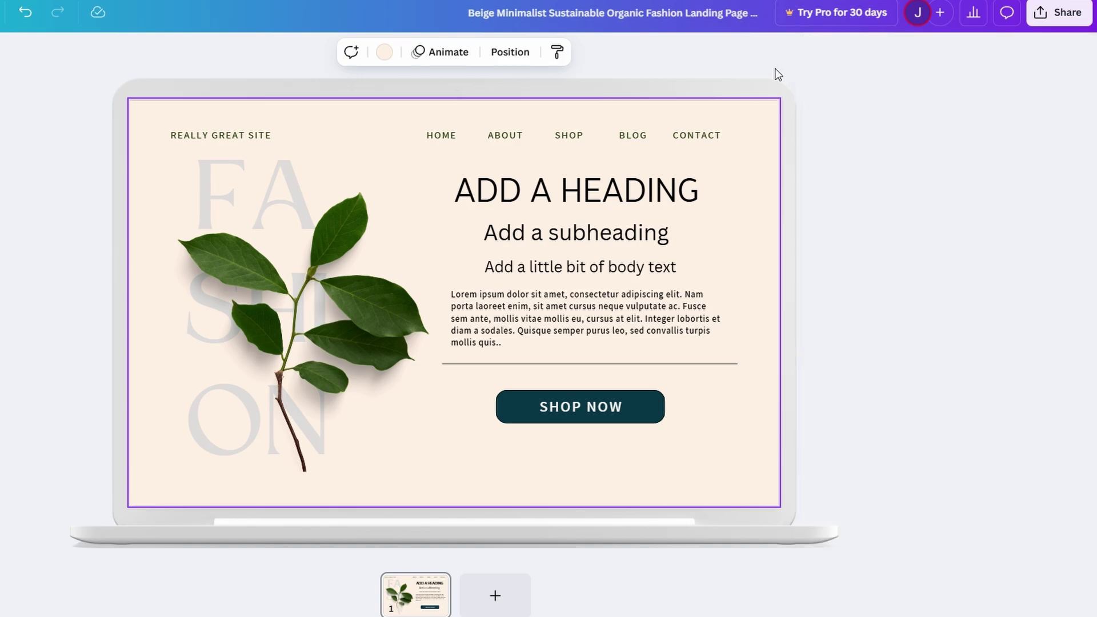
- Deselect the landing page by clicking off it
left_click(775, 75)
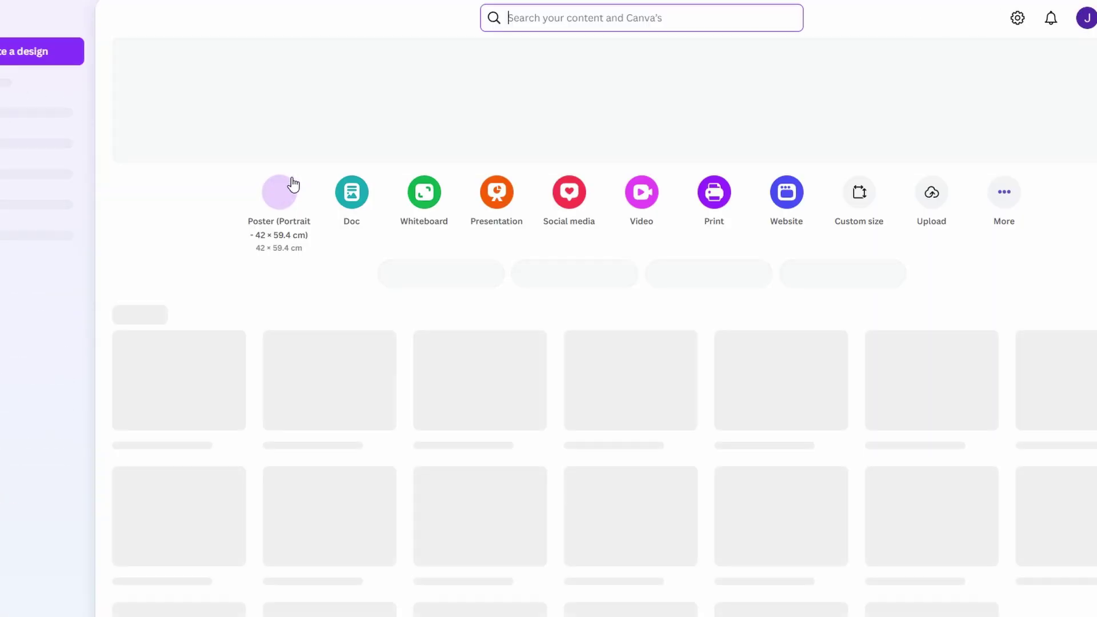
scroll(465, 202, "down", 1)
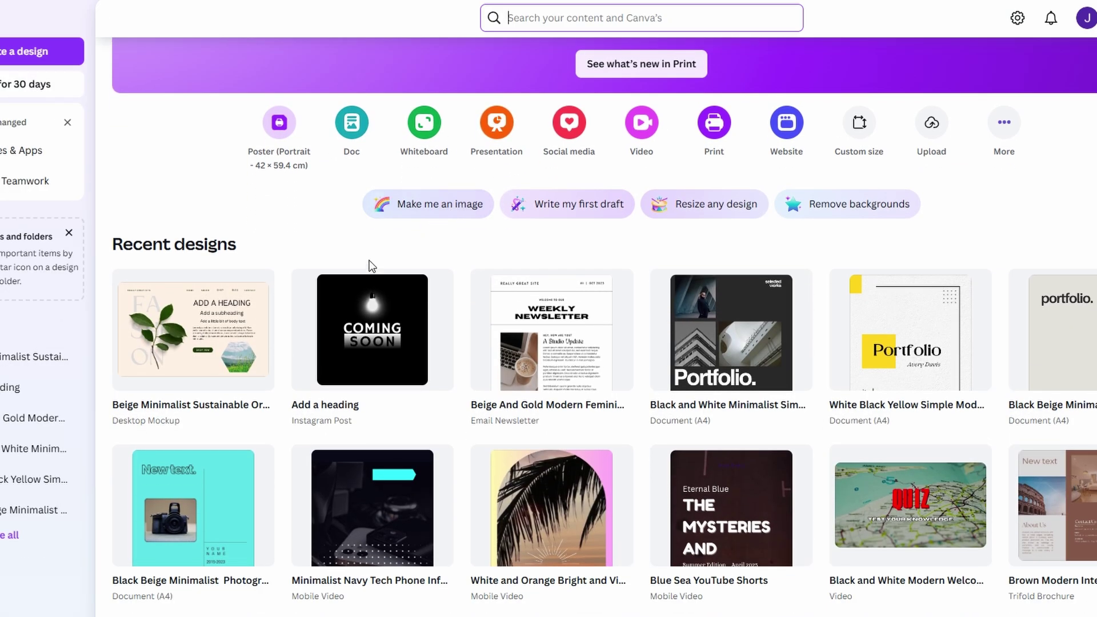